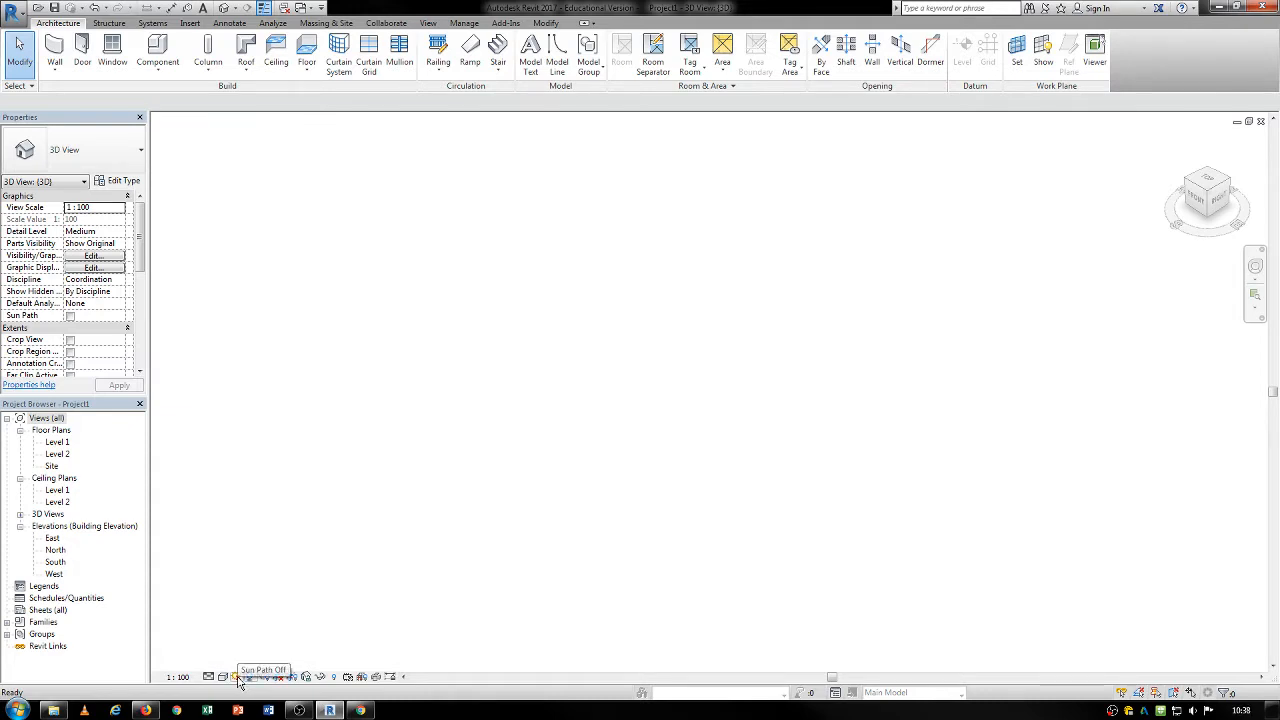
Turn on the sun path in the 3D view, continuing with the current settings, and disable the Sun and Shadow Settings Updater
{"action": "left_click", "coordinate": [238, 678]}
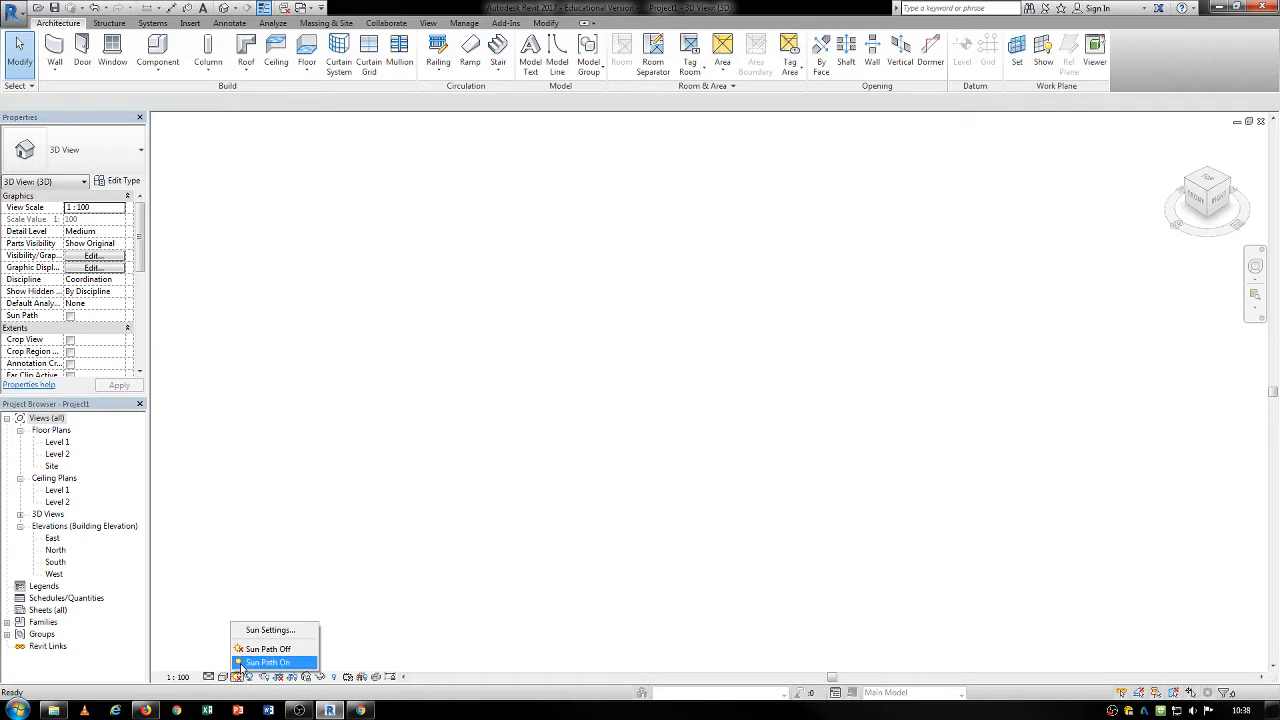
{"action": "left_click", "coordinate": [266, 662]}
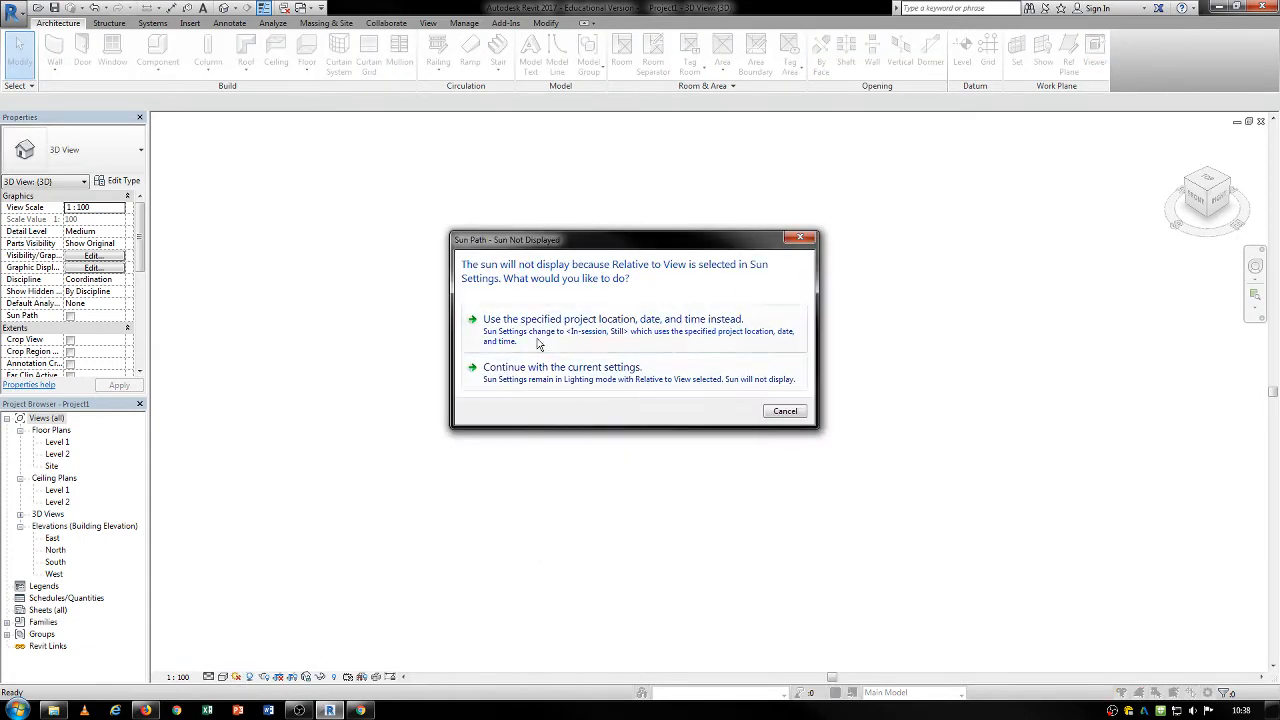
{"action": "left_click", "coordinate": [546, 382]}
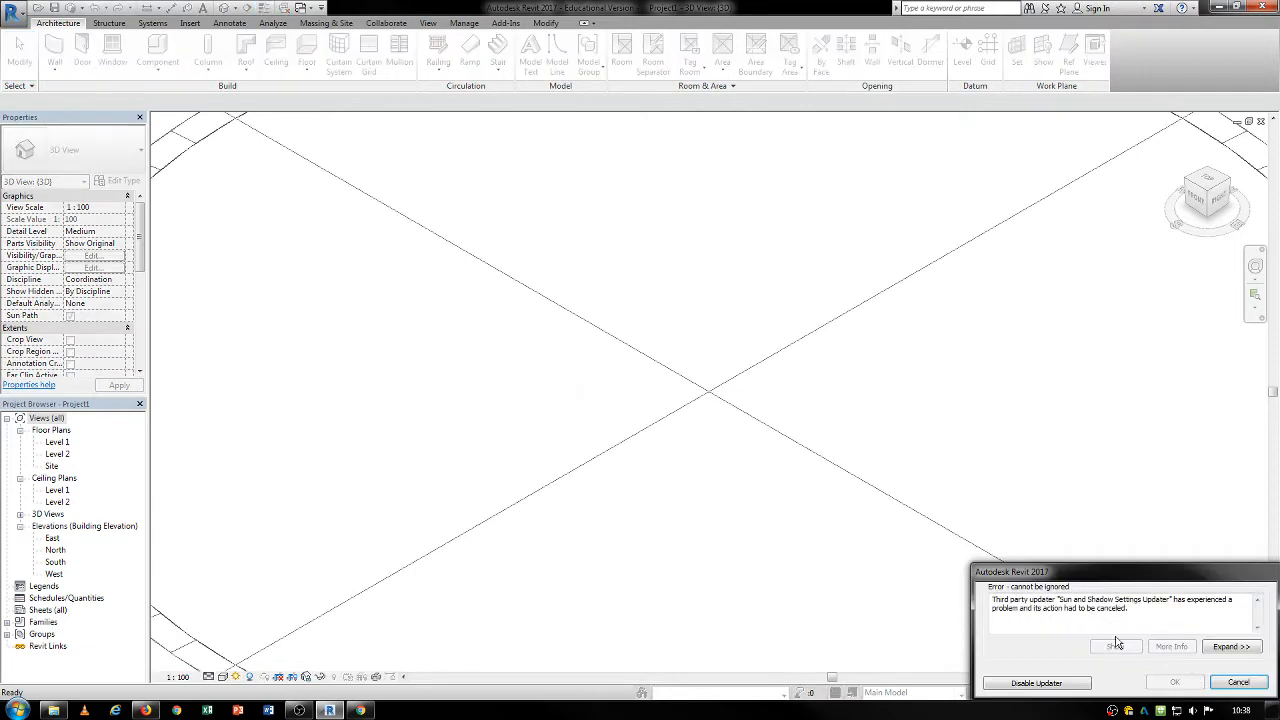
{"action": "left_click", "coordinate": [1030, 683]}
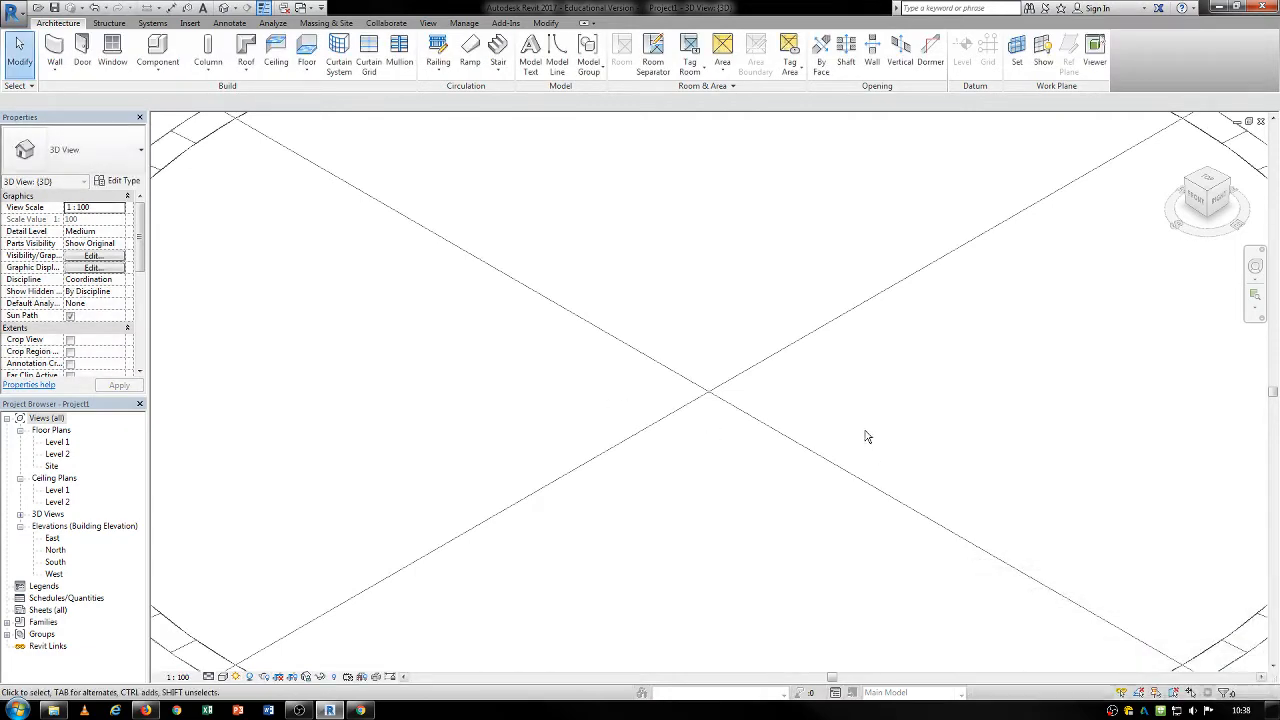
{"action": "left_click", "coordinate": [862, 614]}
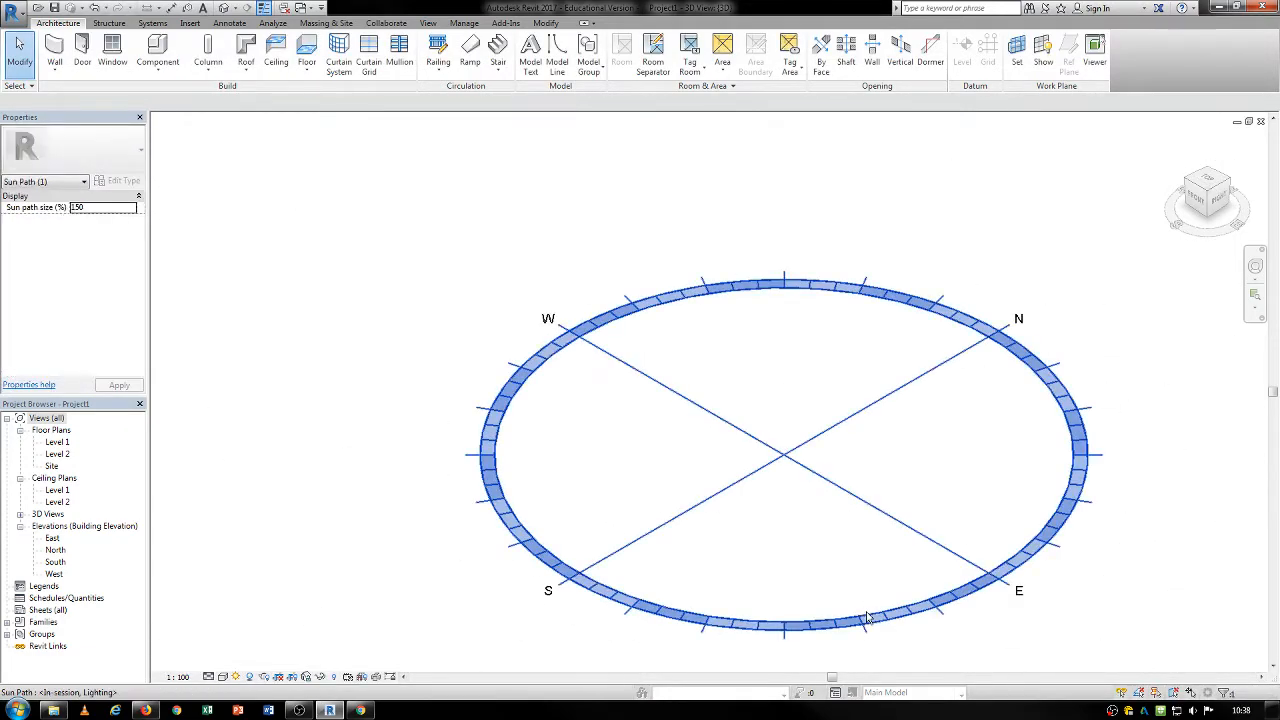
{"action": "left_click", "coordinate": [180, 413]}
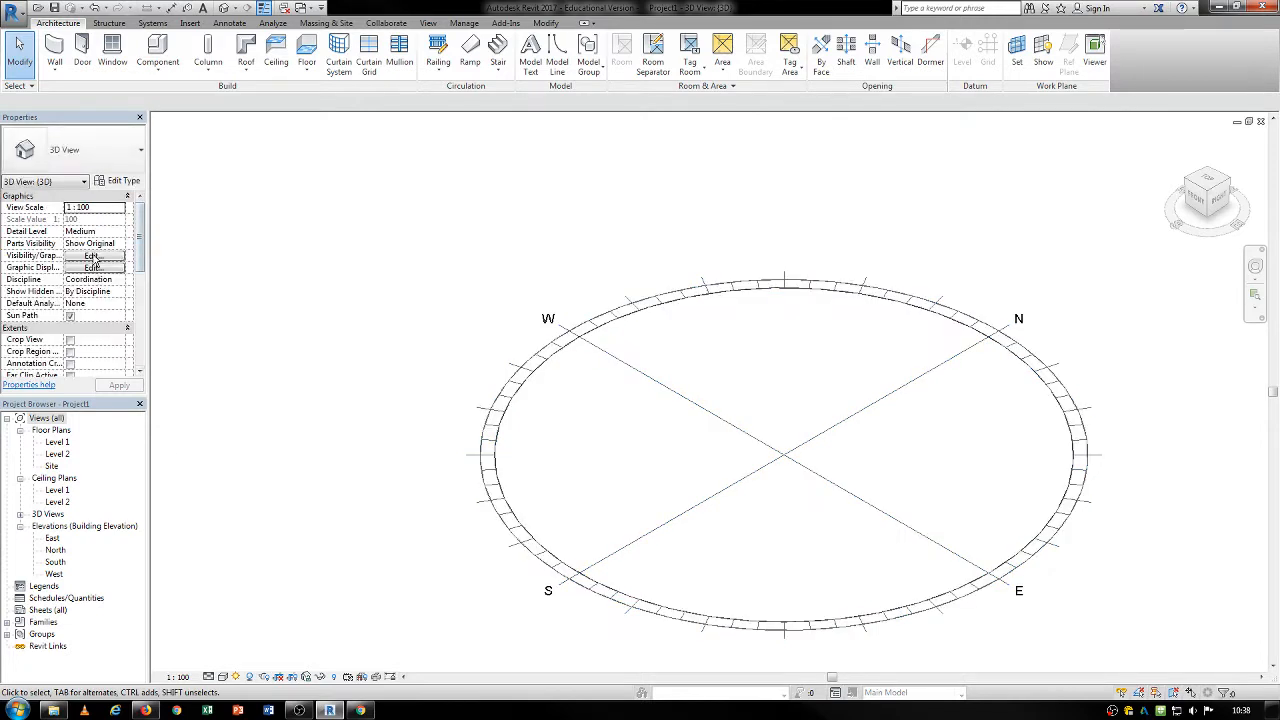
Change the view's sun setting to a Single Day solar study in the lighting section of the Graphic Display Options
{"action": "left_click", "coordinate": [93, 267]}
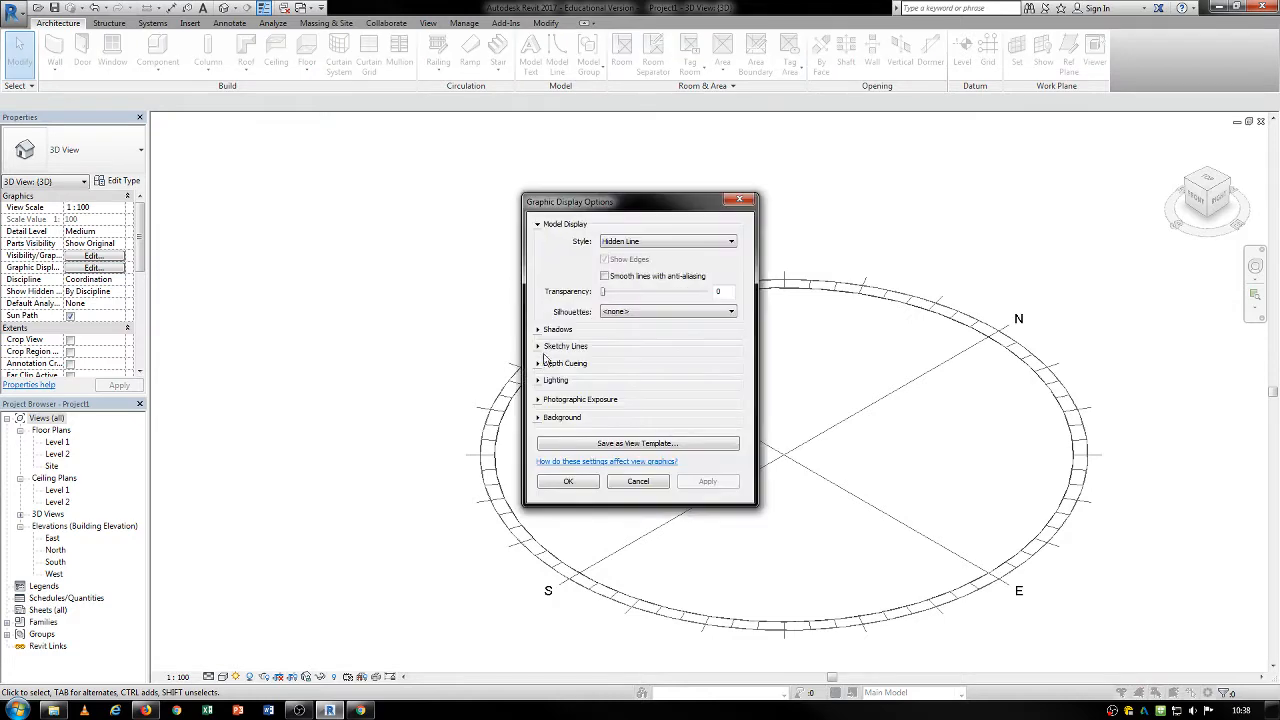
{"action": "left_click", "coordinate": [540, 381]}
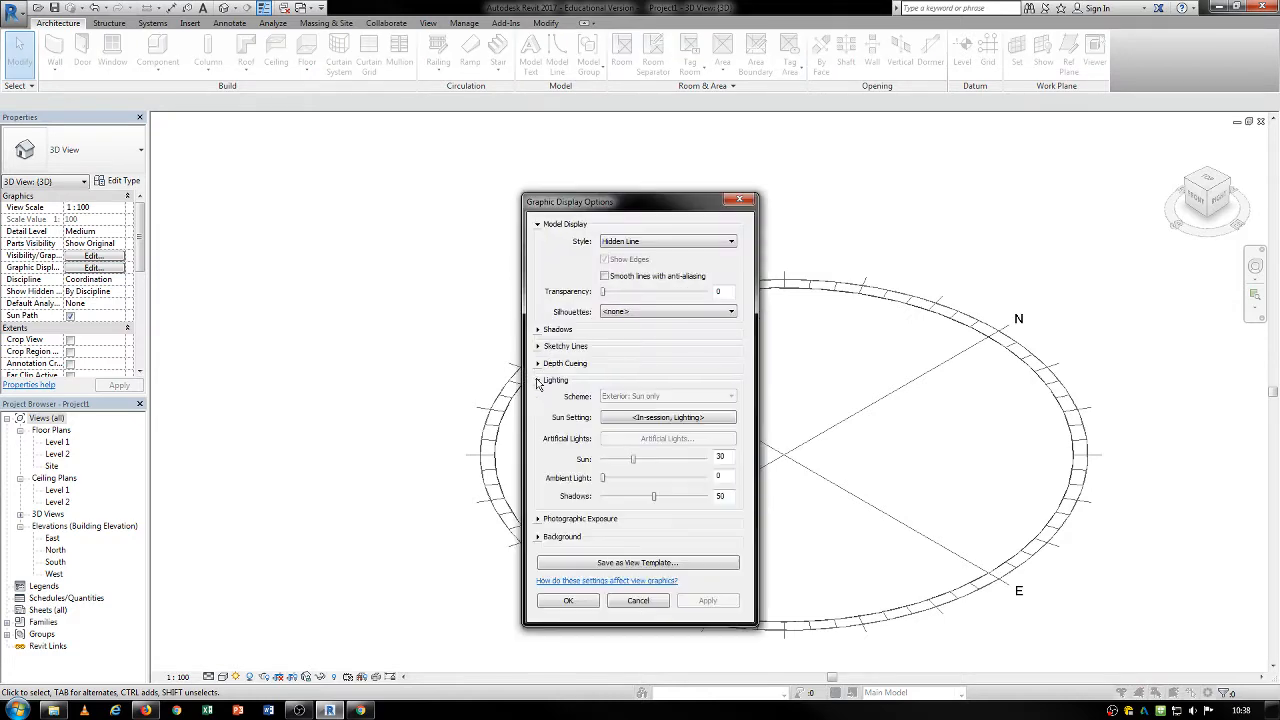
{"action": "left_click", "coordinate": [637, 418]}
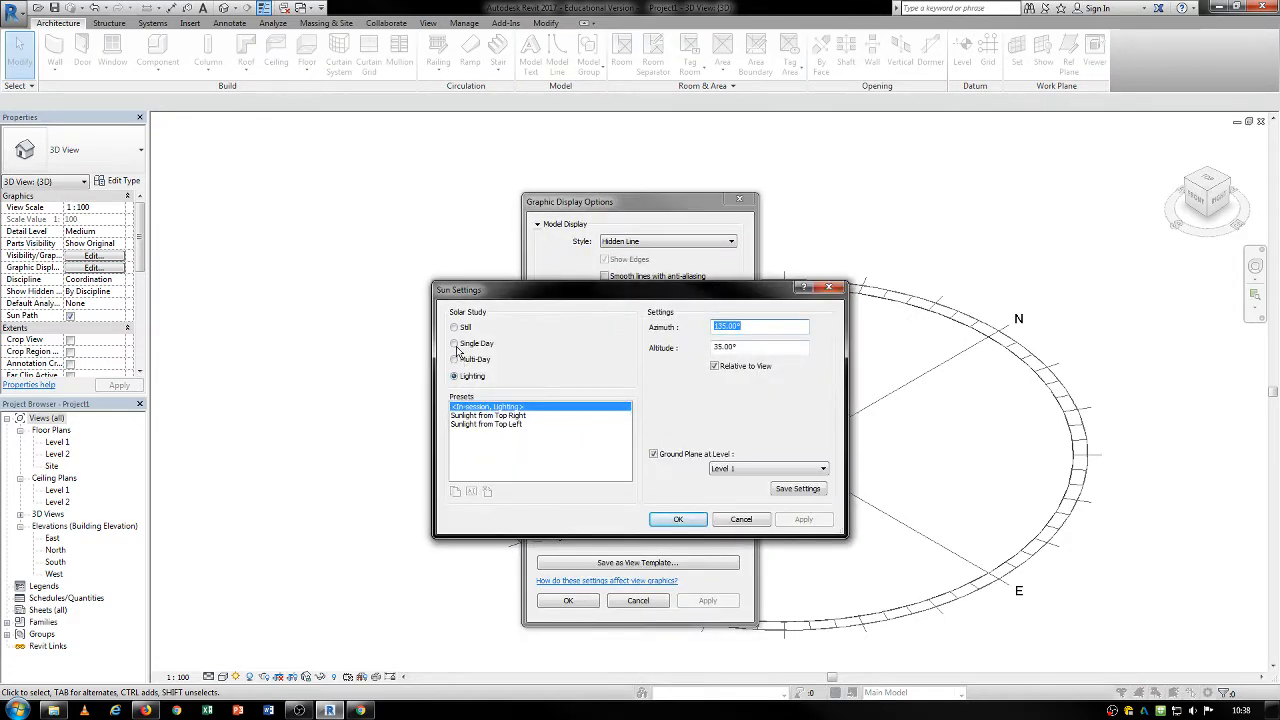
{"action": "left_click", "coordinate": [455, 343]}
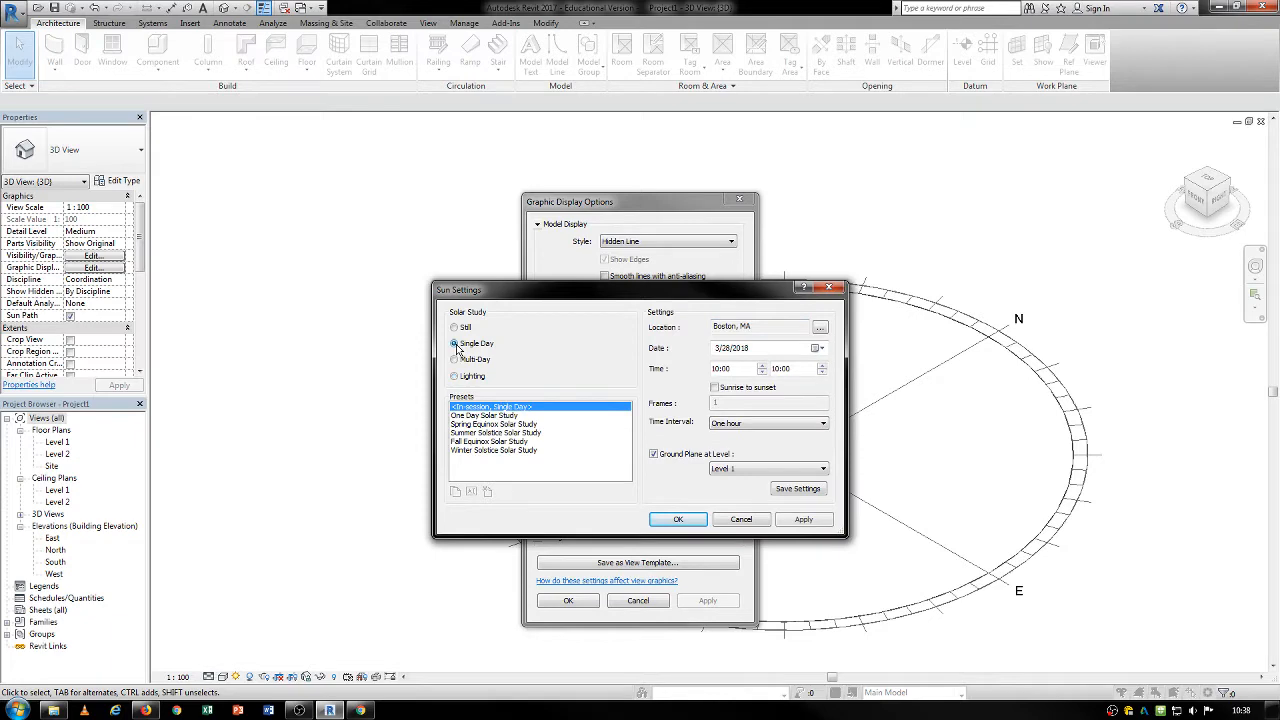
{"action": "left_click", "coordinate": [675, 519]}
{"action": "left_click", "coordinate": [568, 600]}
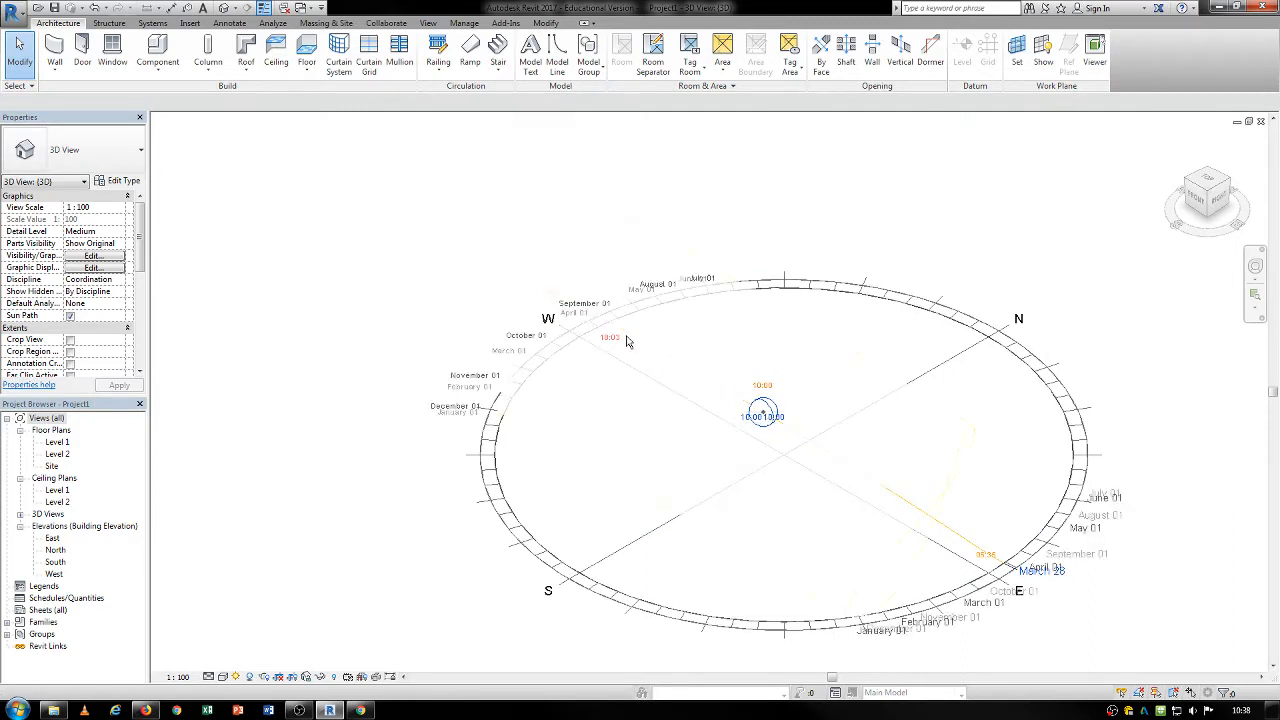
Move the sun's daily arc on the sun path to the date April 11
{"action": "left_click_drag", "start_coordinate": [516, 347], "coordinate": [971, 434]}
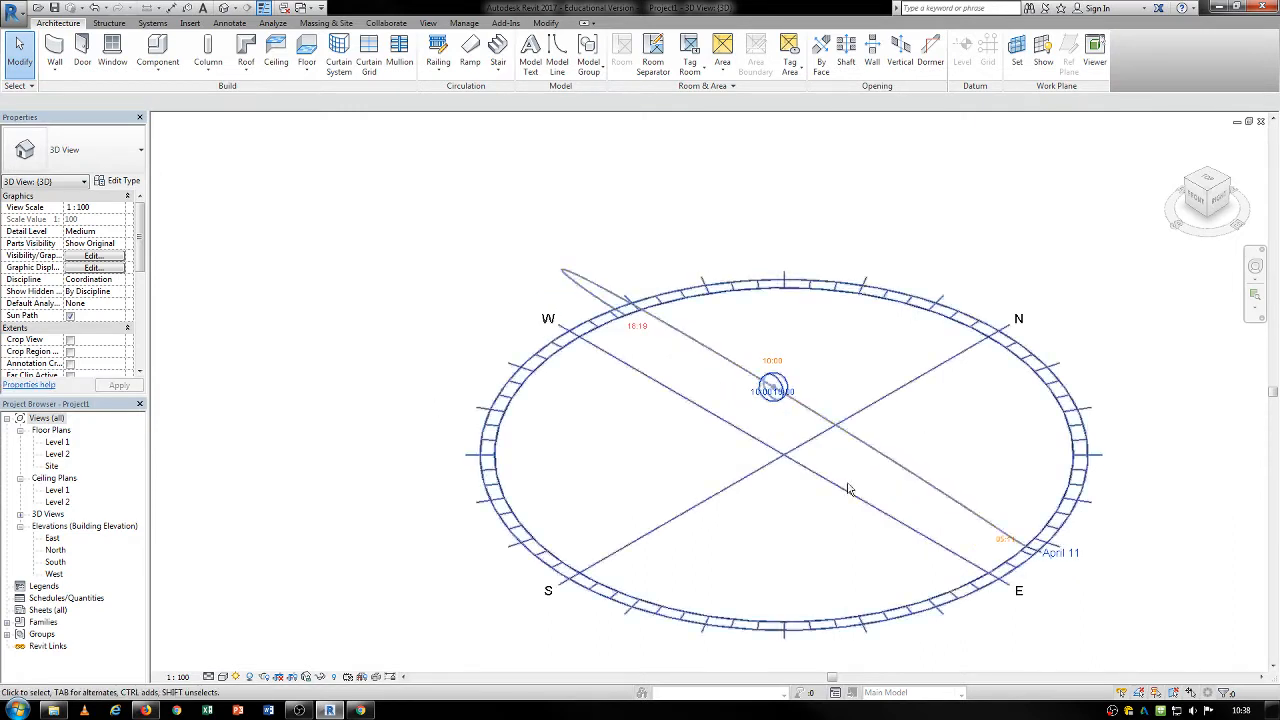
{"action": "right_click", "coordinate": [810, 503]}
{"action": "left_click", "coordinate": [702, 543]}
{"action": "middle_click_drag", "start_coordinate": [893, 552], "coordinate": [594, 417]}
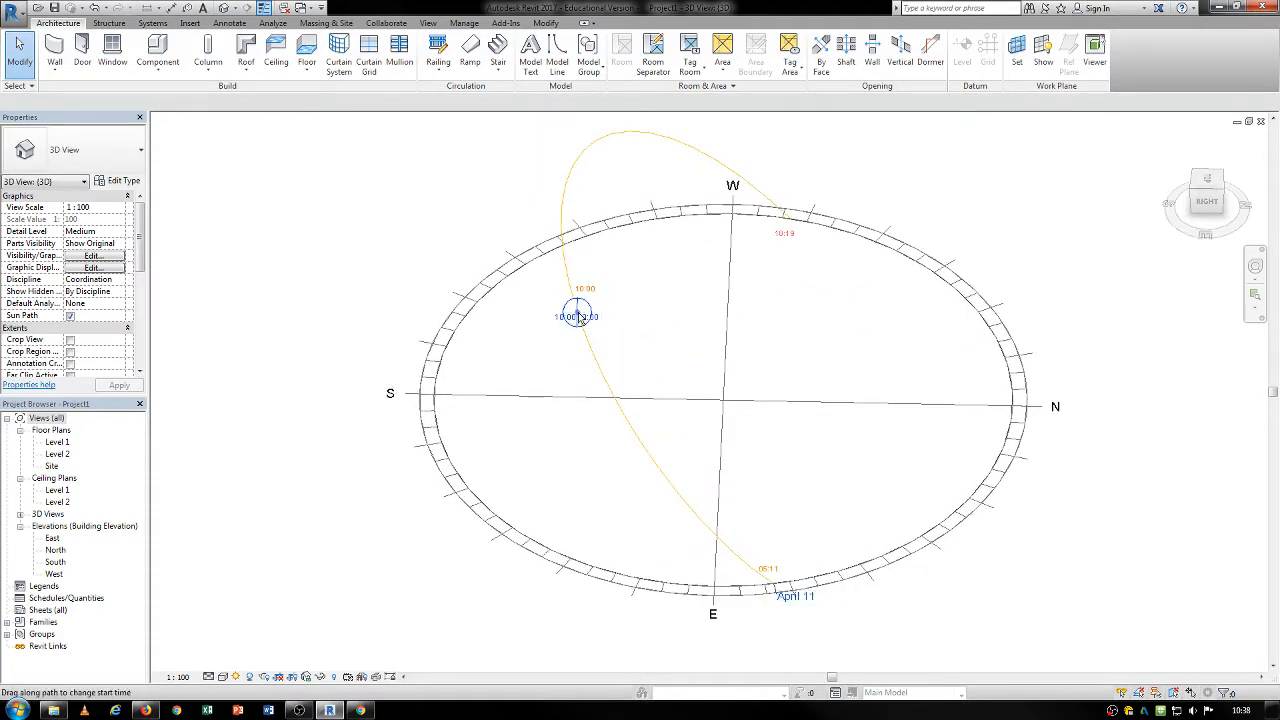
Move the sun along its April 11 arc so the solar study starts at 07:15
{"action": "left_click", "coordinate": [661, 467]}
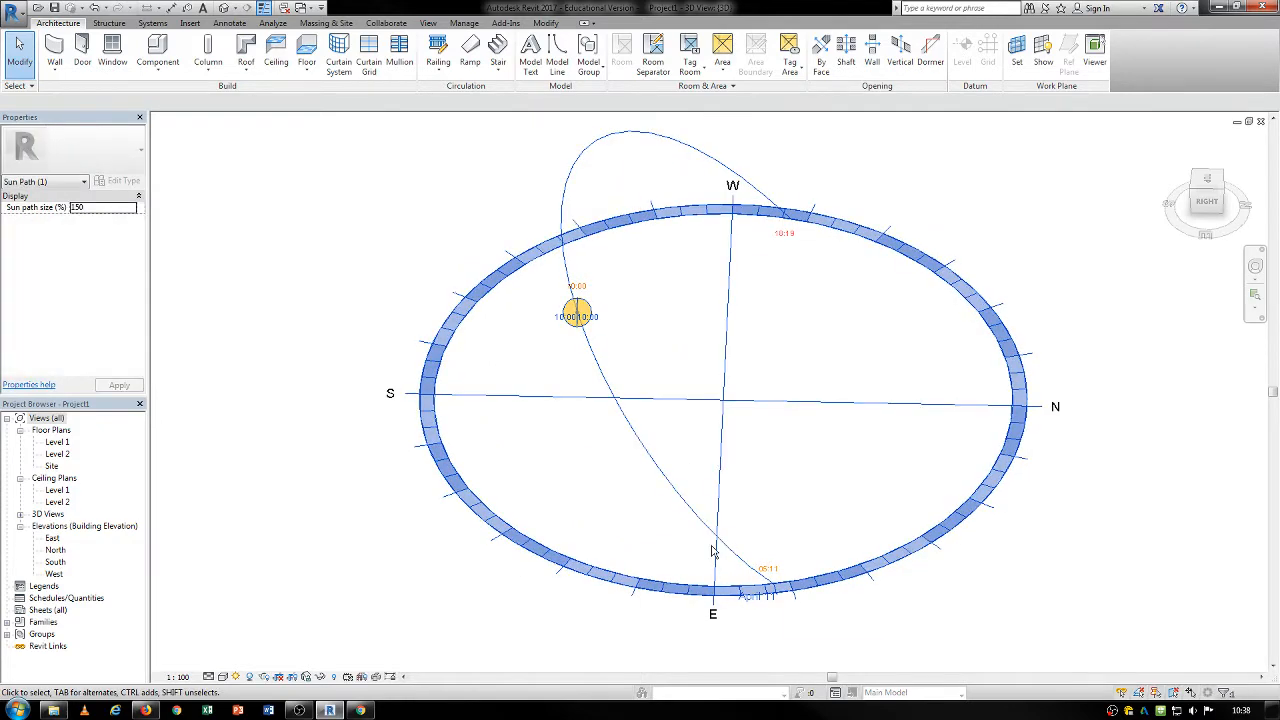
{"action": "left_click", "coordinate": [573, 309]}
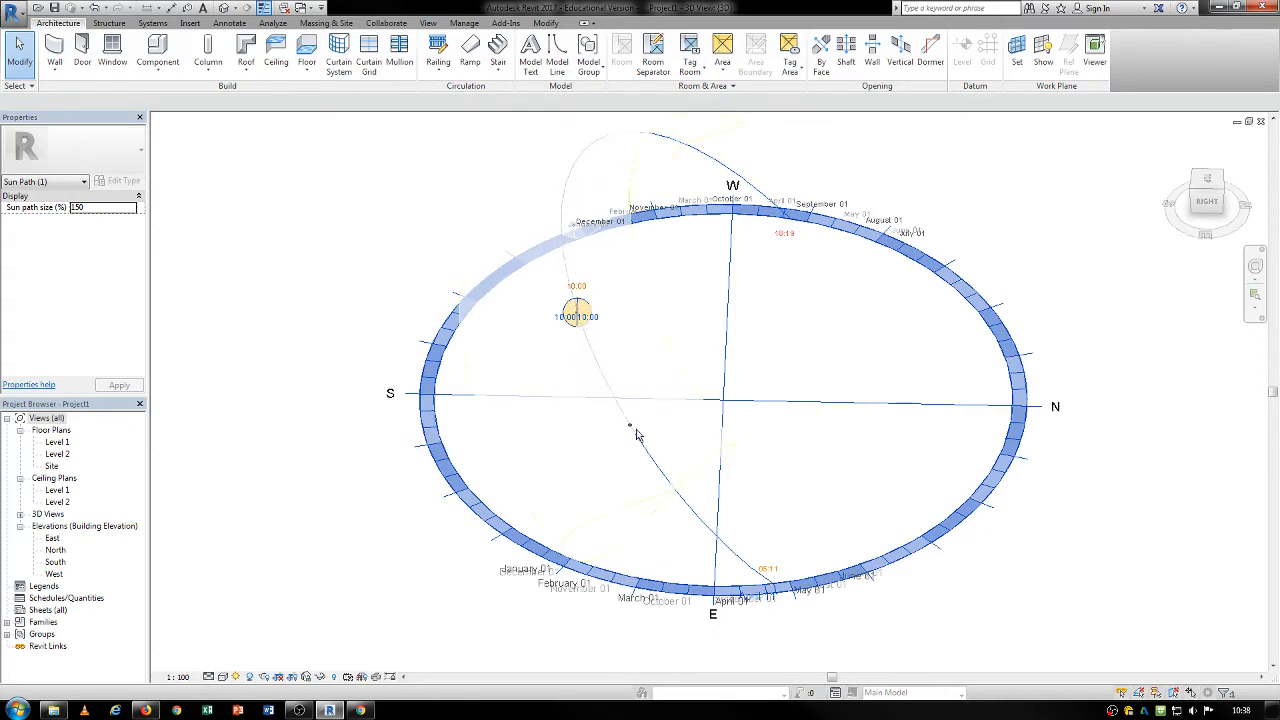
{"action": "left_click_drag", "start_coordinate": [636, 430], "coordinate": [668, 493]}
{"action": "middle_click_drag", "start_coordinate": [578, 446], "coordinate": [616, 484]}
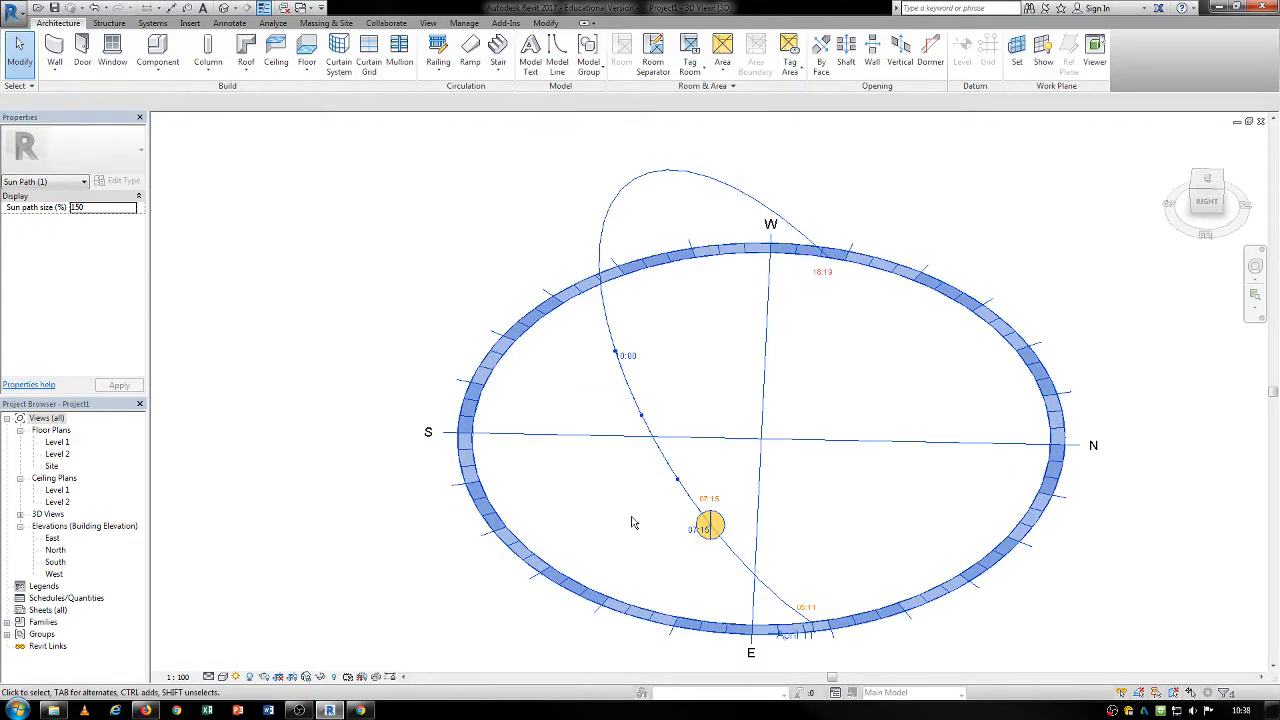
{"action": "left_click", "coordinate": [597, 540]}
{"action": "middle_click_drag", "start_coordinate": [812, 566], "coordinate": [681, 495]}
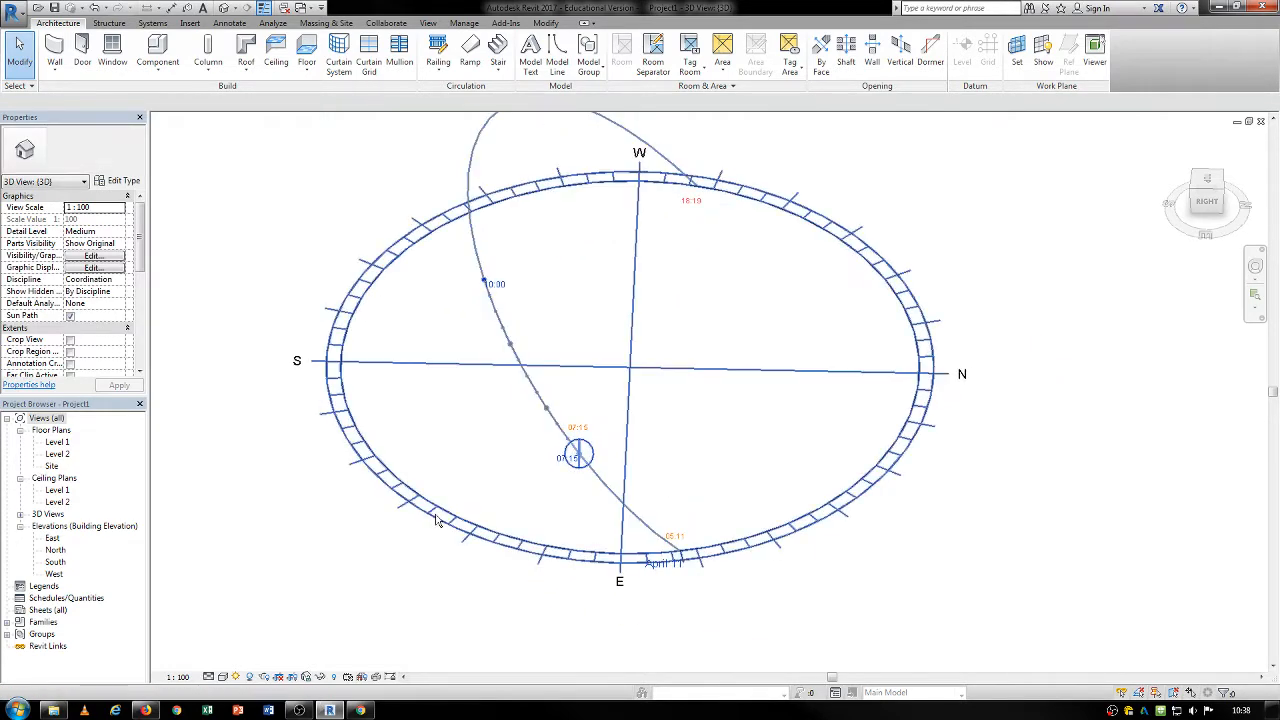
{"action": "middle_click_drag", "start_coordinate": [438, 520], "coordinate": [548, 543]}
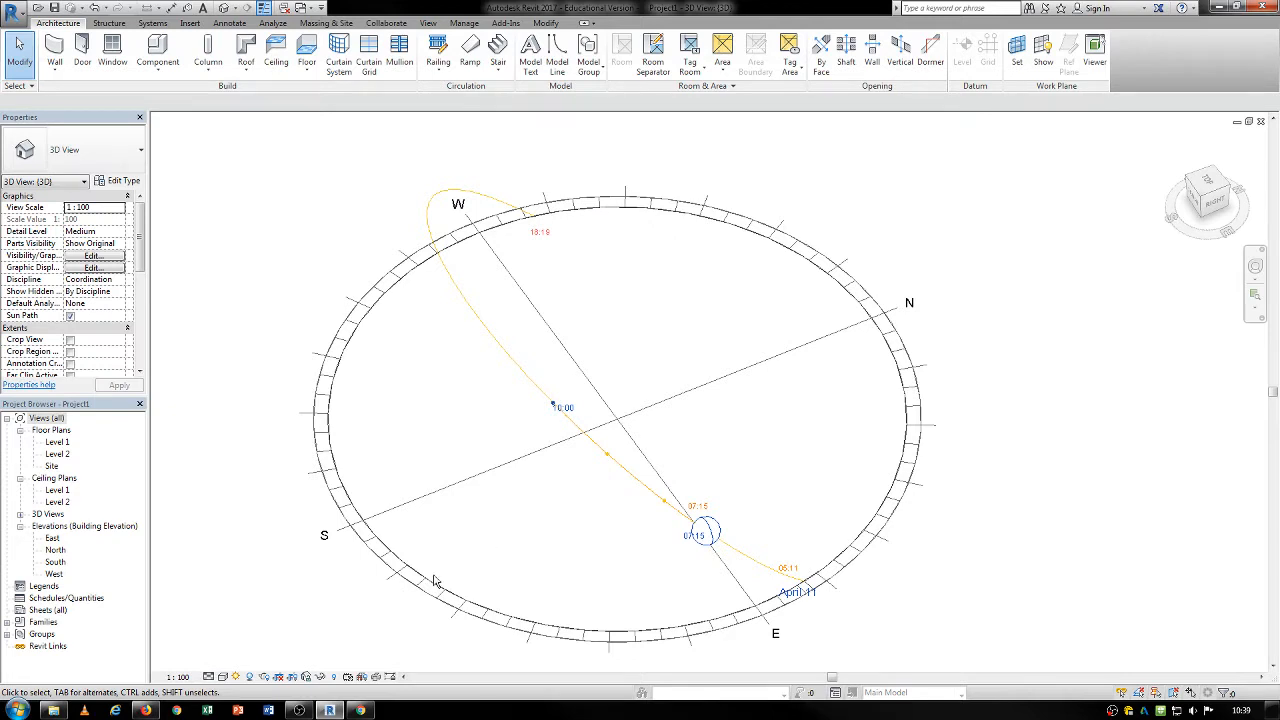
Launch Dynamo from Revit, maximize its window and create a new workspace
{"action": "mouse_move", "coordinate": [303, 712]}
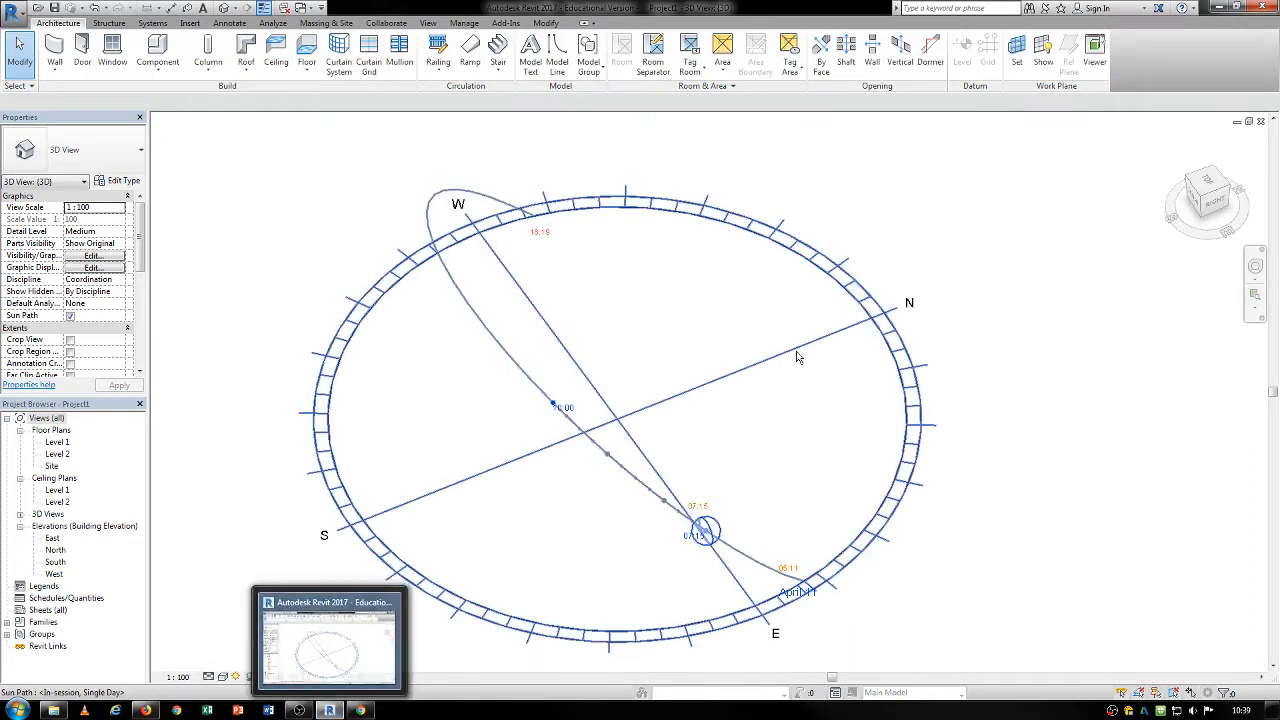
{"action": "left_click", "coordinate": [464, 22]}
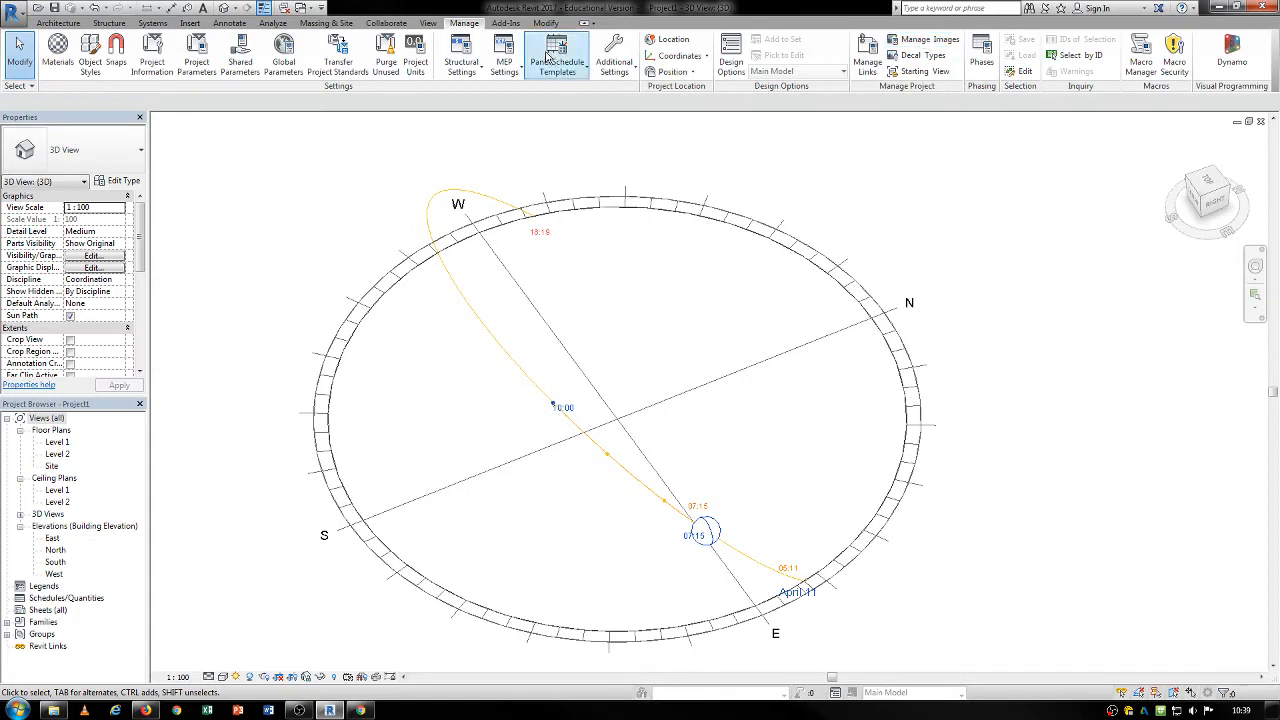
{"action": "left_click", "coordinate": [1232, 54]}
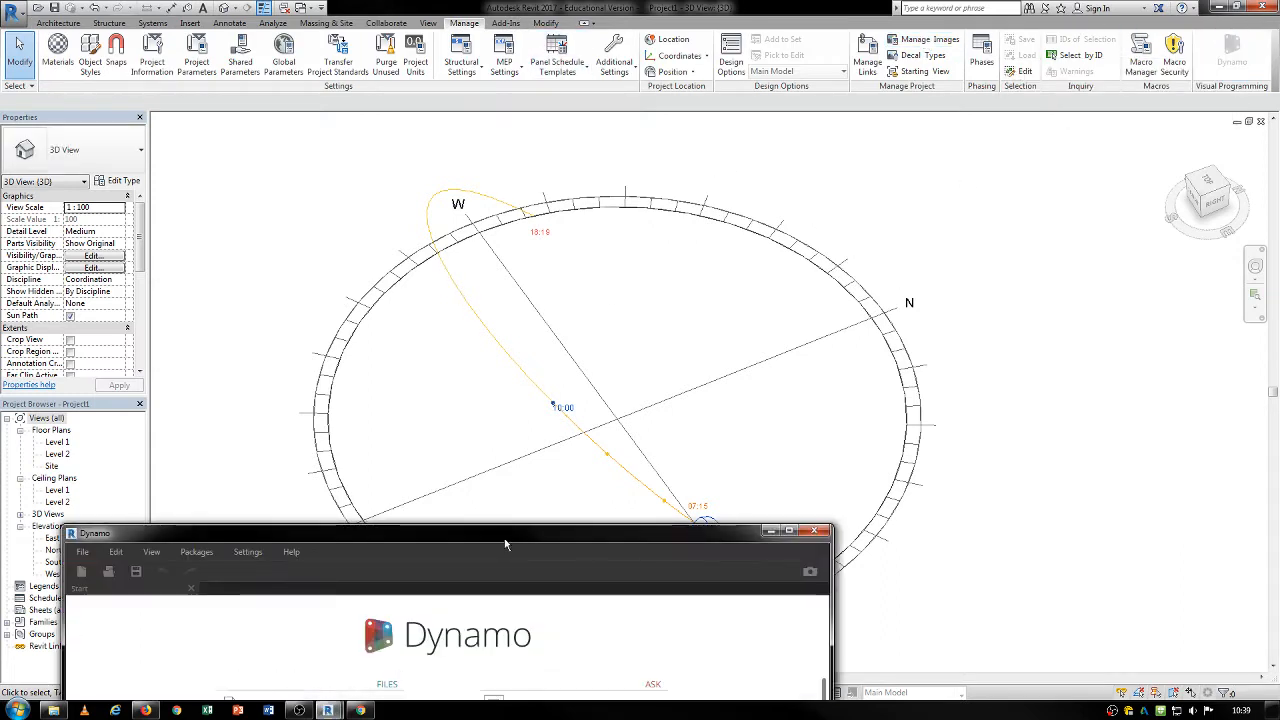
{"action": "left_click_drag", "start_coordinate": [475, 546], "coordinate": [577, 183]}
{"action": "double_click", "coordinate": [578, 183]}
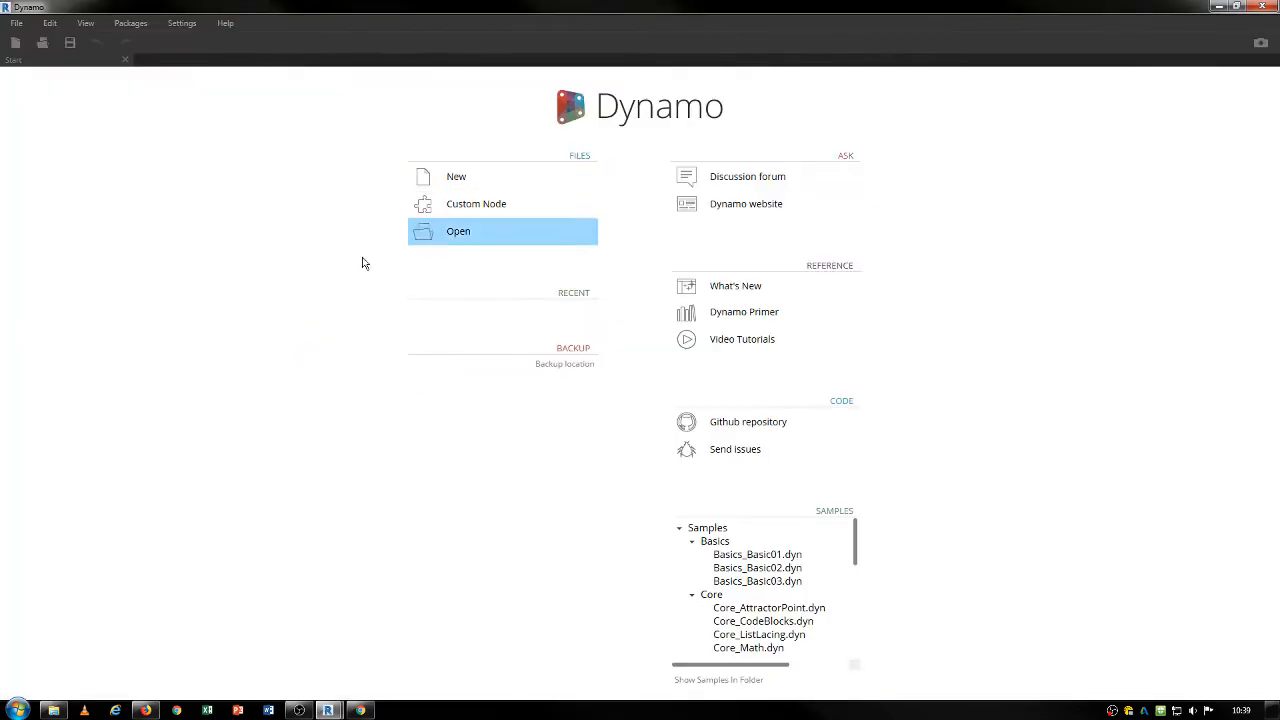
{"action": "left_click", "coordinate": [483, 186]}
Place a Point.ByCoordinates node in the empty Dynamo workspace
{"action": "right_click", "coordinate": [529, 198]}
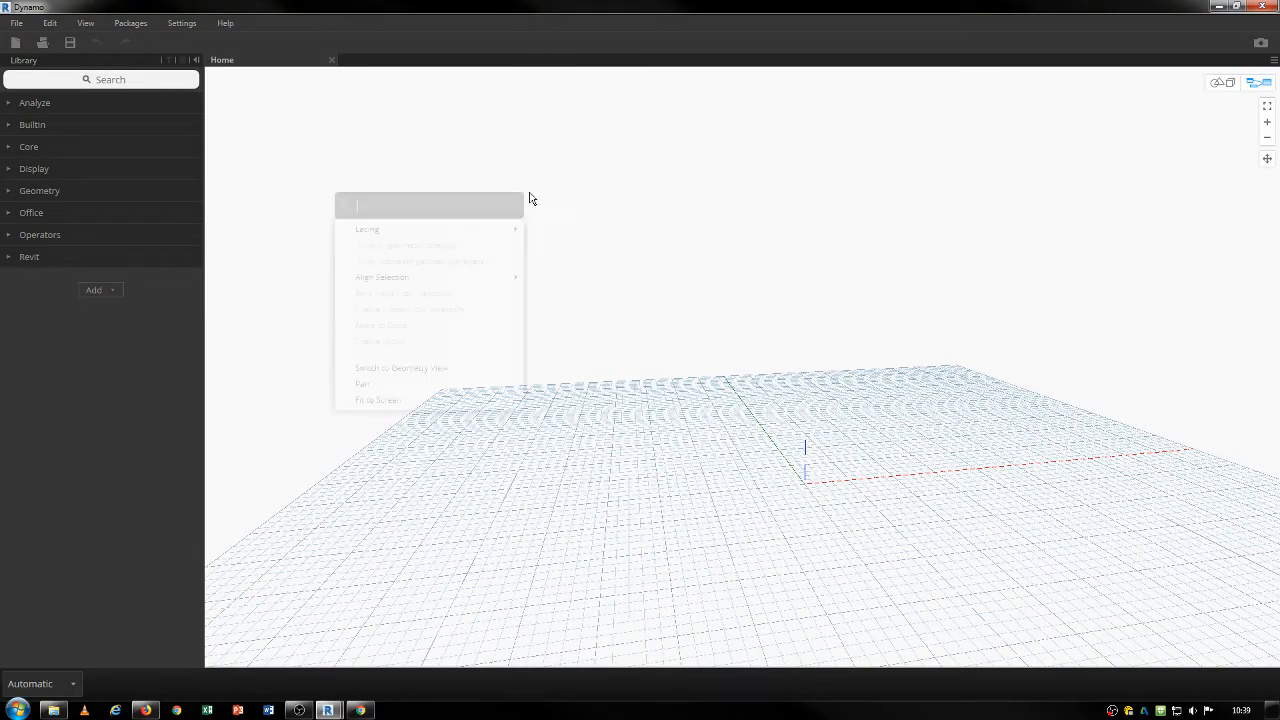
{"action": "type", "text": "point"}
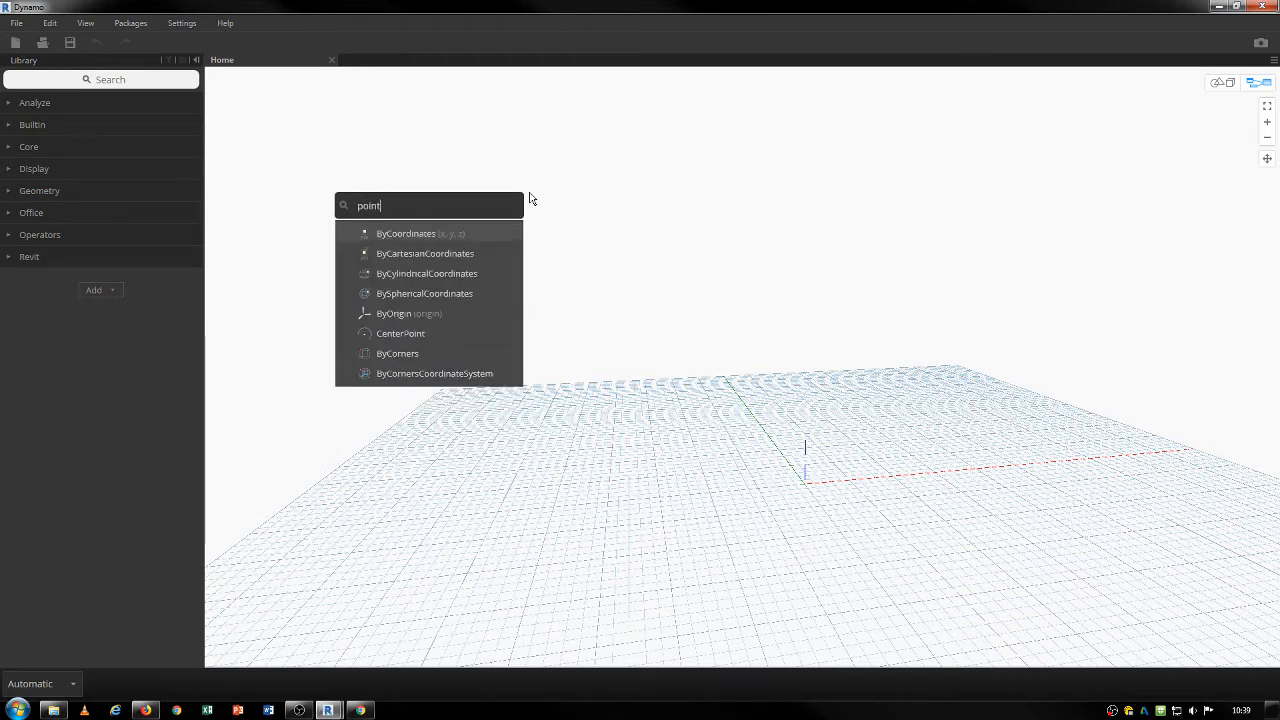
{"action": "key", "text": "Return"}
{"action": "left_click_drag", "start_coordinate": [535, 200], "coordinate": [563, 200]}
Add a Sequence node before Point.ByCoordinates and connect its seq output to both the x and y inputs
{"action": "right_click", "coordinate": [476, 196]}
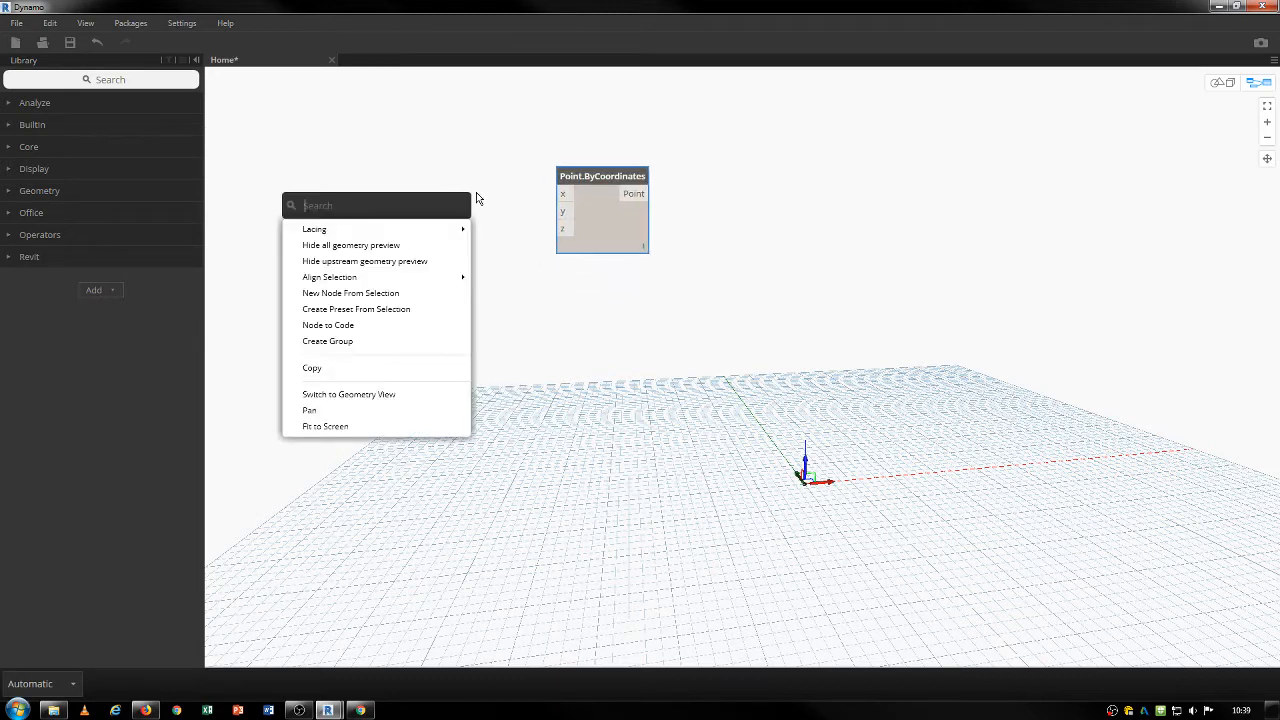
{"action": "type", "text": "seq"}
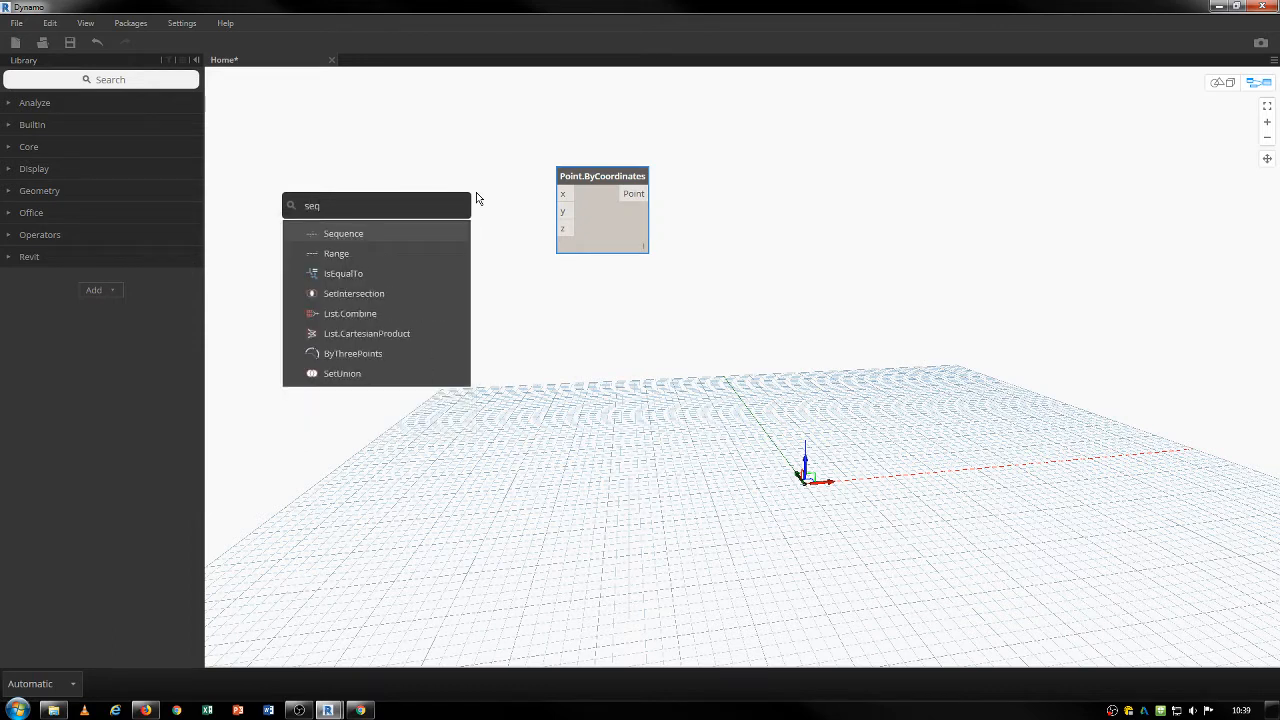
{"action": "left_click", "coordinate": [384, 236]}
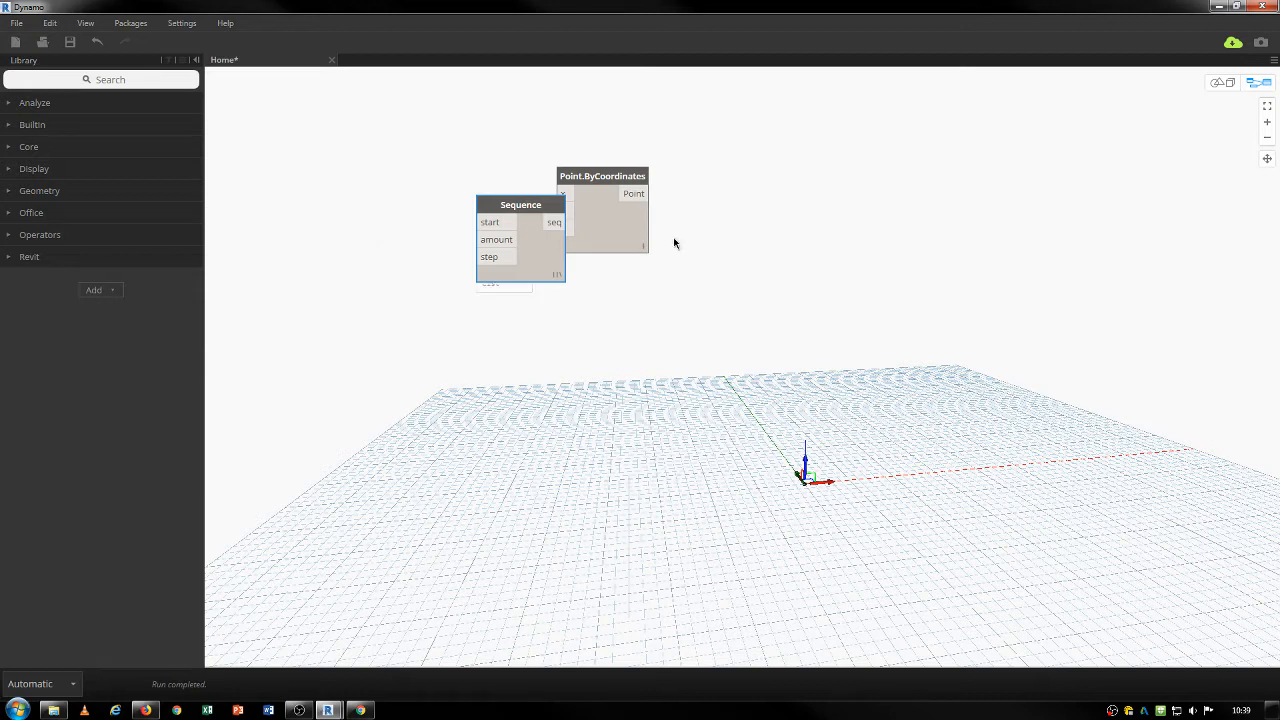
{"action": "left_click_drag", "start_coordinate": [520, 205], "coordinate": [563, 194]}
{"action": "left_click_drag", "start_coordinate": [458, 176], "coordinate": [563, 211]}
{"action": "left_click_drag", "start_coordinate": [633, 241], "coordinate": [633, 212]}
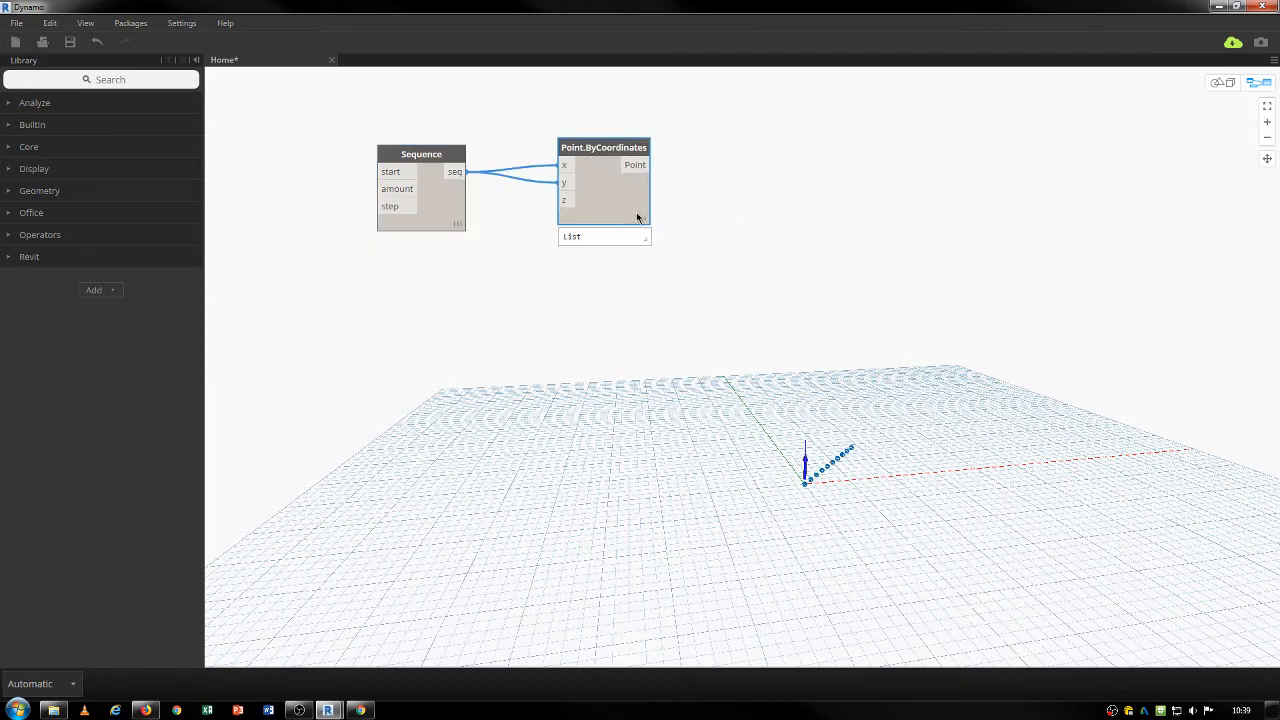
Set the lacing of the Point.ByCoordinates node to Cross Product
{"action": "right_click", "coordinate": [633, 213]}
{"action": "mouse_move", "coordinate": [582, 289]}
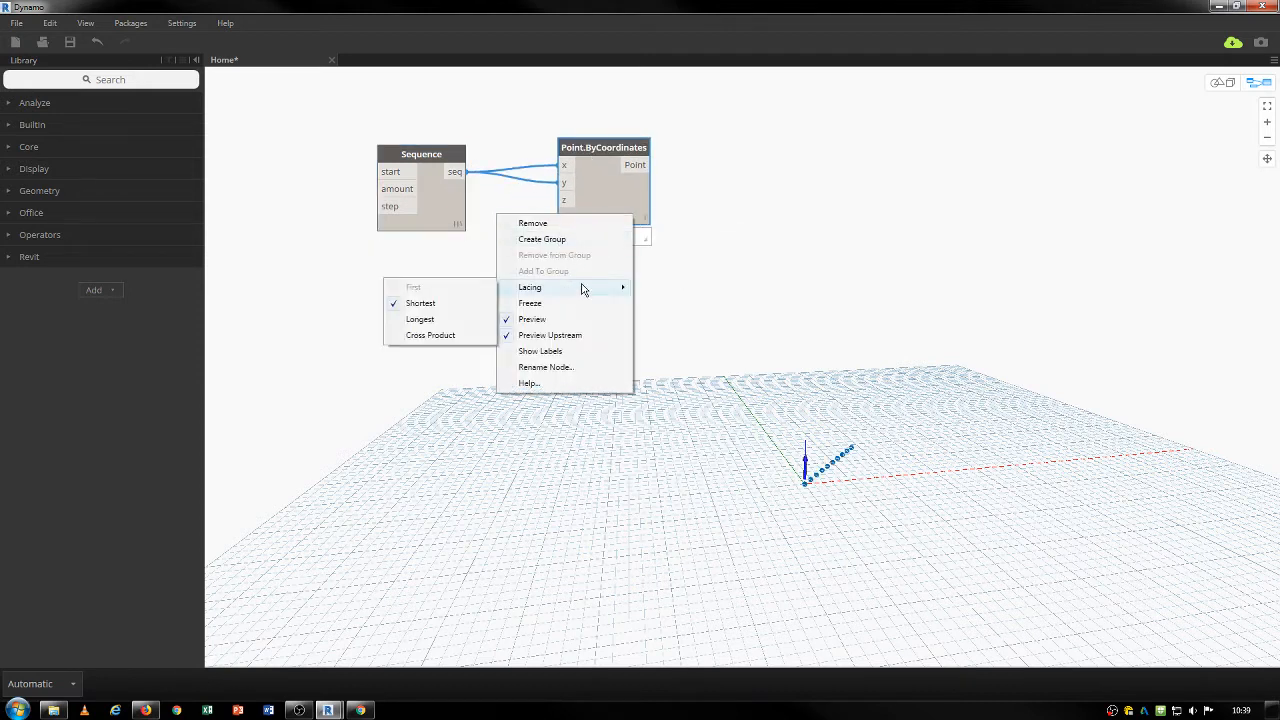
{"action": "left_click", "coordinate": [440, 337]}
Examine the generated points in the 3D geometry preview and return to the node graph
{"action": "key", "text": "ctrl+b"}
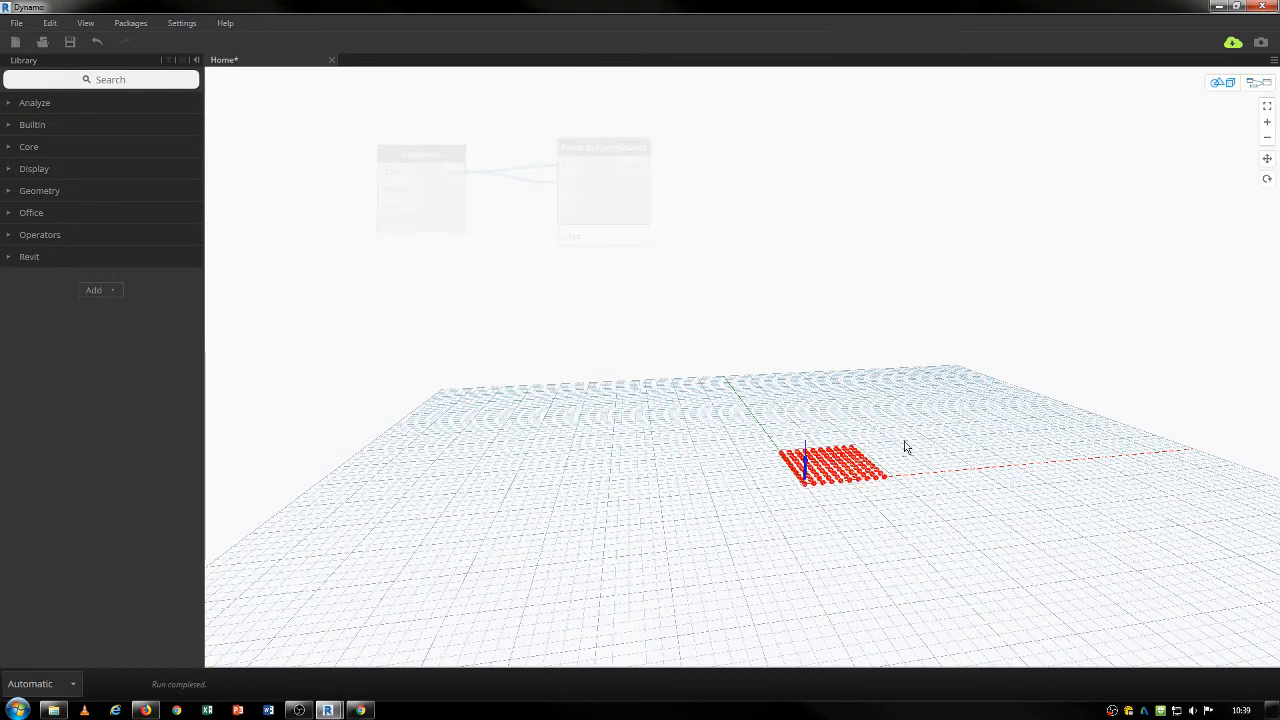
{"action": "right_click_drag", "start_coordinate": [911, 446], "coordinate": [910, 392]}
{"action": "scroll", "coordinate": [910, 391], "scroll_direction": "up", "scroll_amount": 6}
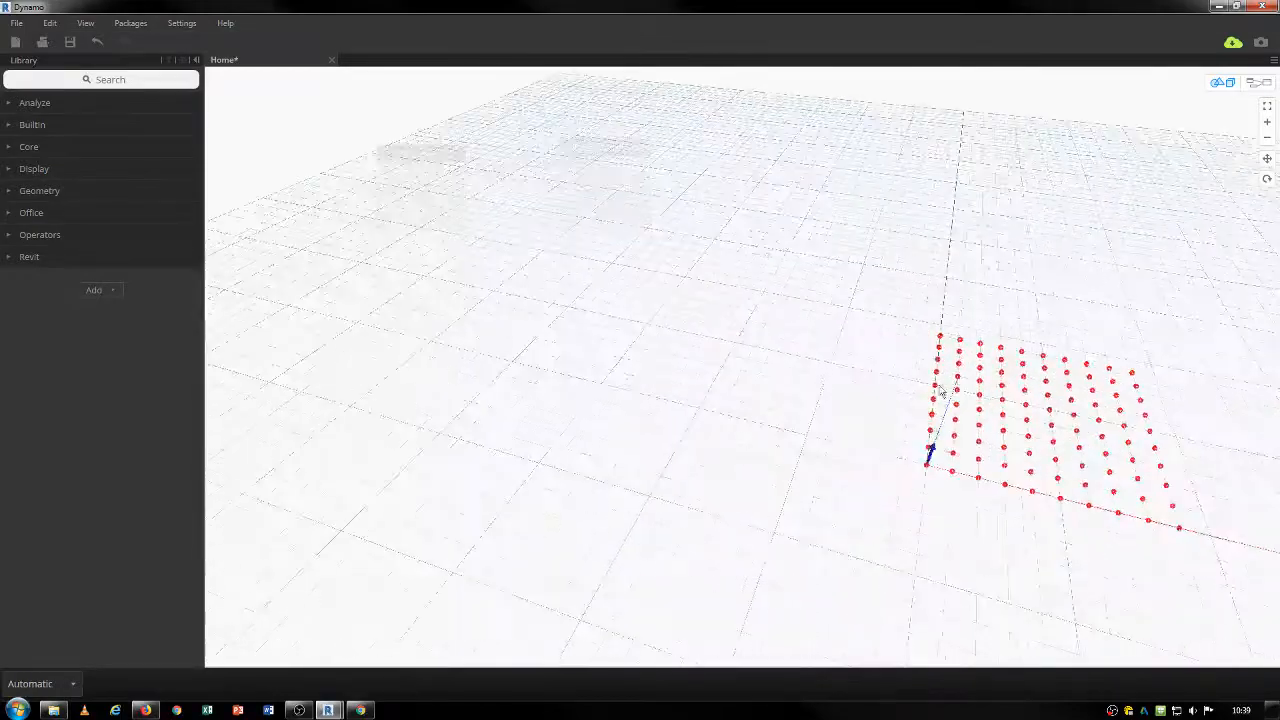
{"action": "middle_click_drag", "start_coordinate": [1074, 420], "coordinate": [924, 370]}
{"action": "scroll", "coordinate": [1005, 401], "scroll_direction": "up", "scroll_amount": 2}
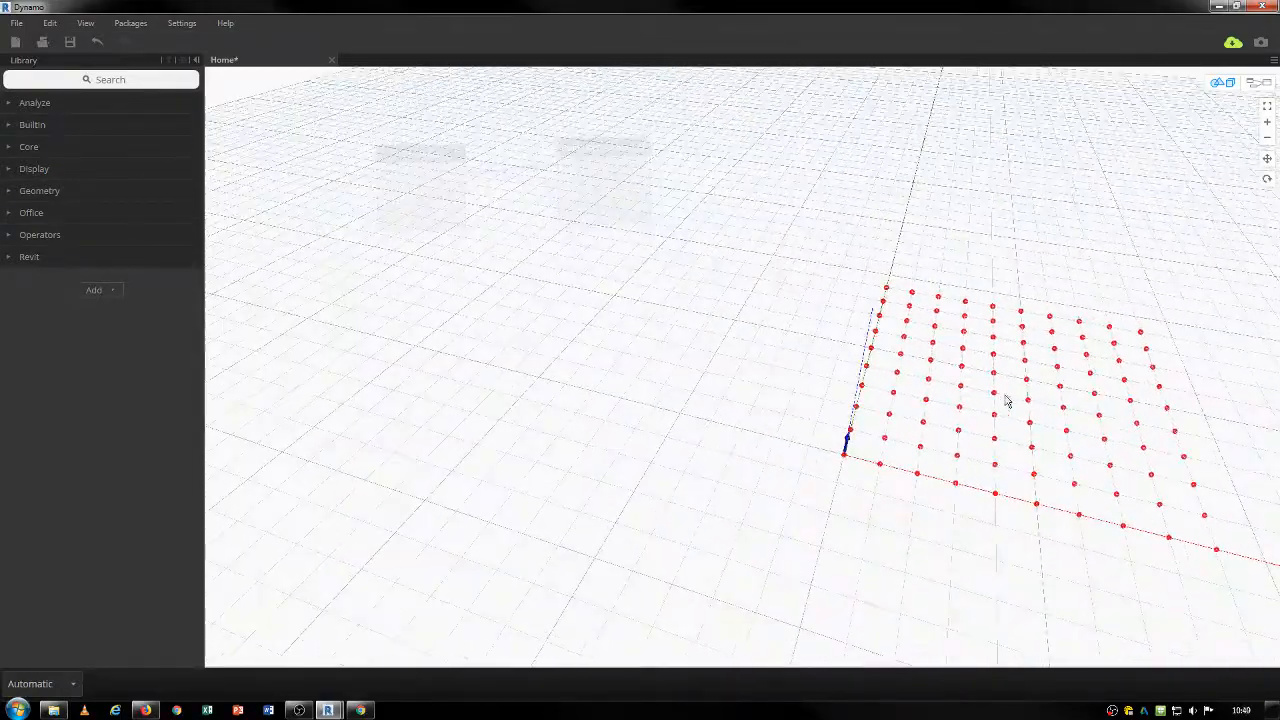
{"action": "mouse_move", "coordinate": [1036, 401]}
{"action": "right_mouse_down"}
{"action": "mouse_move", "coordinate": [1031, 457]}
{"action": "mouse_move", "coordinate": [983, 457]}
{"action": "mouse_move", "coordinate": [994, 463]}
{"action": "right_mouse_up"}
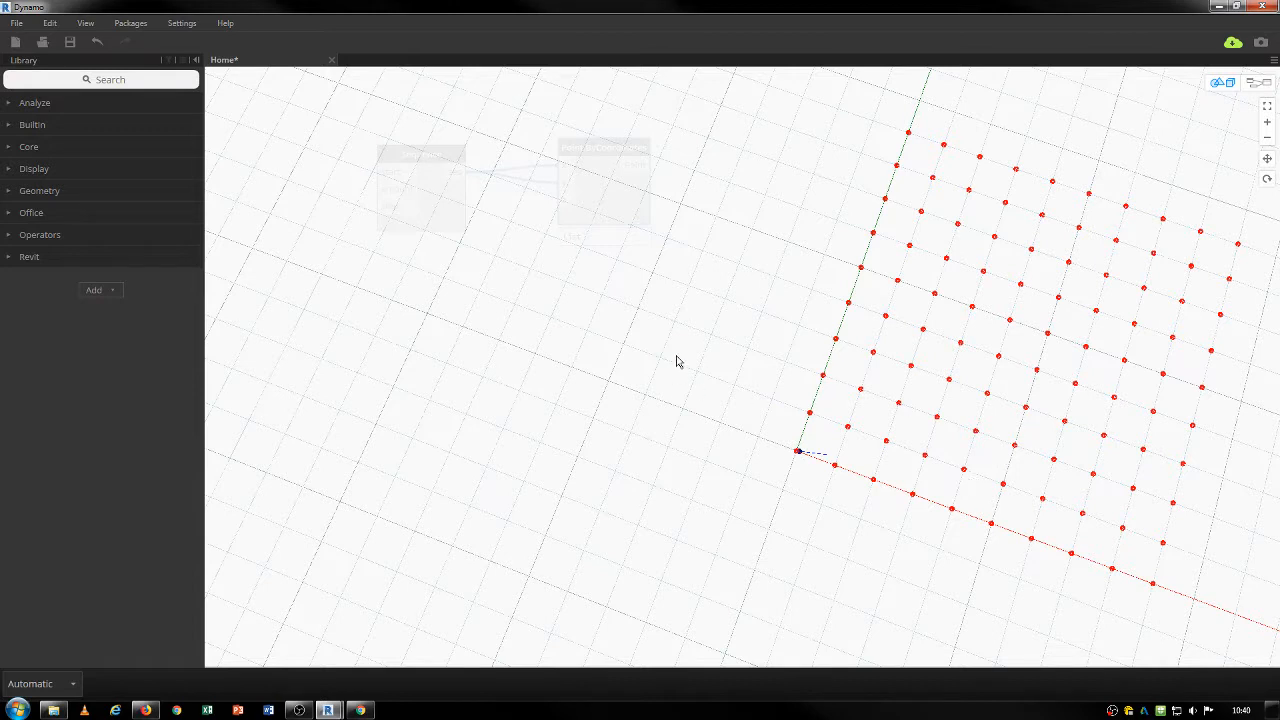
{"action": "key", "text": "ctrl+b"}
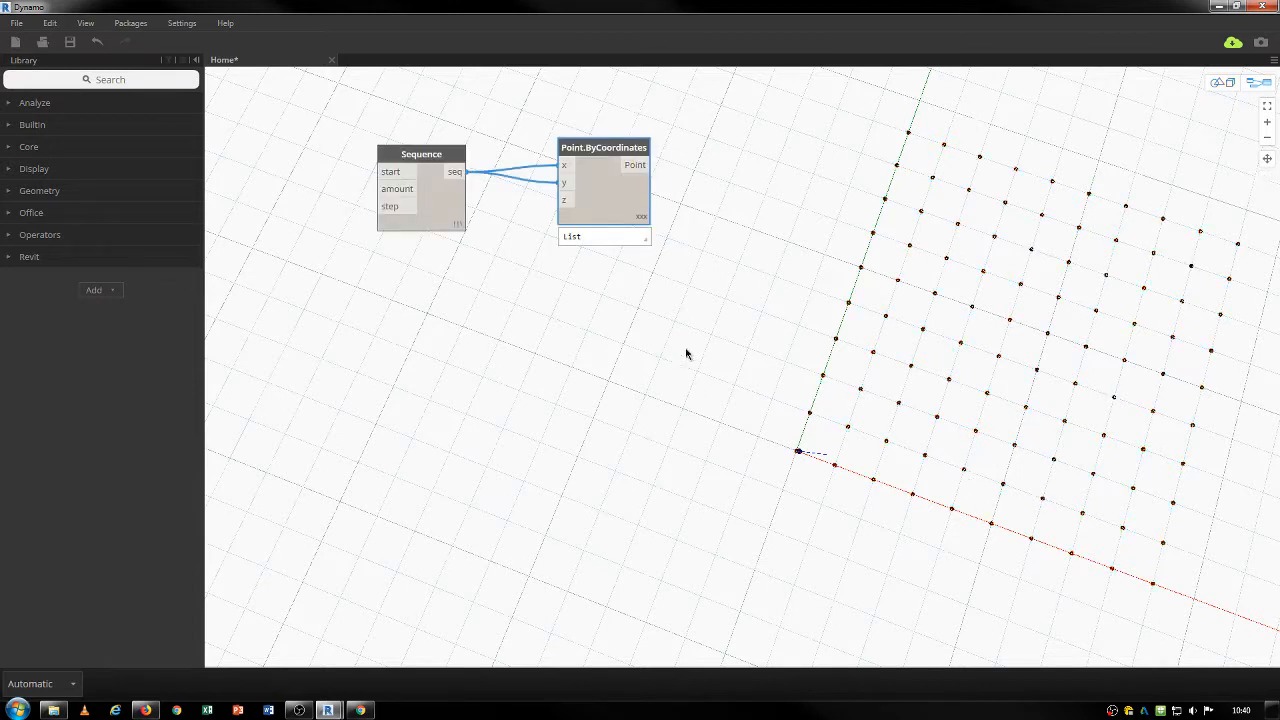
{"action": "scroll", "coordinate": [660, 351], "scroll_direction": "down", "scroll_amount": 1}
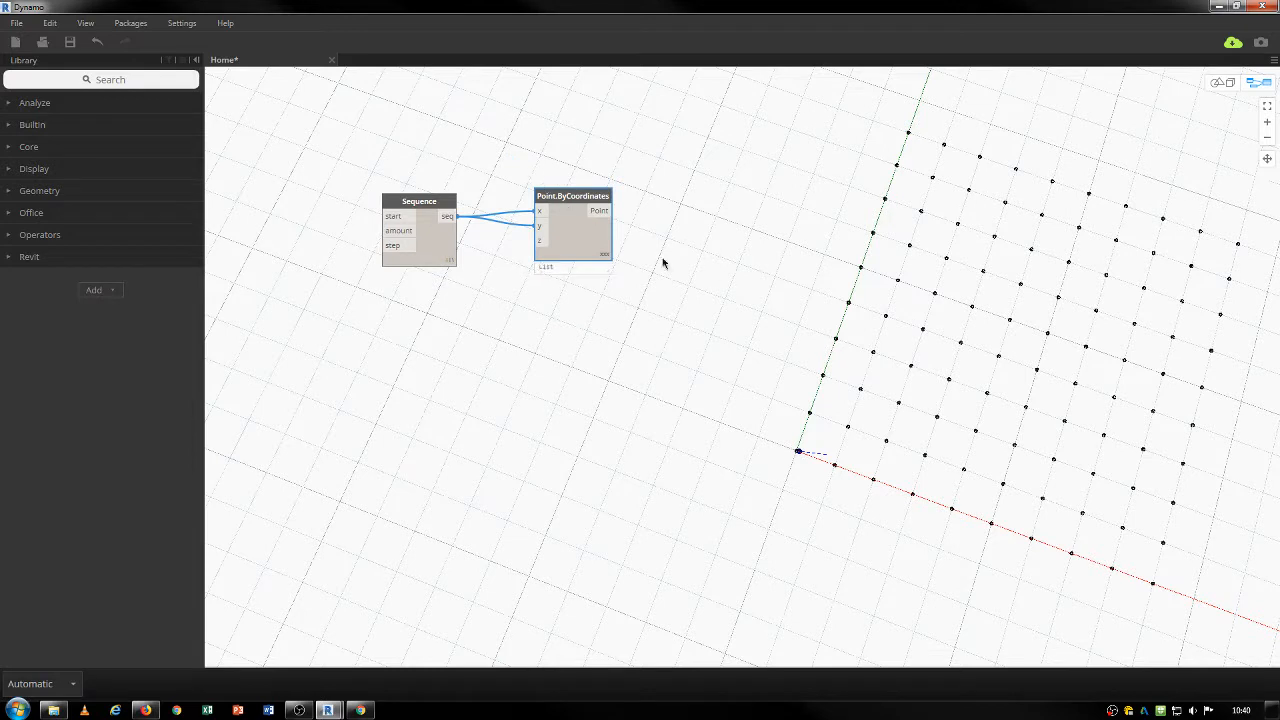
Add a Circle.ByCenterPointRadiusNormal node after Point.ByCoordinates and connect the Point output to its centerPoint input
{"action": "middle_click_drag", "start_coordinate": [709, 263], "coordinate": [672, 236]}
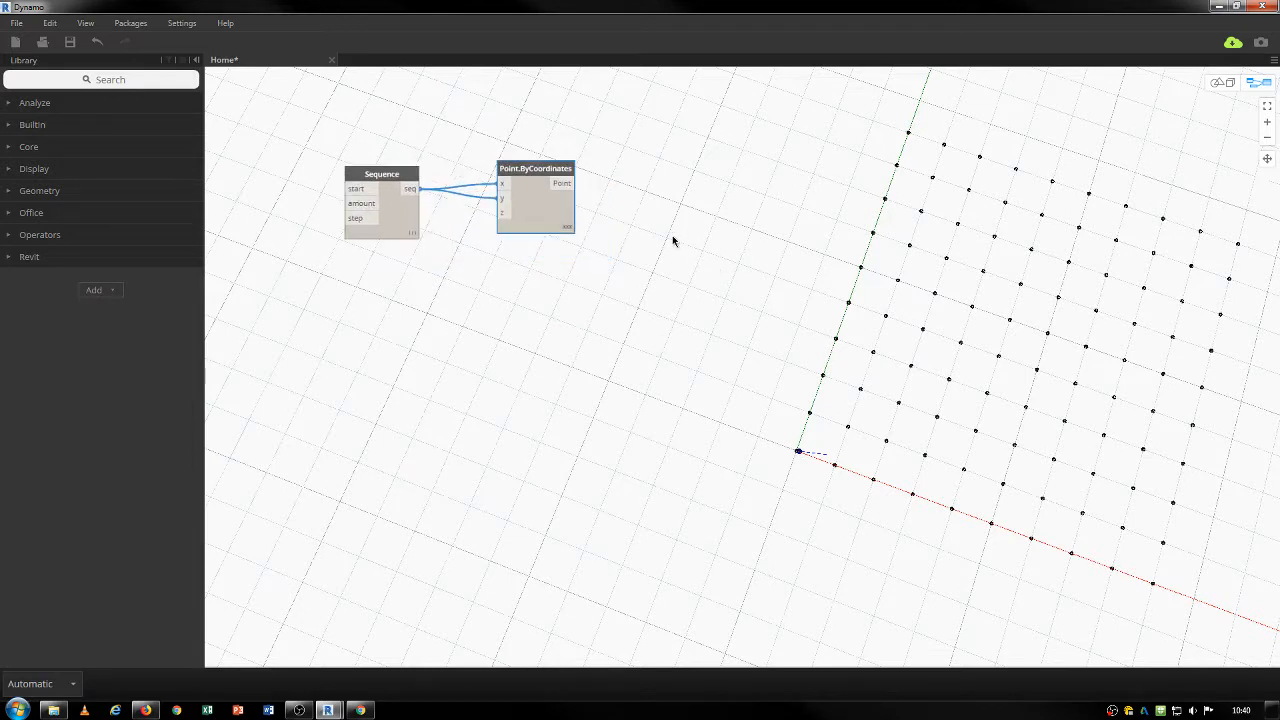
{"action": "right_click", "coordinate": [672, 236]}
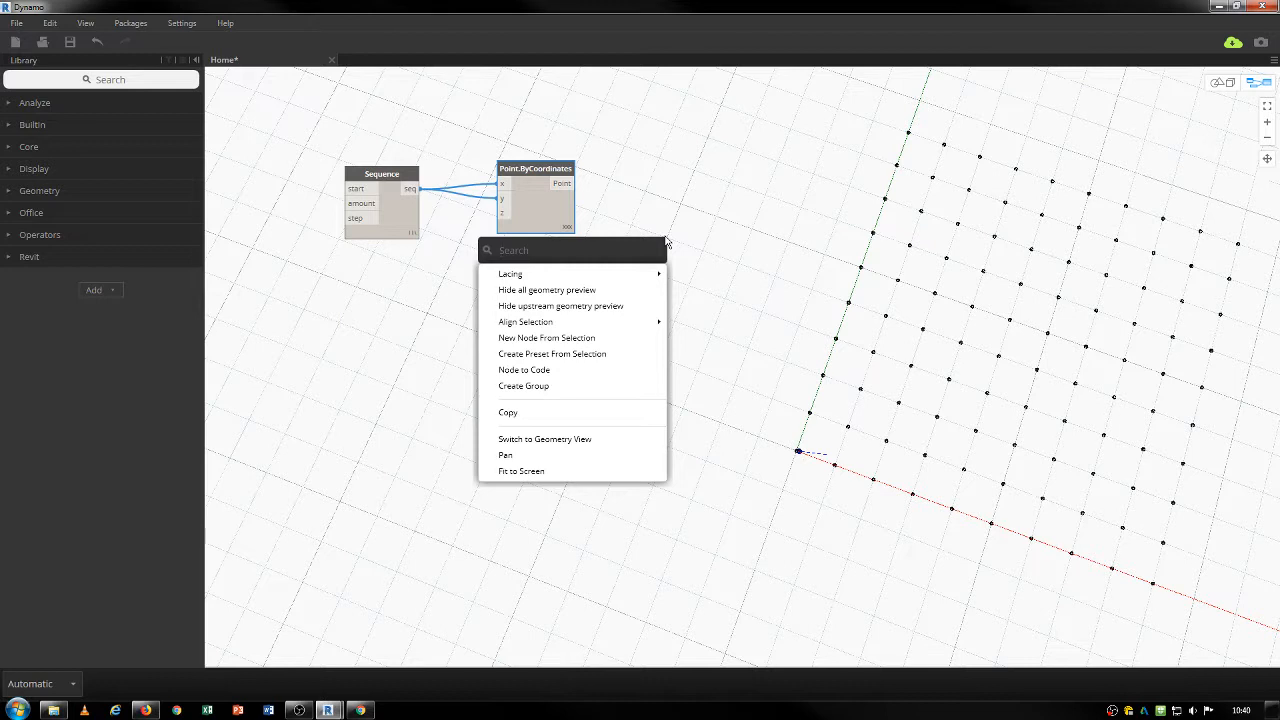
{"action": "type", "text": "circ"}
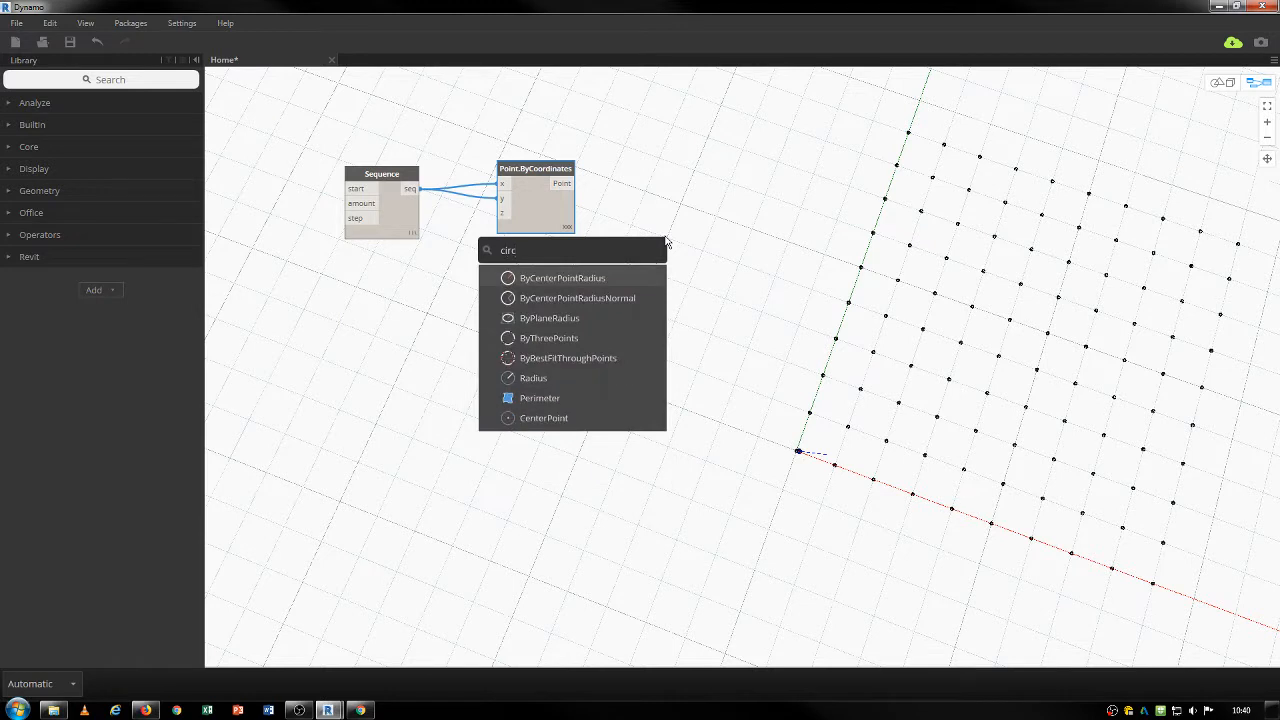
{"action": "mouse_move", "coordinate": [580, 271]}
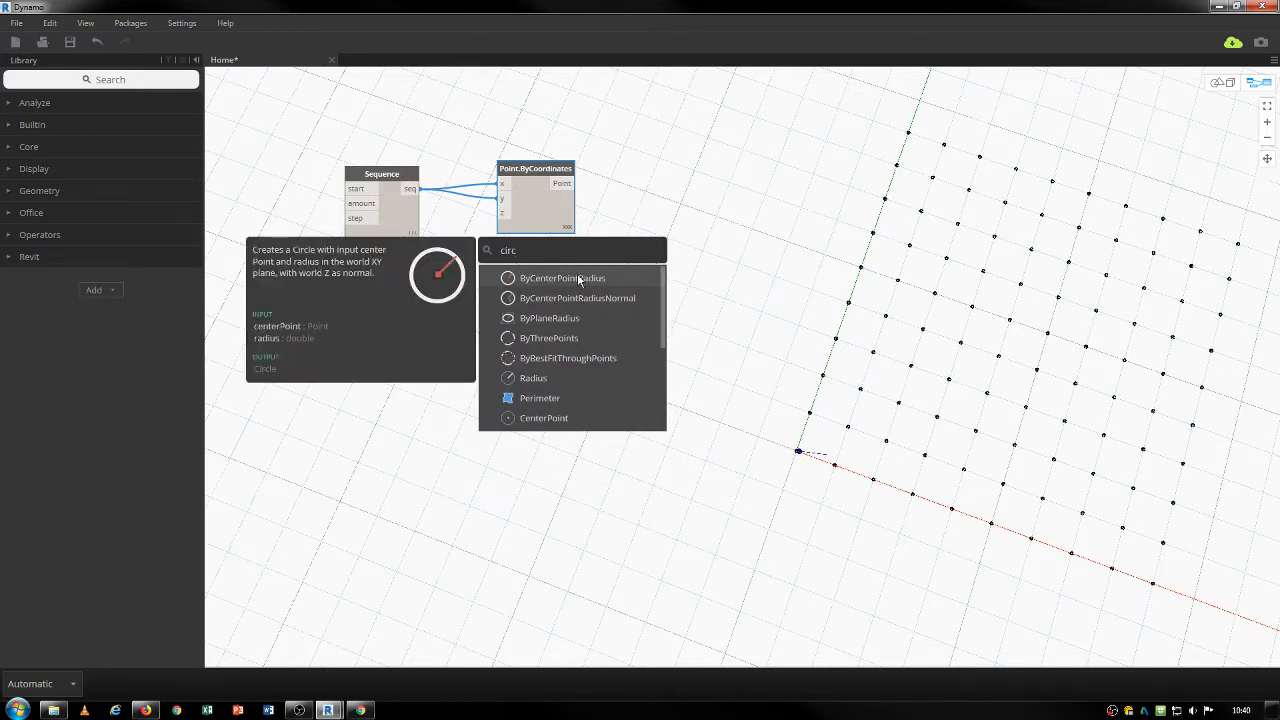
{"action": "mouse_move", "coordinate": [556, 300]}
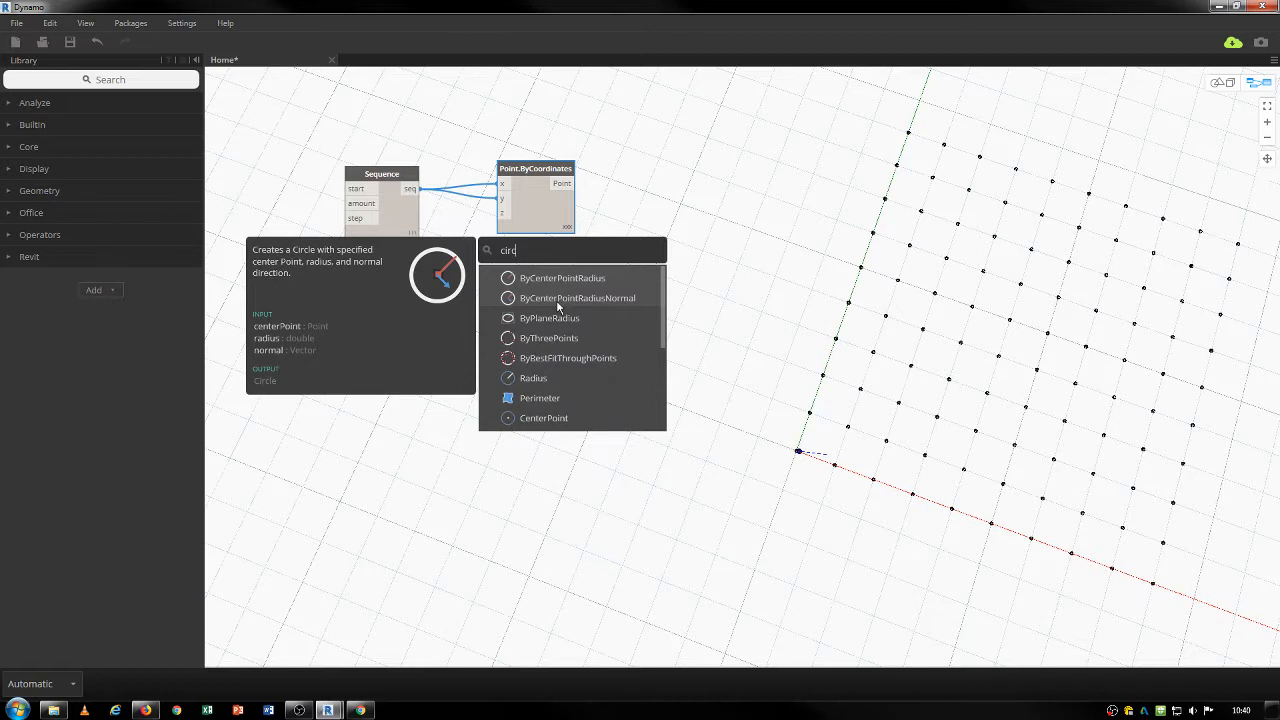
{"action": "left_click", "coordinate": [556, 300]}
{"action": "left_click_drag", "start_coordinate": [690, 243], "coordinate": [690, 157]}
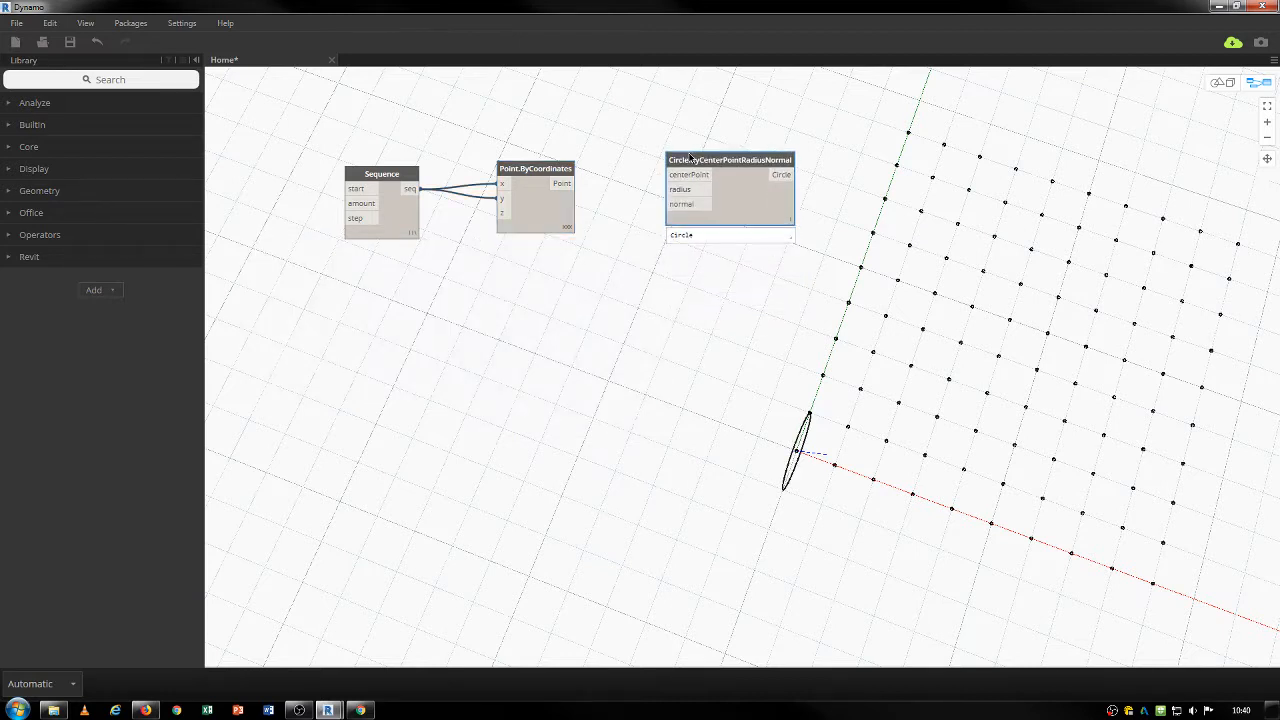
{"action": "left_click_drag", "start_coordinate": [570, 184], "coordinate": [794, 168]}
Insert a Flatten node between Point.ByCoordinates and the circle node, connecting Point to list and var[] to centerPoint
{"action": "right_click", "coordinate": [730, 242]}
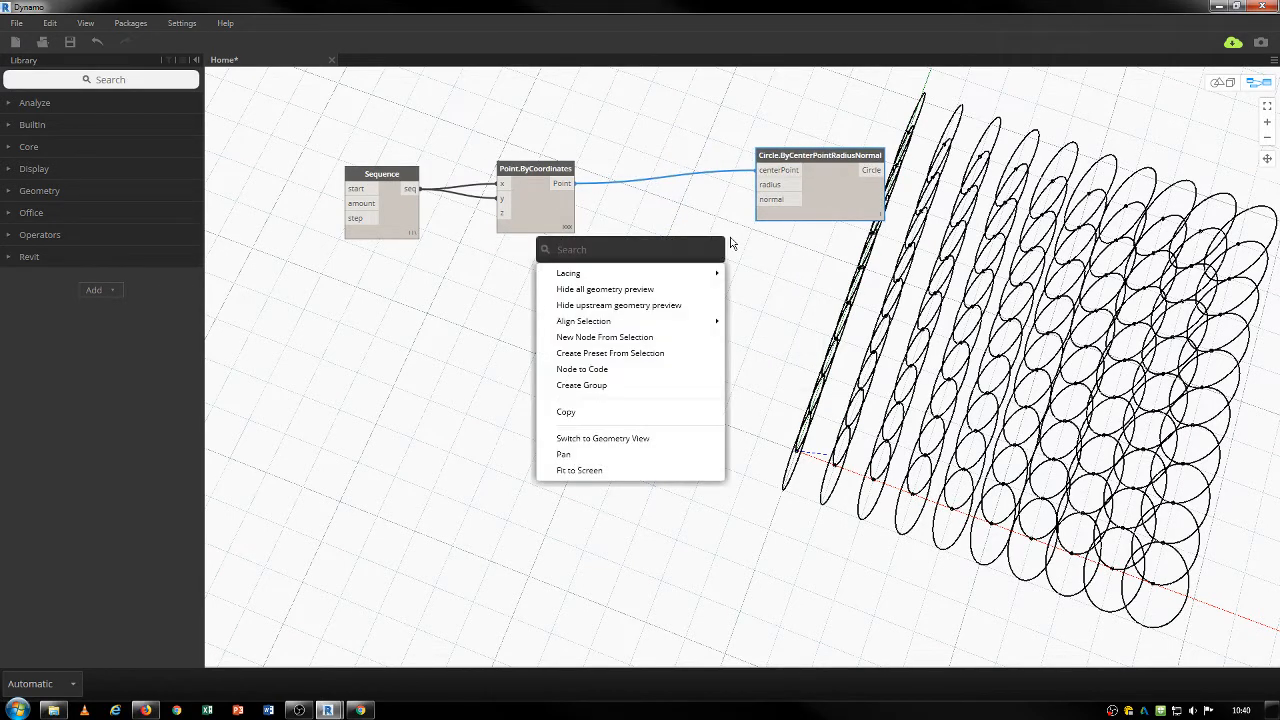
{"action": "type", "text": "flatte"}
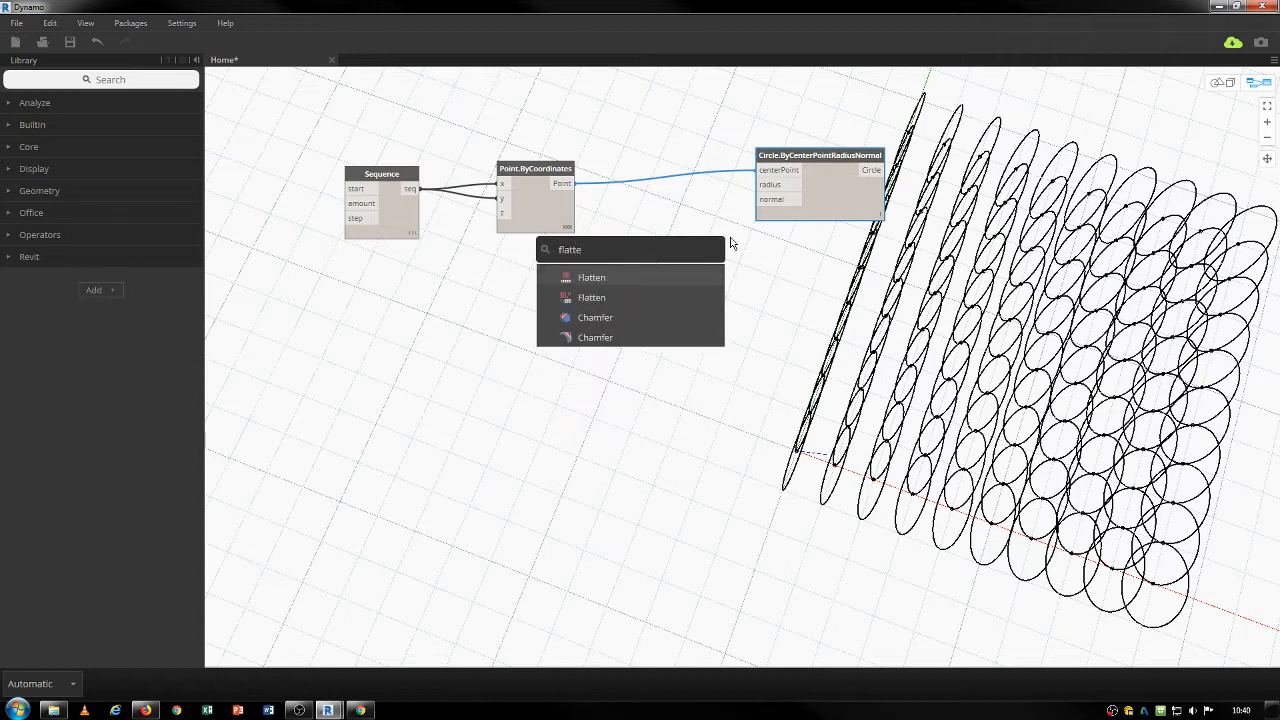
{"action": "left_click", "coordinate": [651, 277]}
{"action": "left_click", "coordinate": [562, 183]}
{"action": "left_click", "coordinate": [754, 262]}
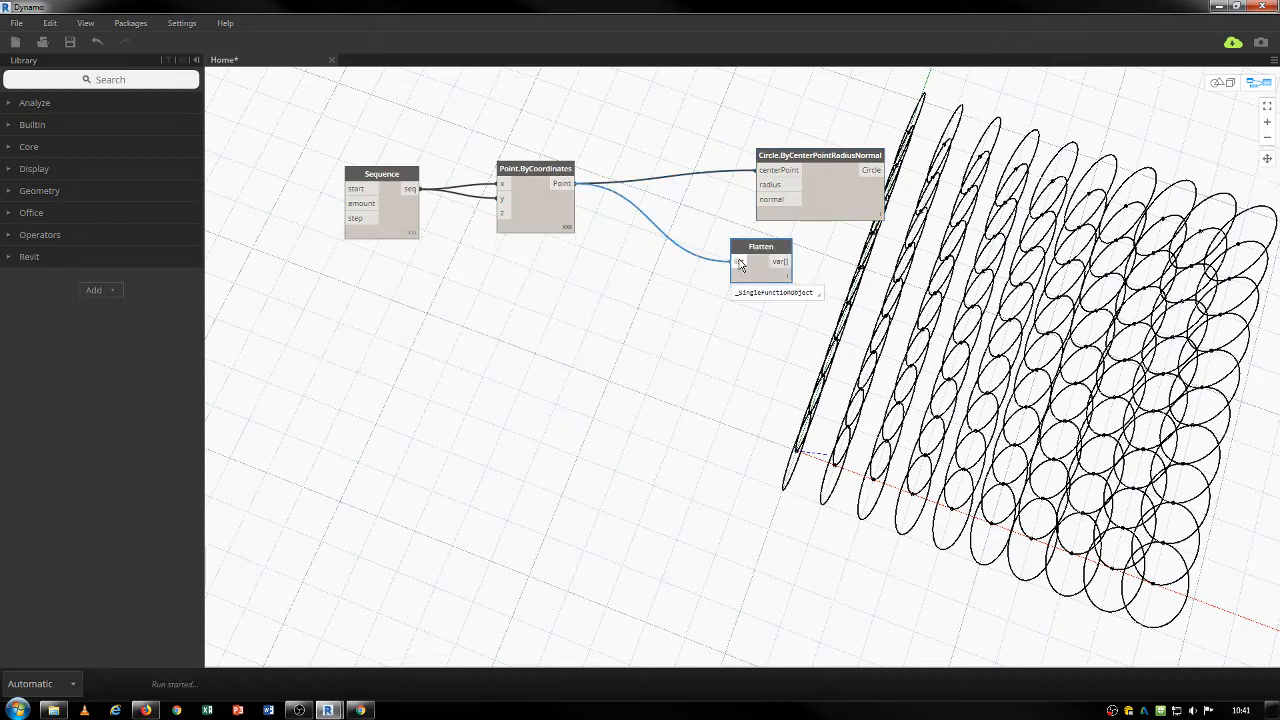
{"action": "left_click_drag", "start_coordinate": [765, 247], "coordinate": [665, 175]}
{"action": "left_click", "coordinate": [683, 190]}
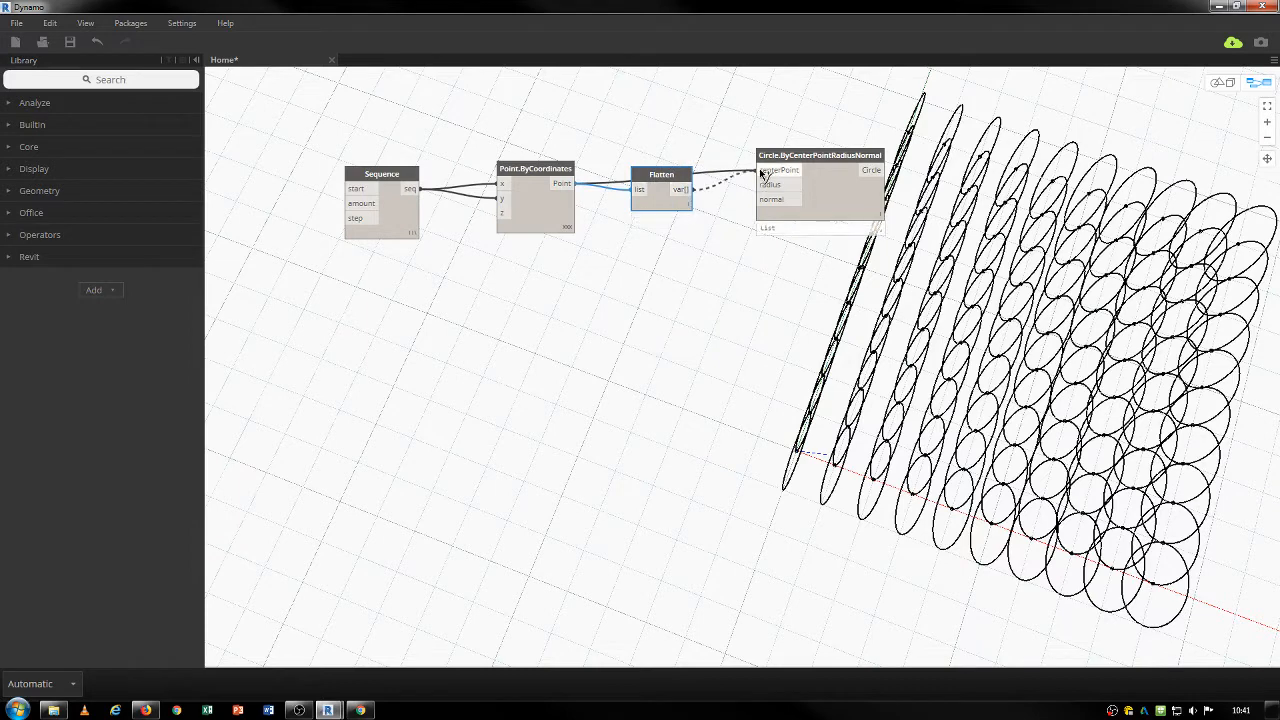
{"action": "left_click", "coordinate": [768, 170]}
{"action": "left_click_drag", "start_coordinate": [775, 157], "coordinate": [746, 166]}
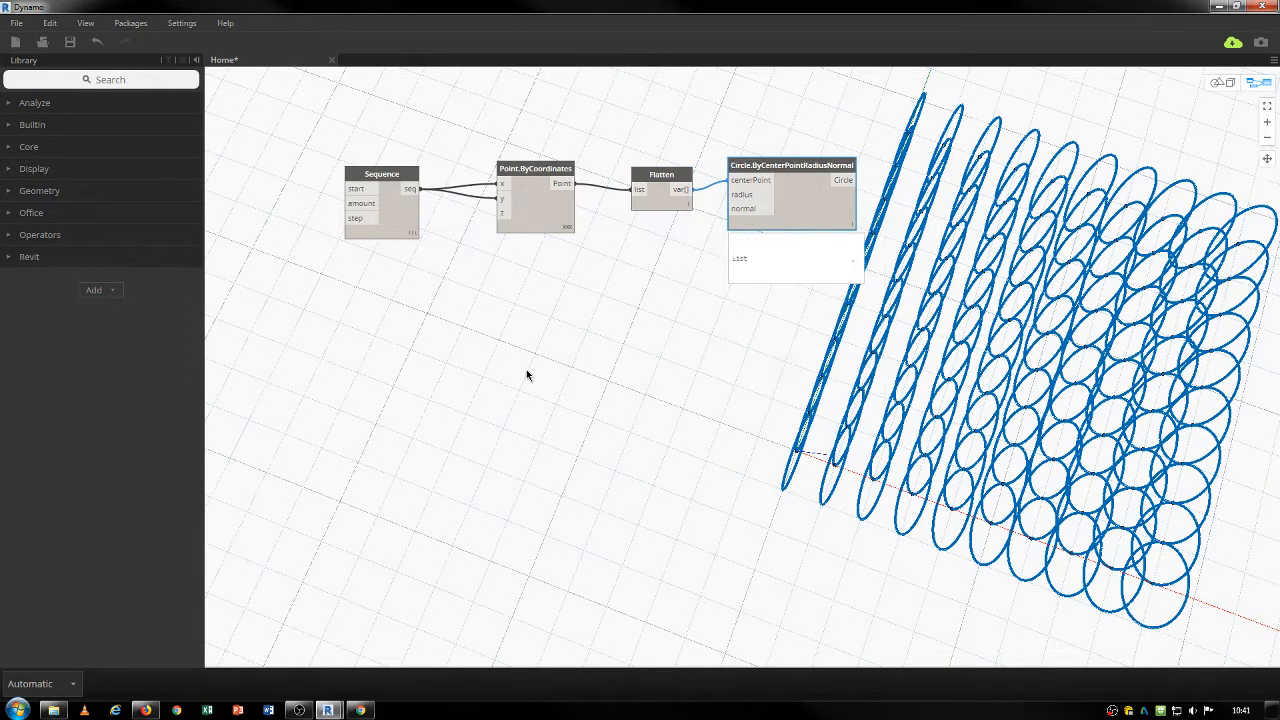
Add a Vector.ZAxis node and connect its Vector output to the normal input of the circle node
{"action": "scroll", "coordinate": [700, 426], "scroll_direction": "down", "scroll_amount": 2}
{"action": "scroll", "coordinate": [700, 426], "scroll_direction": "up", "scroll_amount": 1}
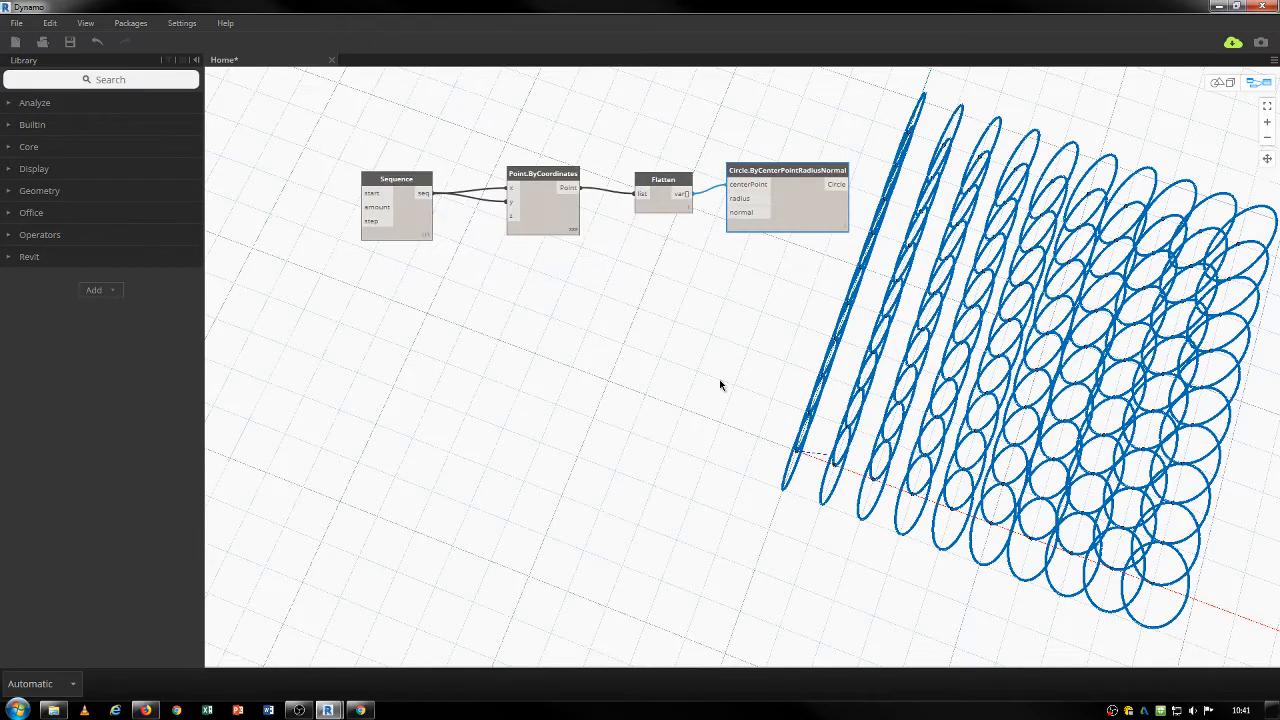
{"action": "middle_click_drag", "start_coordinate": [720, 380], "coordinate": [655, 365]}
{"action": "key", "text": "ctrl+b"}
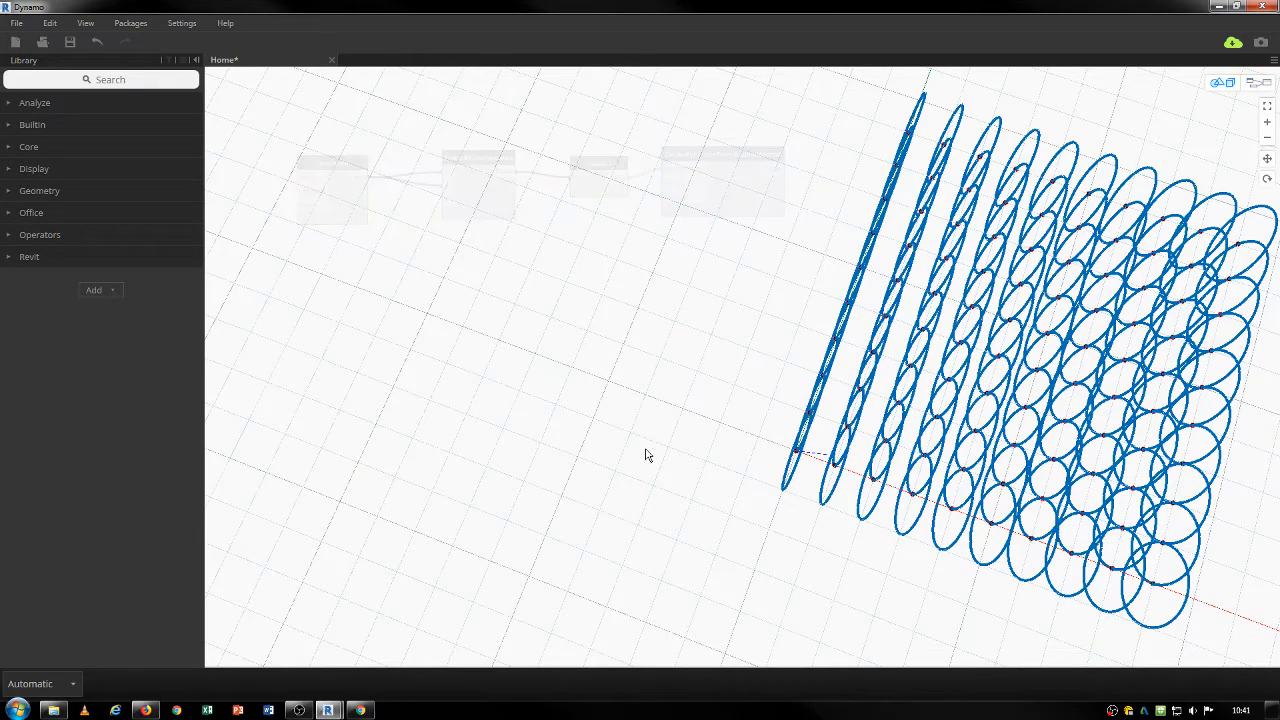
{"action": "right_click_drag", "start_coordinate": [646, 451], "coordinate": [786, 444]}
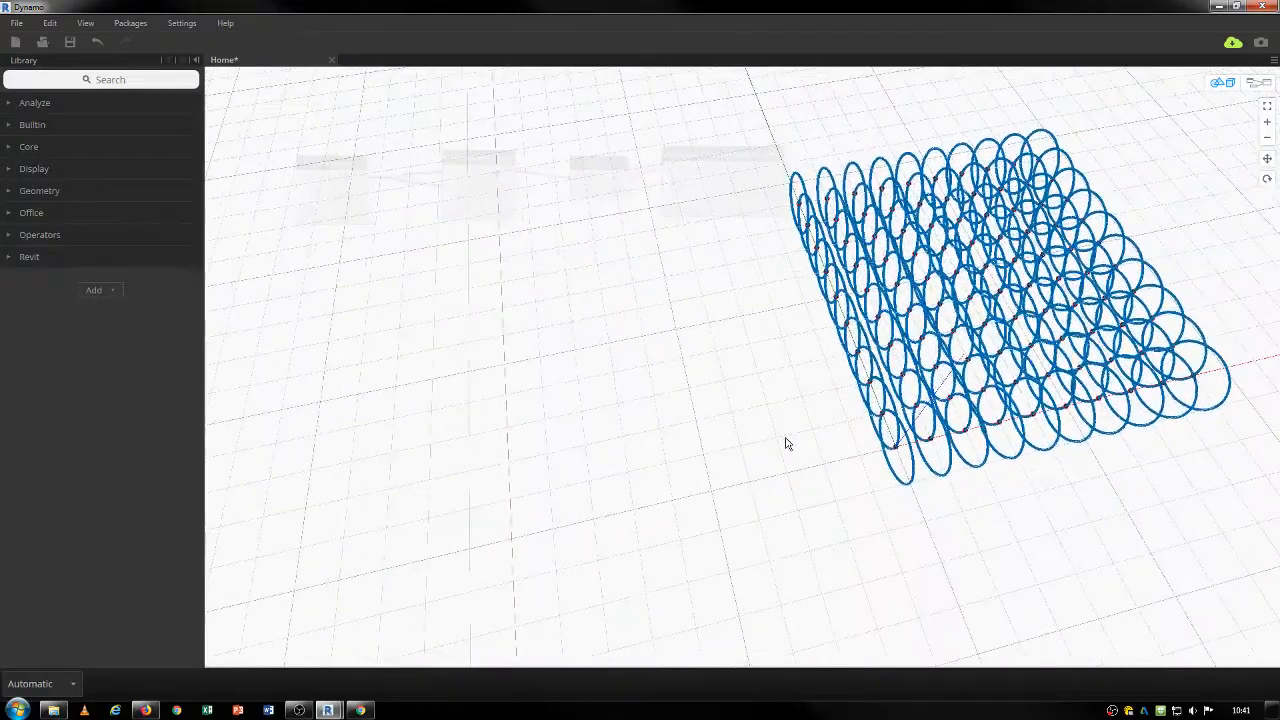
{"action": "key", "text": "ctrl+b"}
{"action": "right_click", "coordinate": [614, 323]}
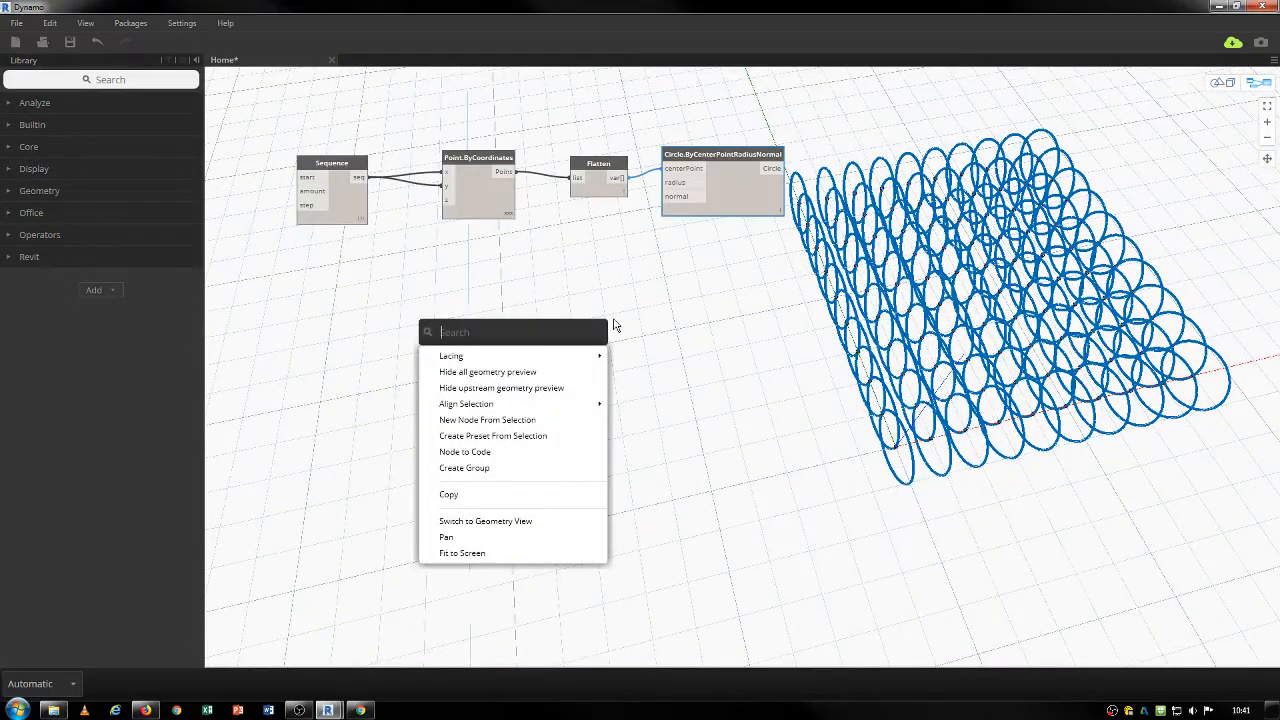
{"action": "type", "text": "z"}
{"action": "left_click", "coordinate": [481, 360]}
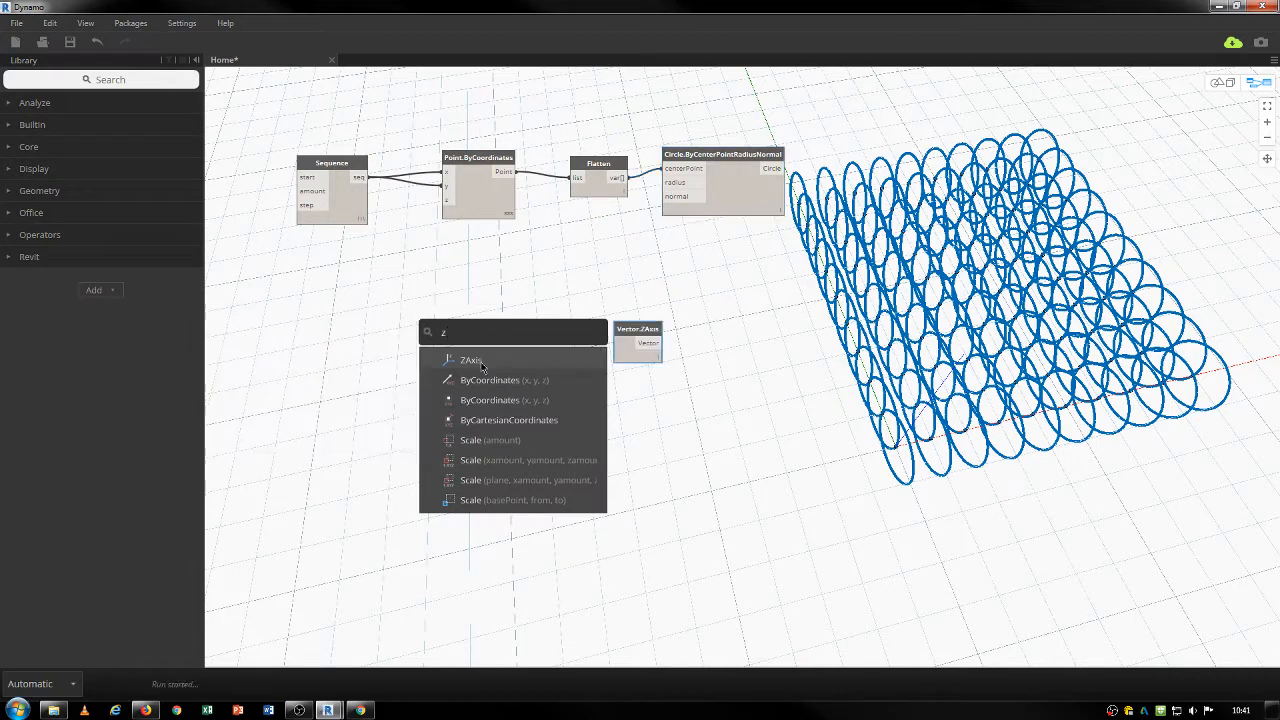
{"action": "left_click_drag", "start_coordinate": [650, 343], "coordinate": [665, 196]}
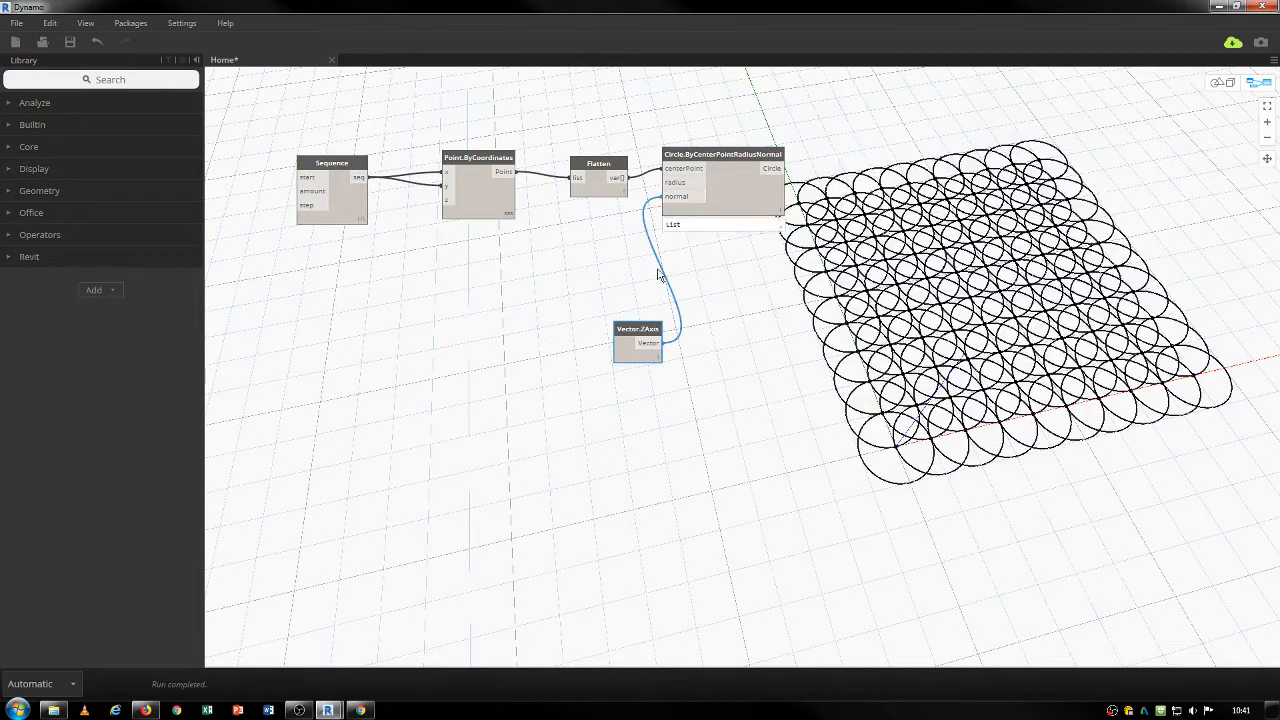
Rearrange the Vector.ZAxis and circle nodes, leaving space below the Flatten node for another input node
{"action": "left_click_drag", "start_coordinate": [641, 336], "coordinate": [593, 238]}
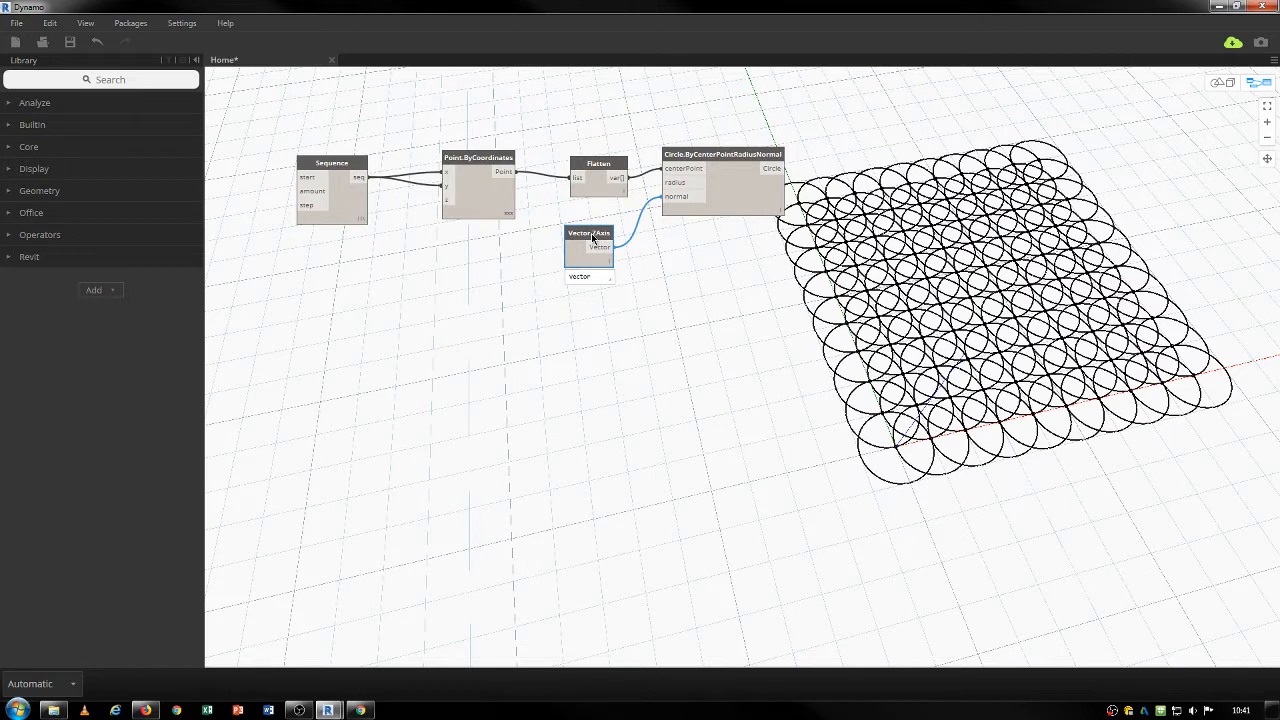
{"action": "left_click_drag", "start_coordinate": [593, 238], "coordinate": [594, 240]}
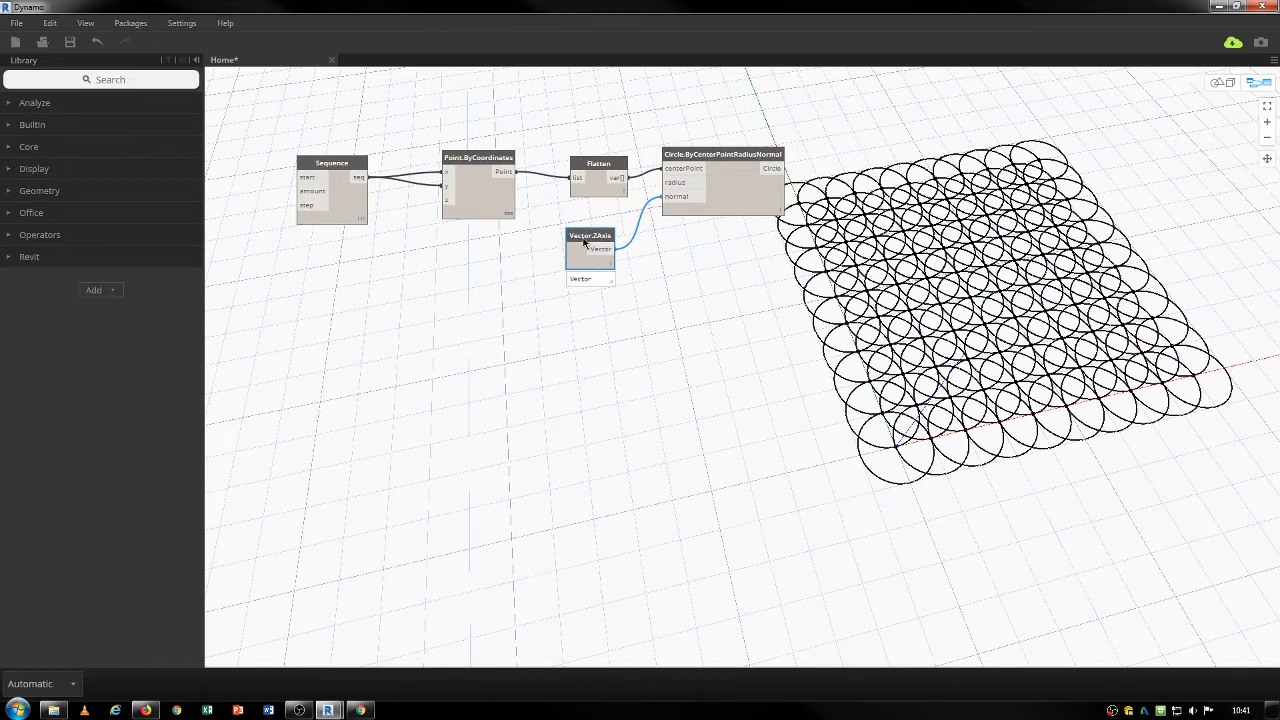
{"action": "left_click_drag", "start_coordinate": [585, 243], "coordinate": [590, 302]}
{"action": "left_click_drag", "start_coordinate": [706, 157], "coordinate": [736, 215]}
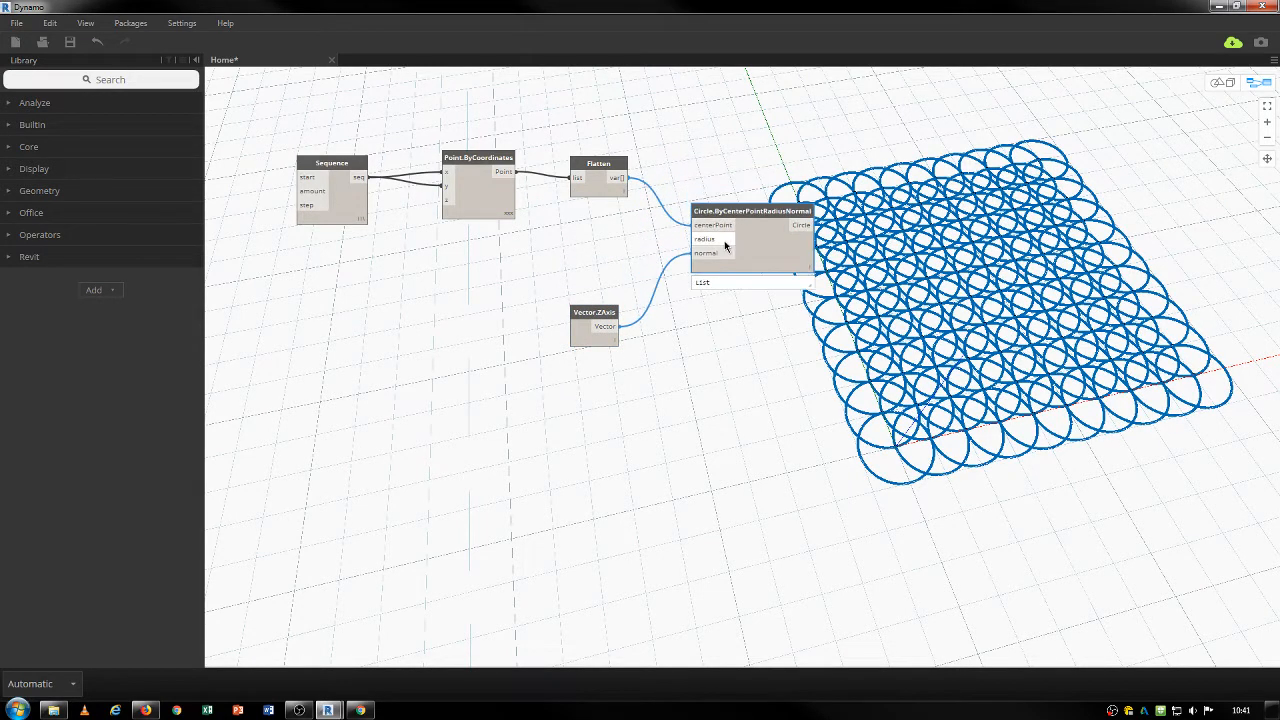
Add a Number node with the value 0.4 and connect it to the radius input of the circle node
{"action": "right_click", "coordinate": [519, 282]}
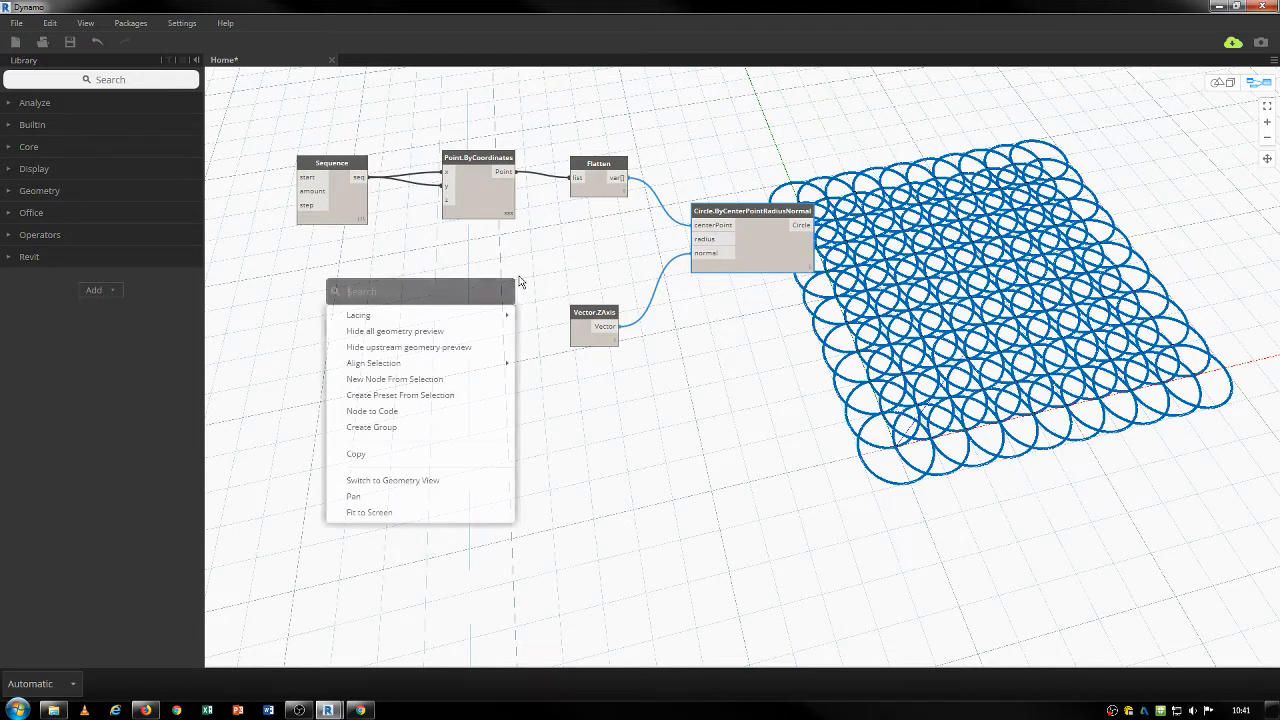
{"action": "type", "text": "."}
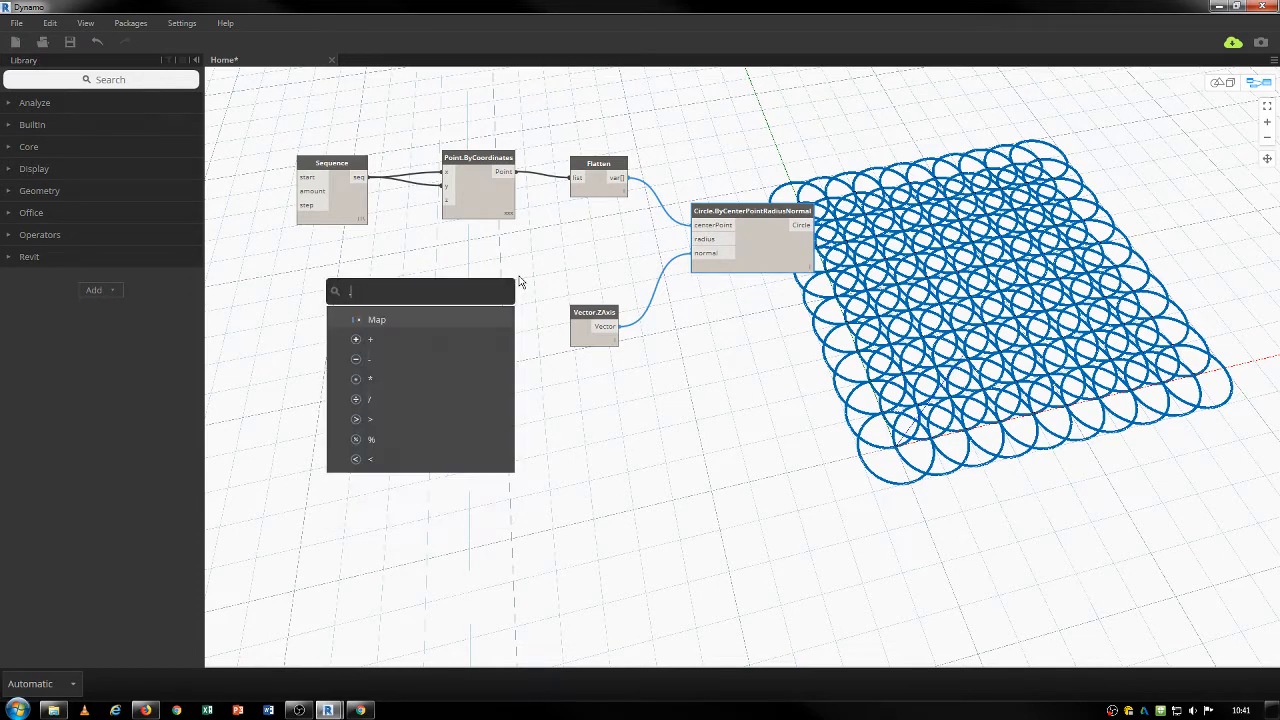
{"action": "key", "text": "BackSpace"}
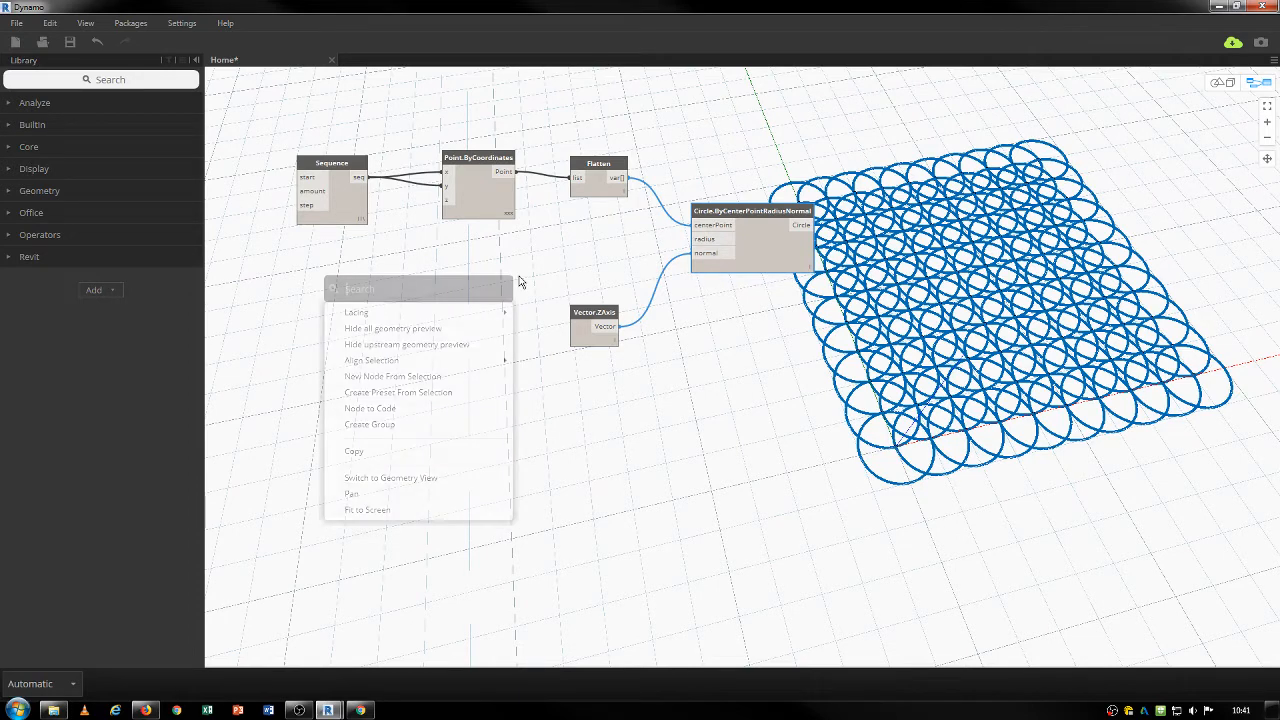
{"action": "type", "text": "number"}
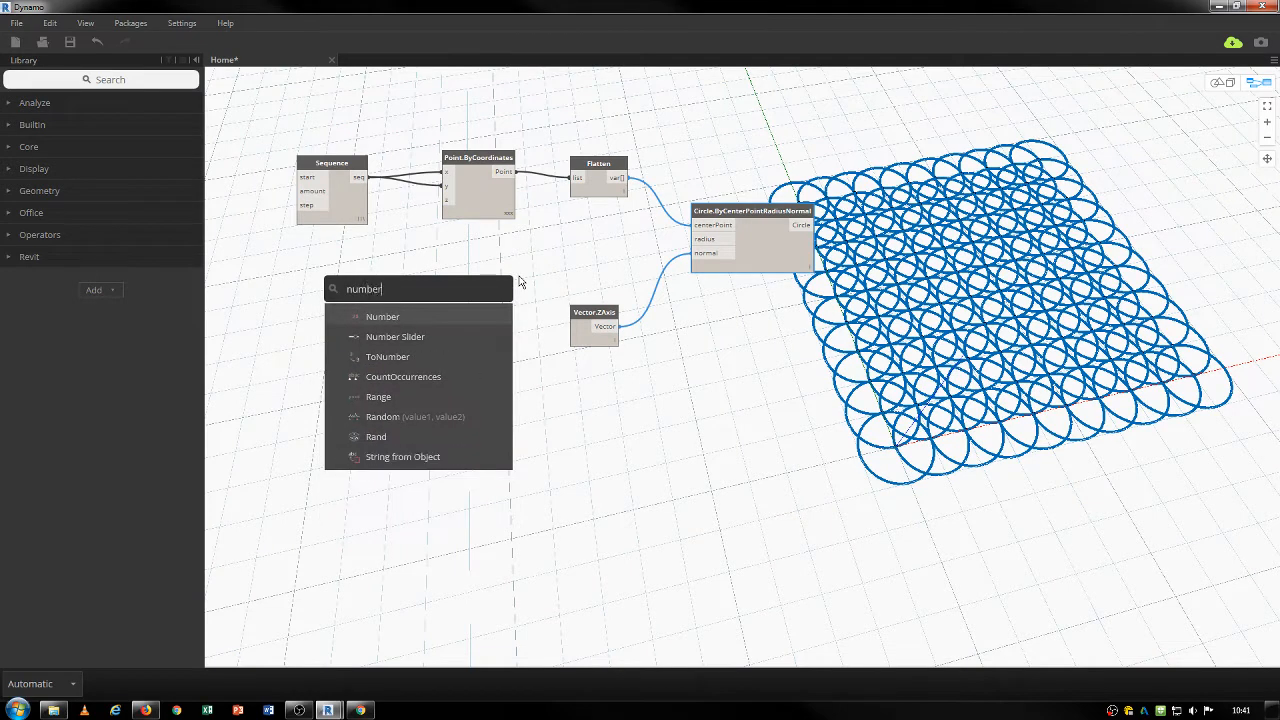
{"action": "left_click", "coordinate": [452, 319]}
{"action": "left_click", "coordinate": [533, 300]}
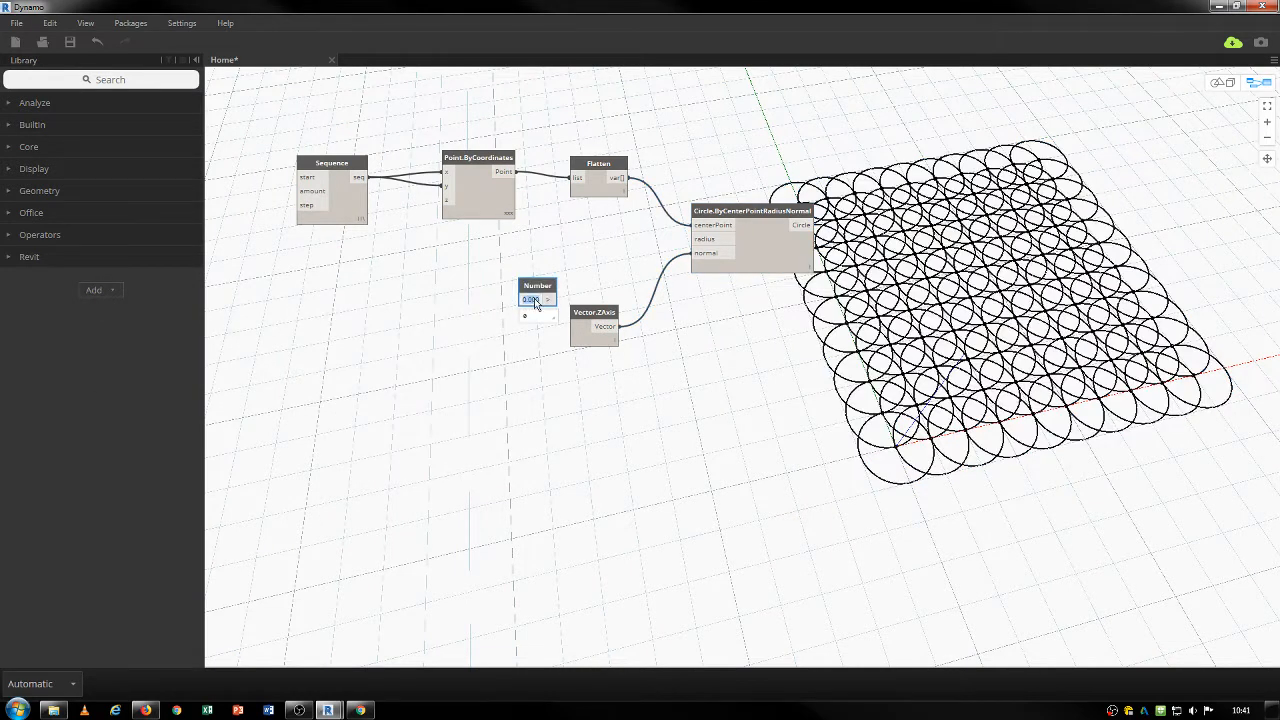
{"action": "type", "text": "0.4"}
{"action": "key", "text": "Return"}
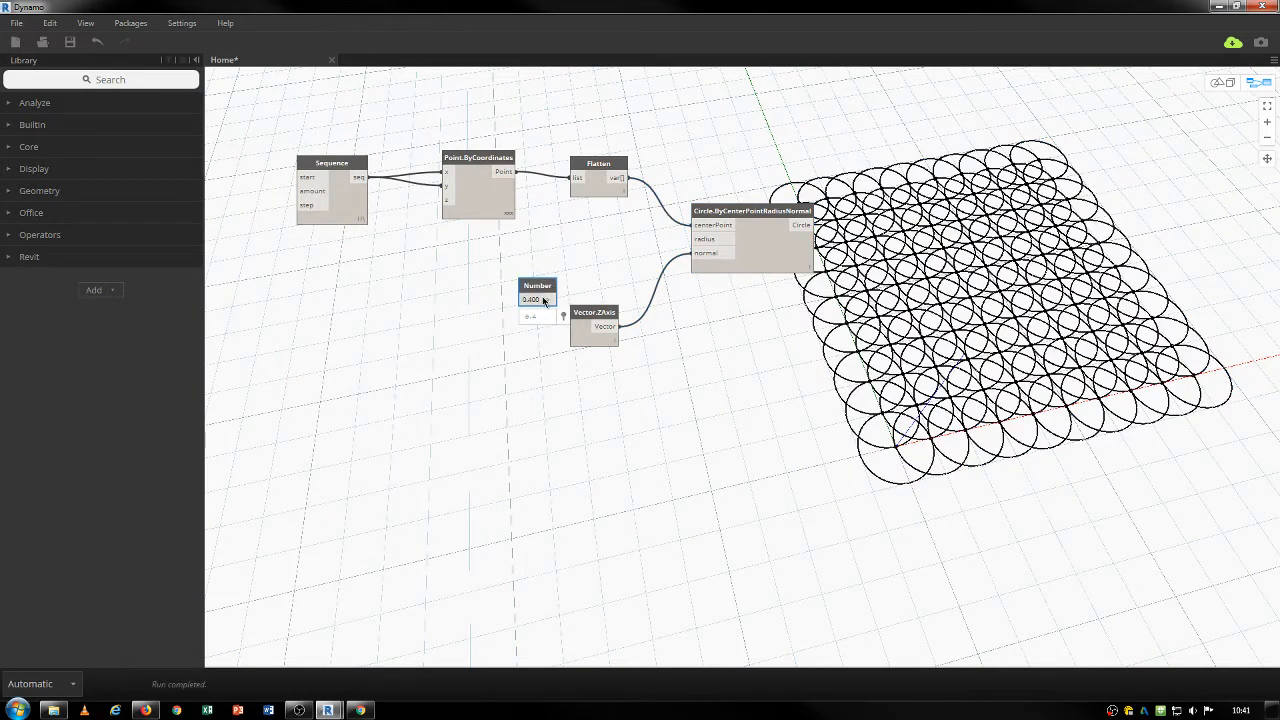
{"action": "left_click_drag", "start_coordinate": [675, 247], "coordinate": [693, 239]}
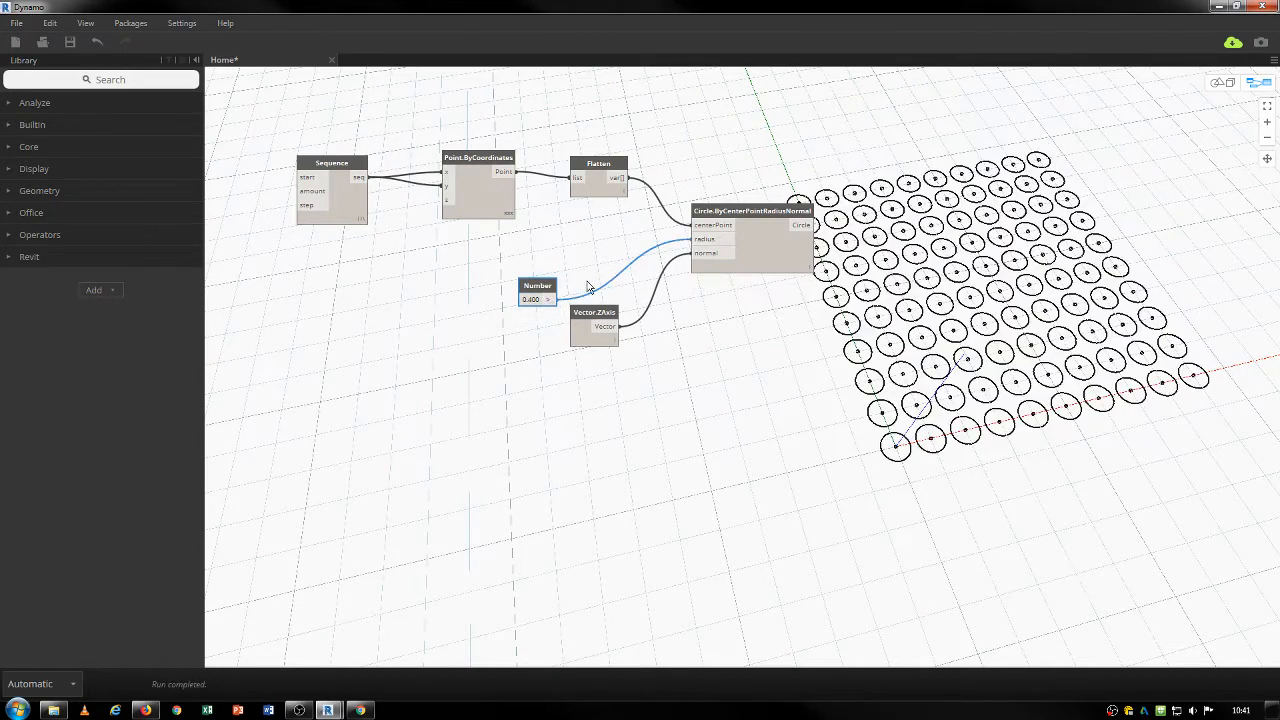
Stack the Number and Vector.ZAxis nodes beneath Flatten and align the circle node beside them
{"action": "left_click_drag", "start_coordinate": [548, 285], "coordinate": [601, 234]}
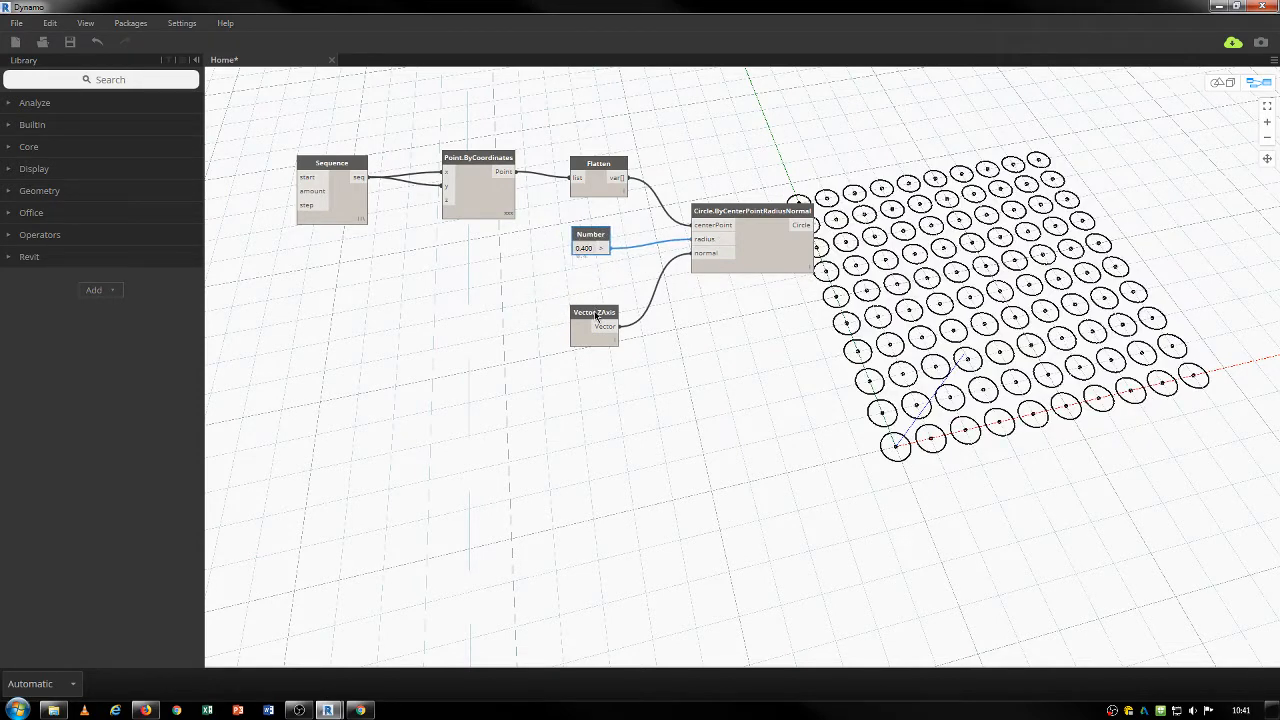
{"action": "left_click_drag", "start_coordinate": [597, 315], "coordinate": [597, 274]}
{"action": "left_click_drag", "start_coordinate": [734, 214], "coordinate": [729, 205]}
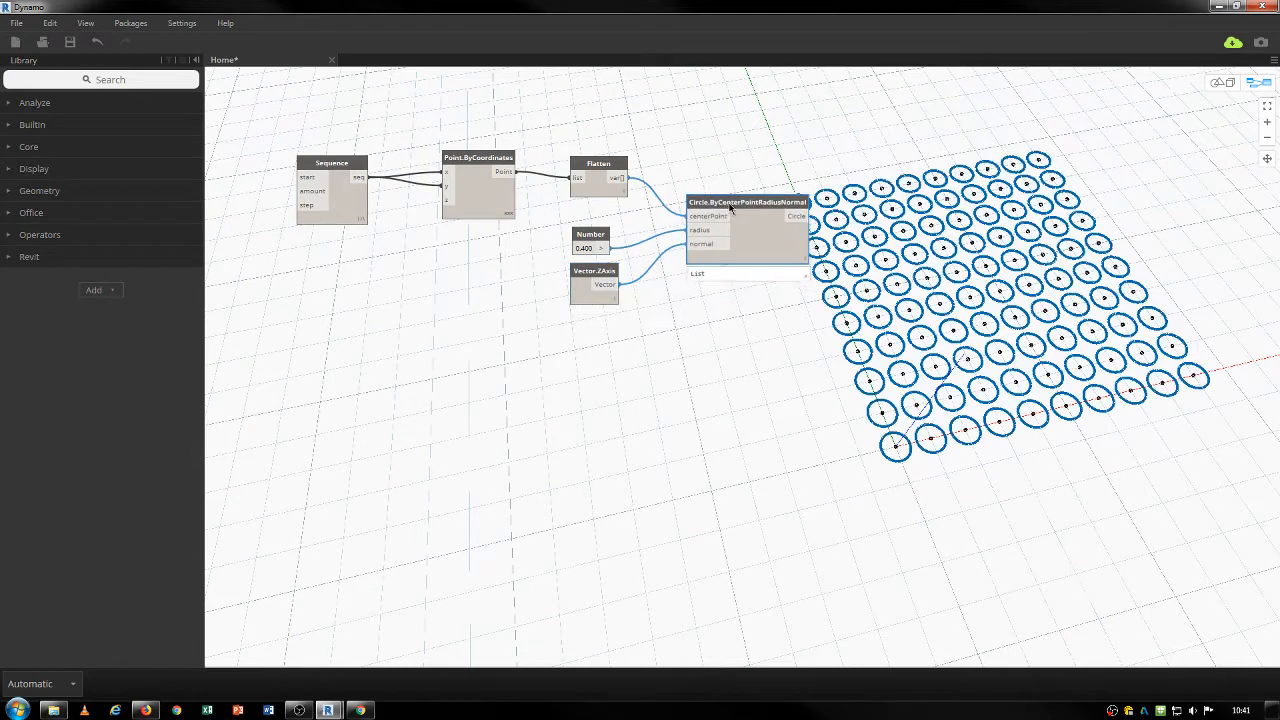
Add a Polygon.RegularPolygon node after the circle node and connect the Circle output to its circle input
{"action": "right_click", "coordinate": [703, 376]}
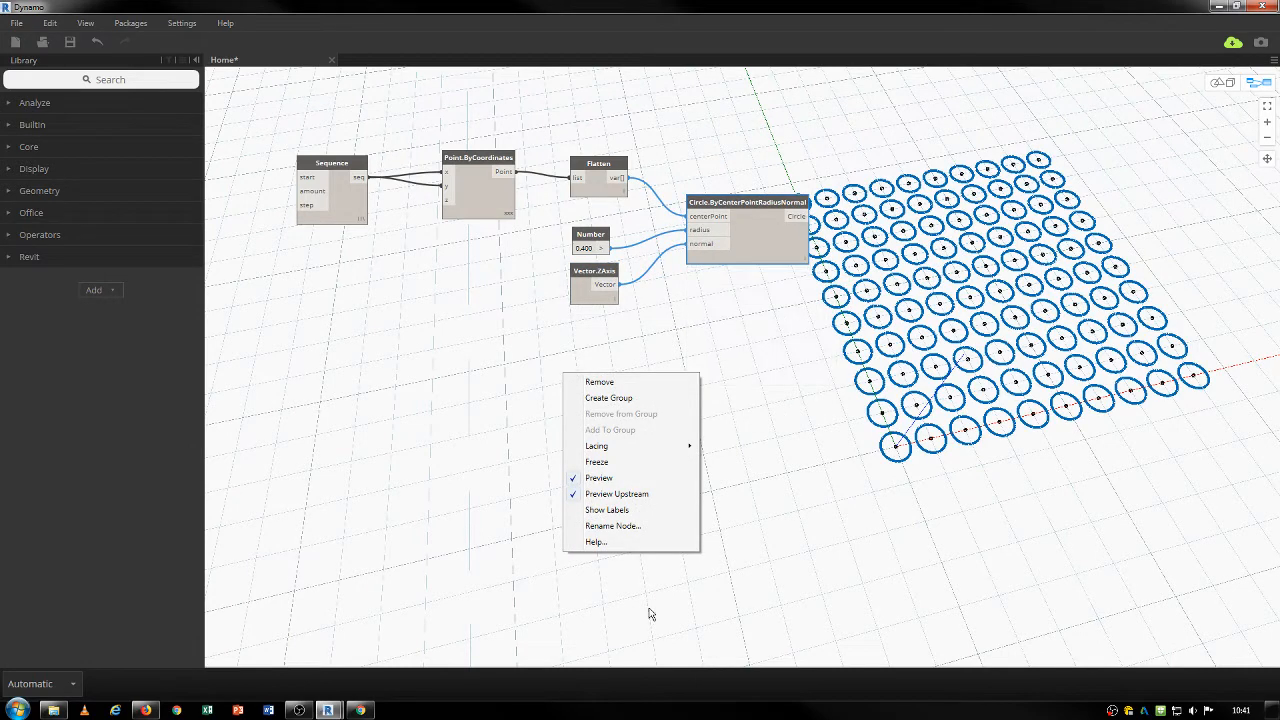
{"action": "right_click", "coordinate": [777, 520]}
{"action": "type", "text": "polygon"}
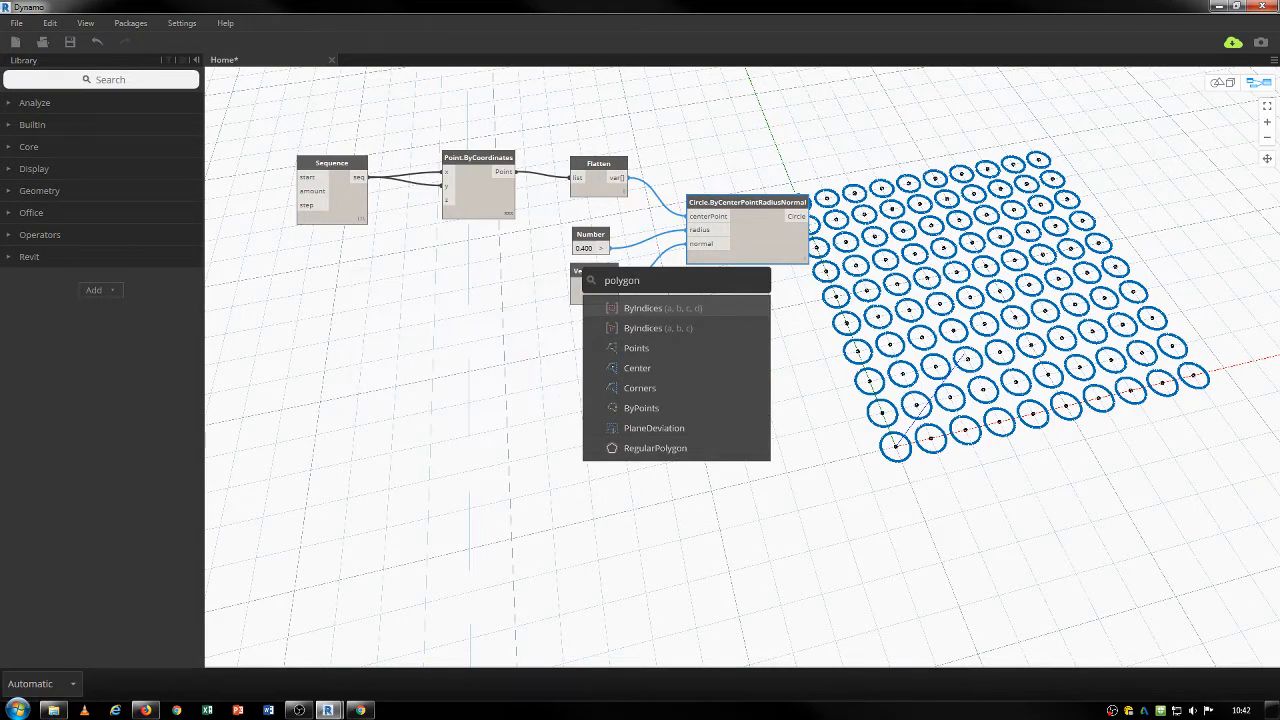
{"action": "left_click", "coordinate": [648, 450]}
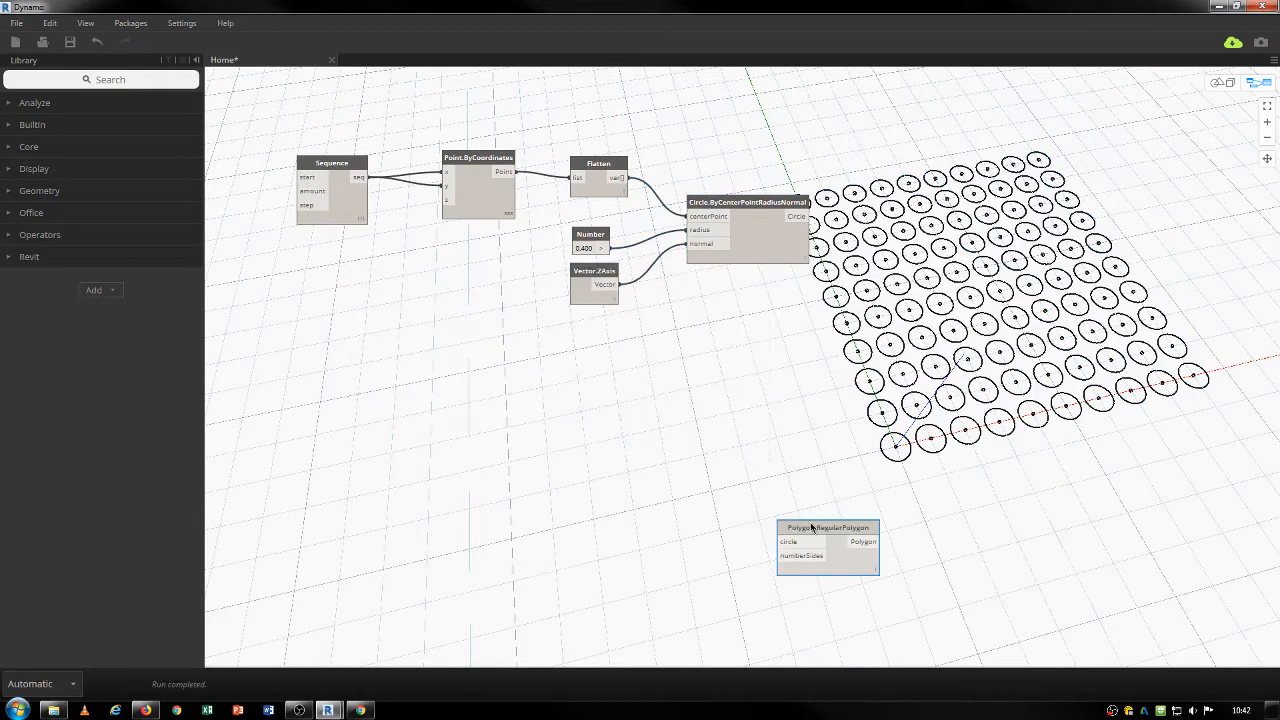
{"action": "left_click_drag", "start_coordinate": [812, 528], "coordinate": [875, 208]}
Add a Number node with the value 4 and connect it to the numberSides input of the Polygon.RegularPolygon node
{"action": "right_click", "coordinate": [750, 338]}
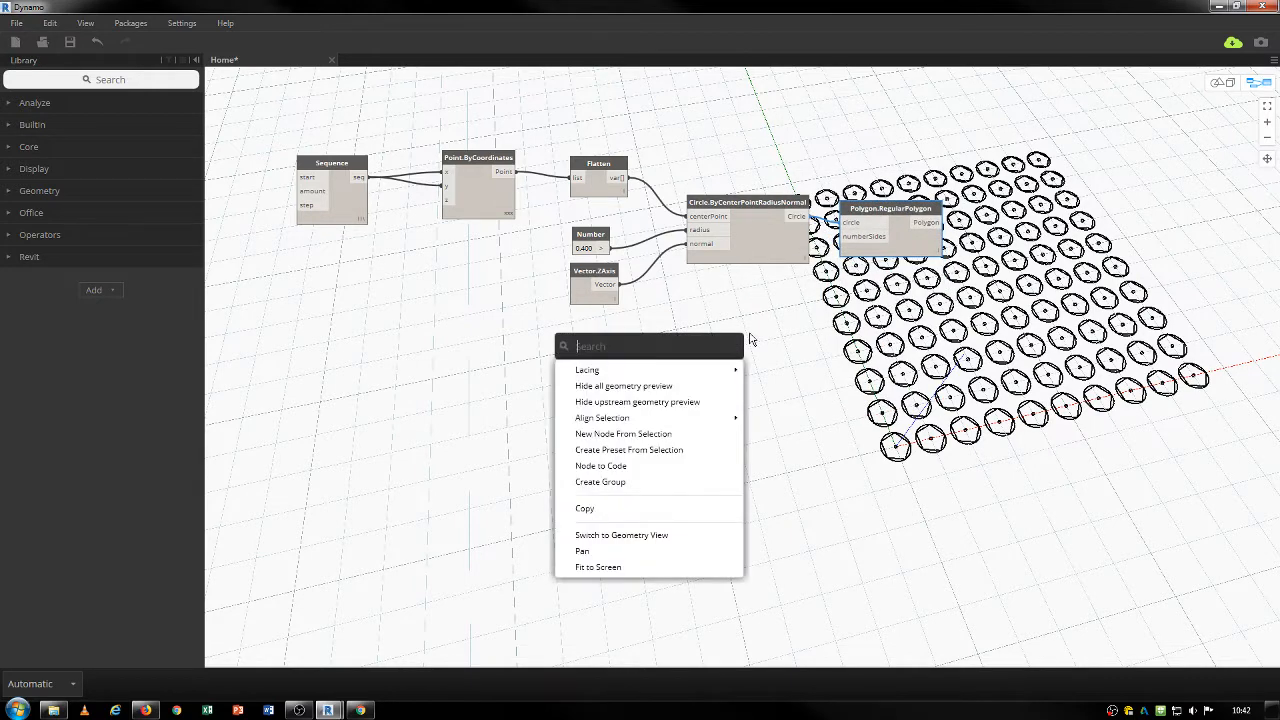
{"action": "type", "text": "number"}
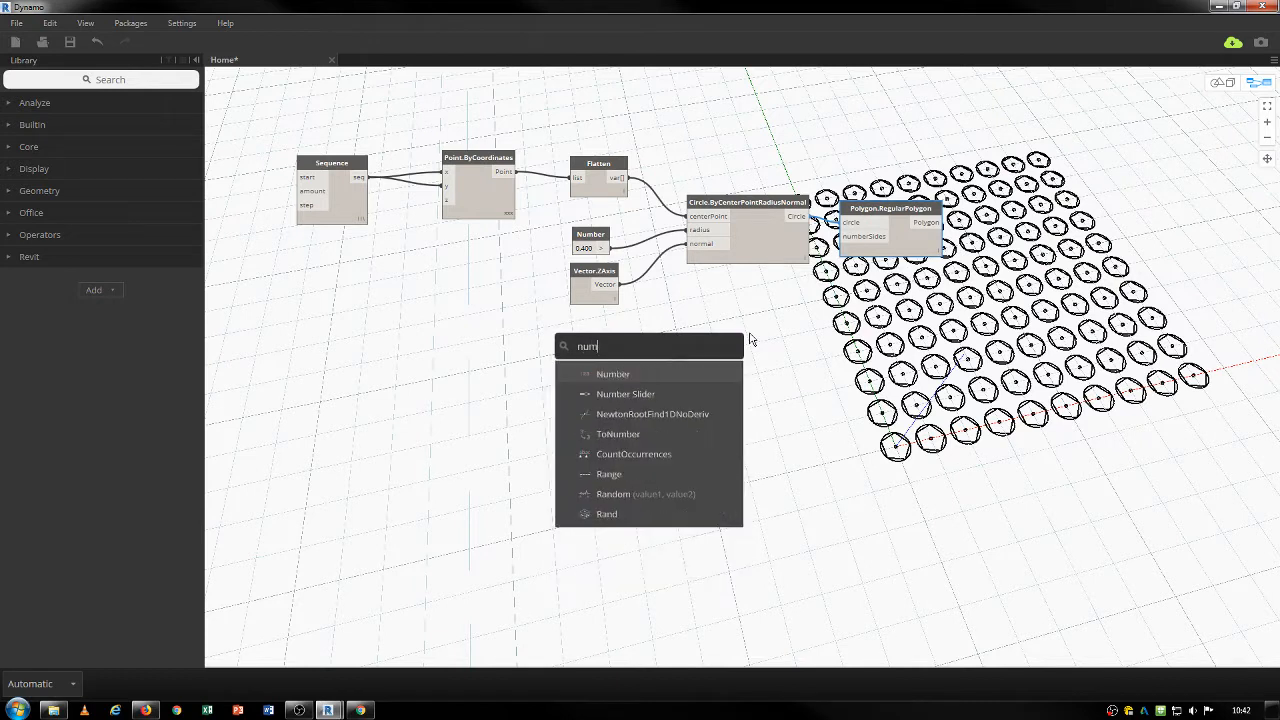
{"action": "key", "text": "Return"}
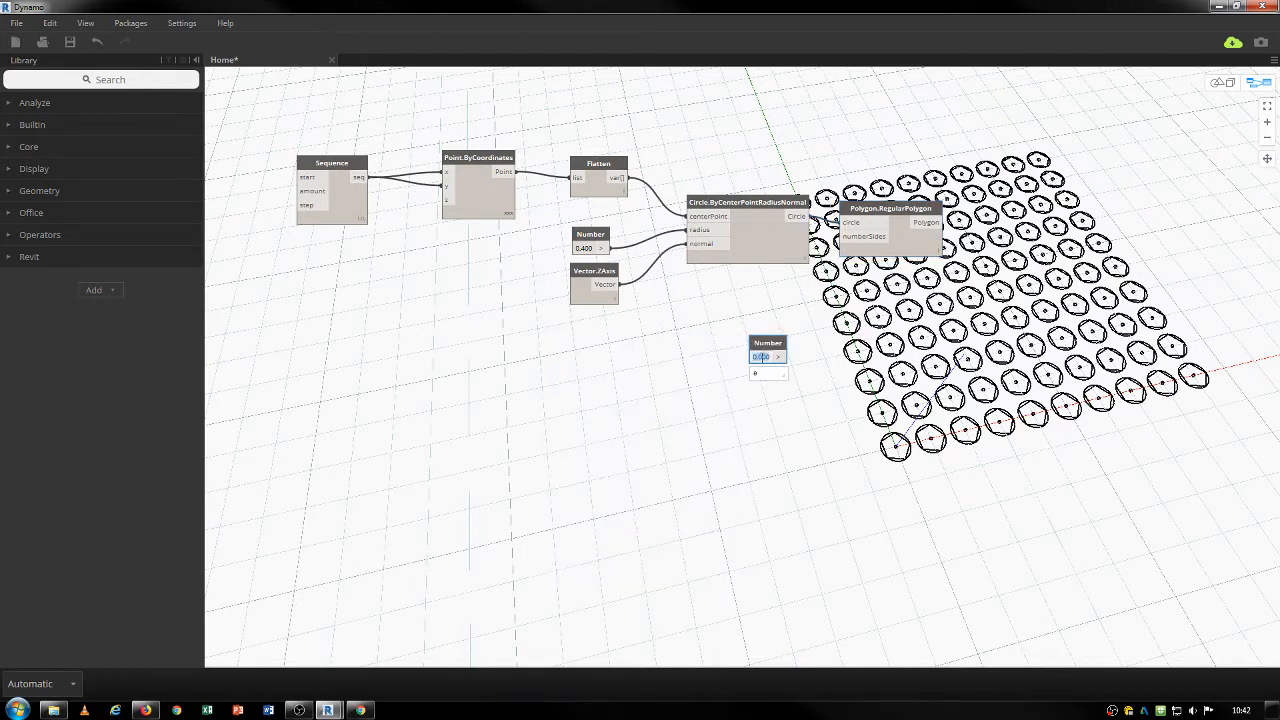
{"action": "type", "text": "4"}
{"action": "key", "text": "Return"}
{"action": "left_click_drag", "start_coordinate": [787, 357], "coordinate": [842, 236]}
Turn off the geometry preview of the Circle.ByCenterPointRadiusNormal node
{"action": "scroll", "coordinate": [940, 345], "scroll_direction": "up", "scroll_amount": 4}
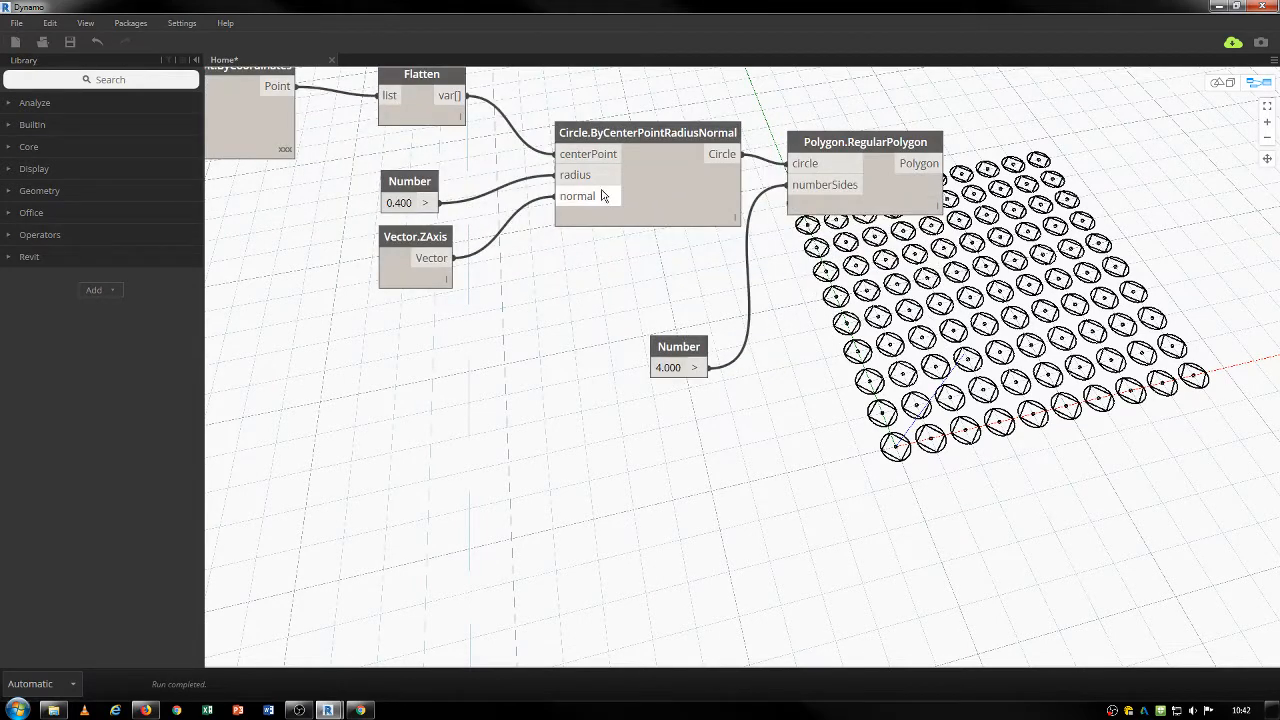
{"action": "left_click", "coordinate": [621, 140]}
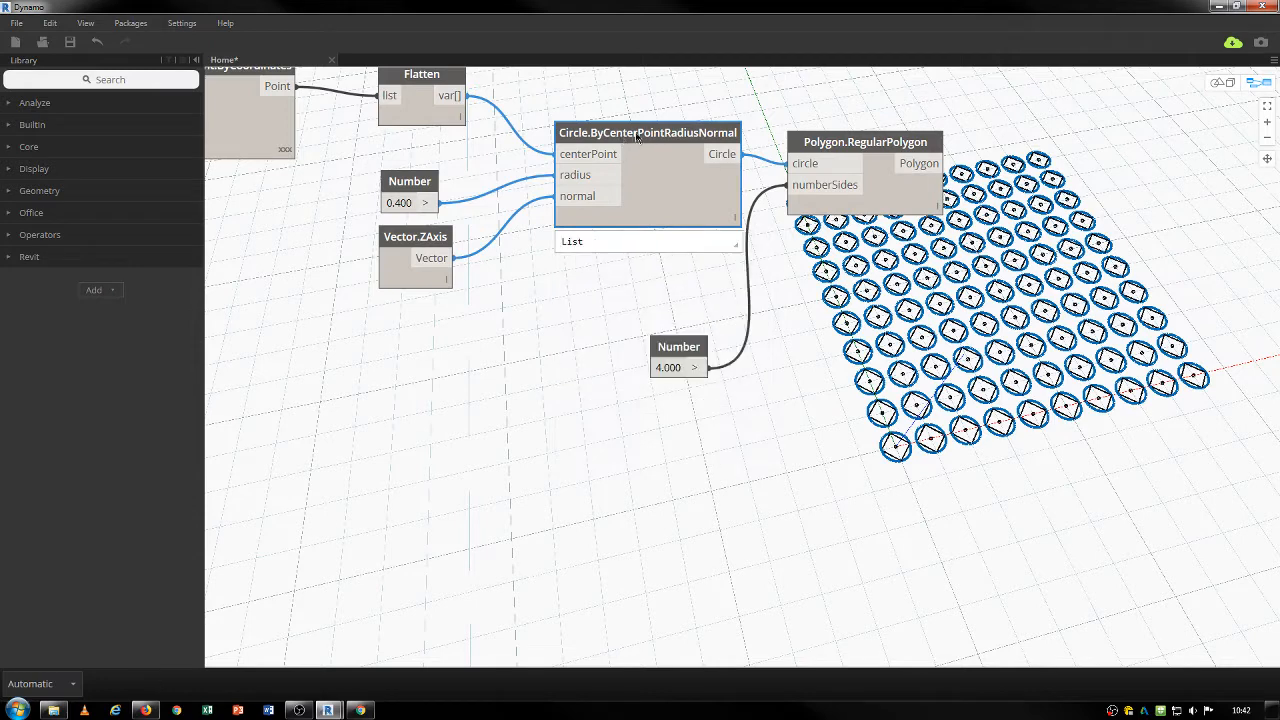
{"action": "right_click", "coordinate": [637, 138]}
{"action": "left_click", "coordinate": [533, 240]}
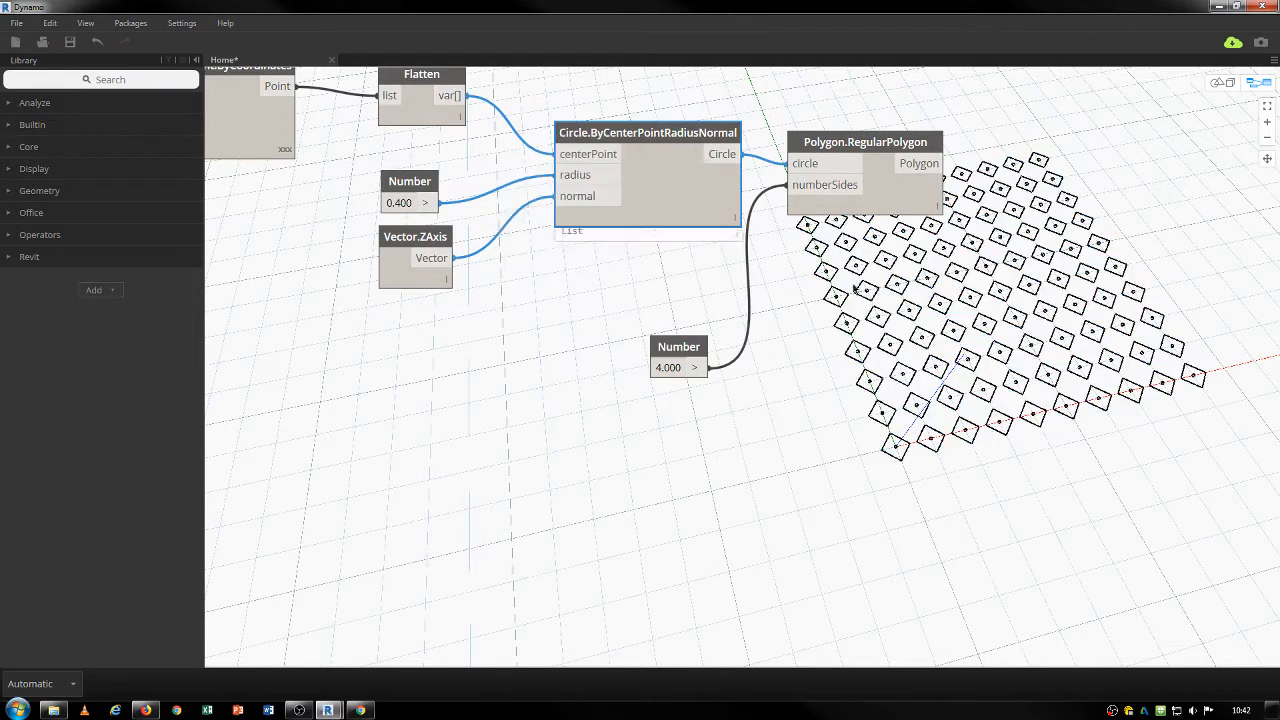
Set the Number node feeding the circle radius to 1
{"action": "double_click", "coordinate": [400, 202]}
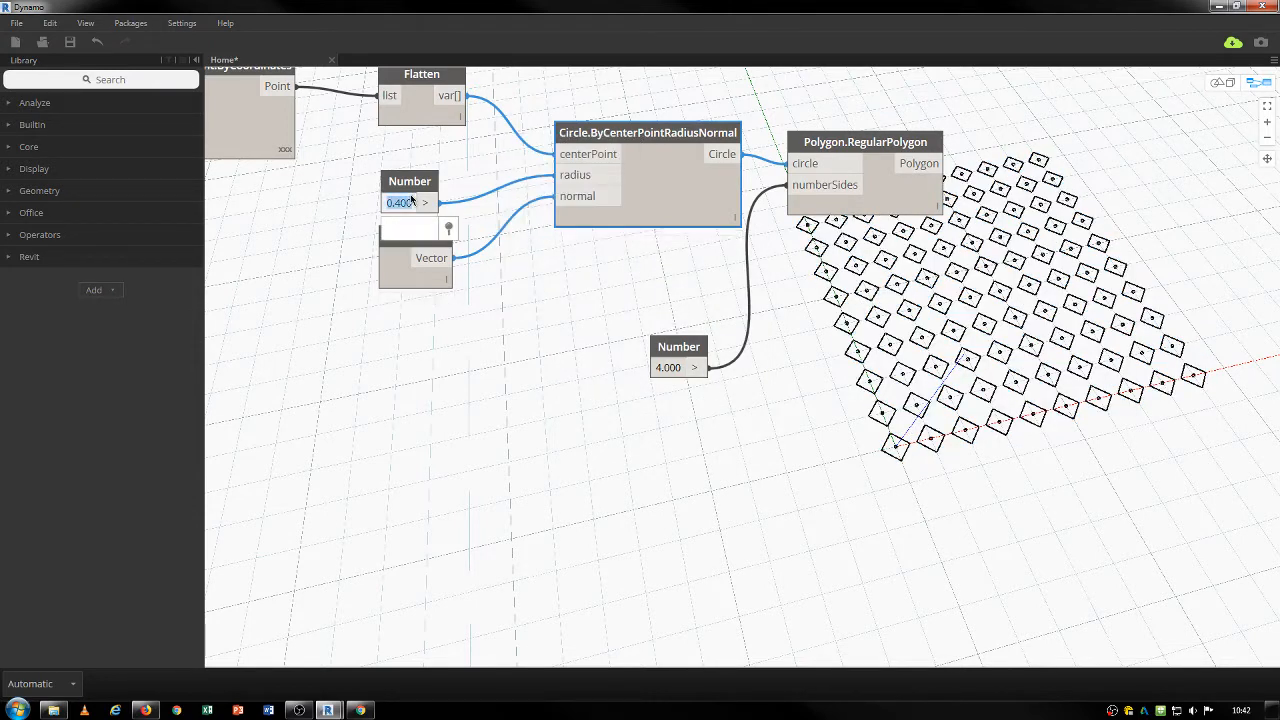
{"action": "type", "text": "1"}
{"action": "key", "text": "Return"}
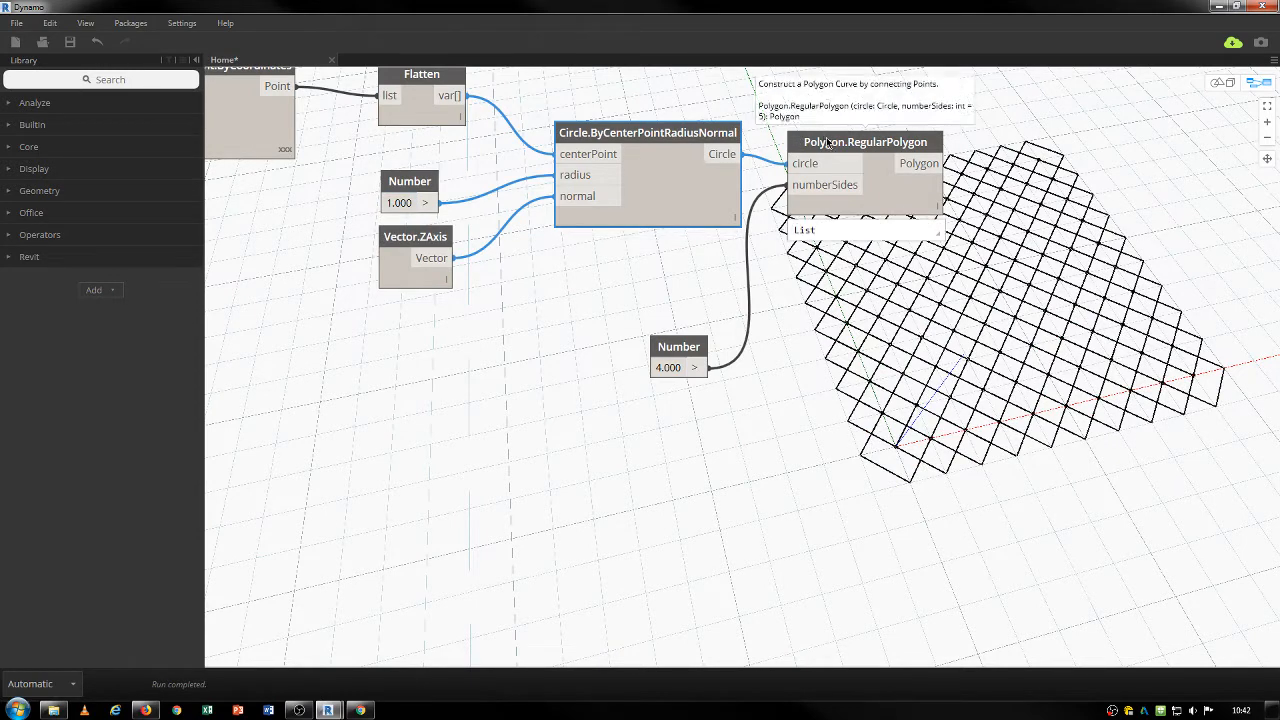
Tidy the circle and polygon nodes and move the number-of-sides node up beneath the circle node
{"action": "left_click_drag", "start_coordinate": [831, 141], "coordinate": [831, 133]}
{"action": "left_click_drag", "start_coordinate": [664, 132], "coordinate": [668, 118]}
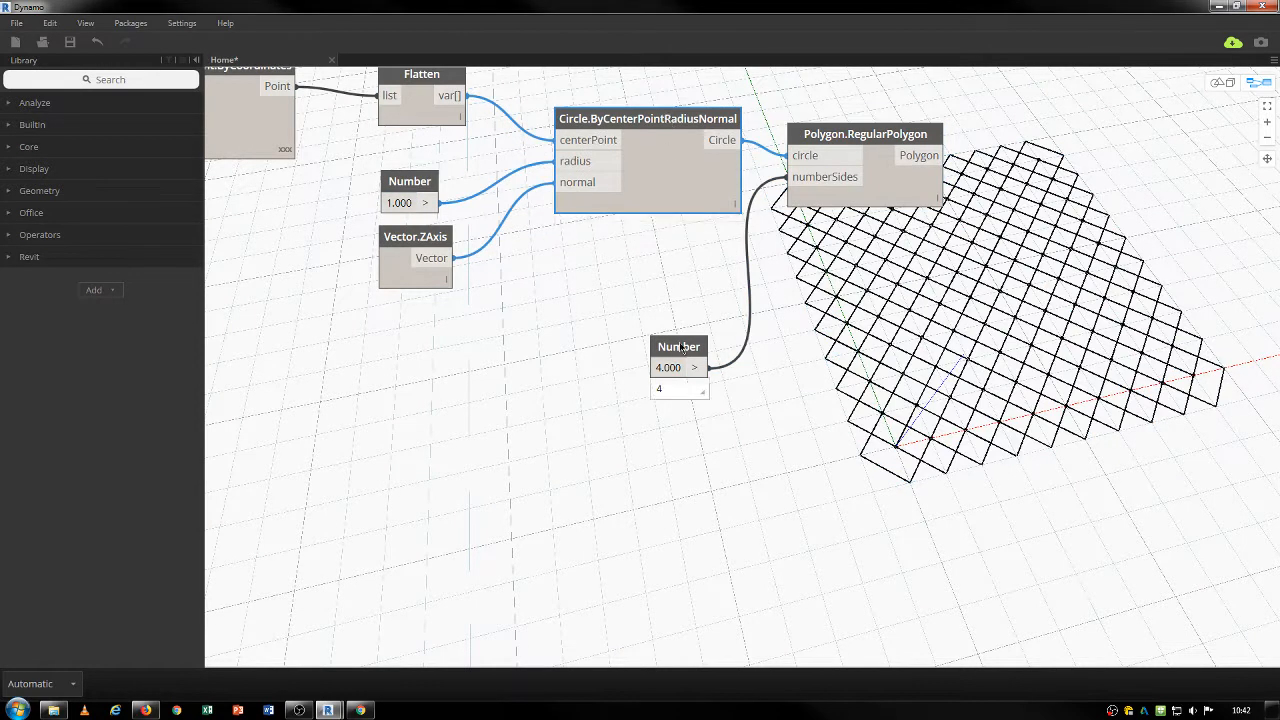
{"action": "left_click_drag", "start_coordinate": [680, 346], "coordinate": [683, 255]}
{"action": "left_click", "coordinate": [842, 136]}
{"action": "left_click_drag", "start_coordinate": [842, 136], "coordinate": [855, 132]}
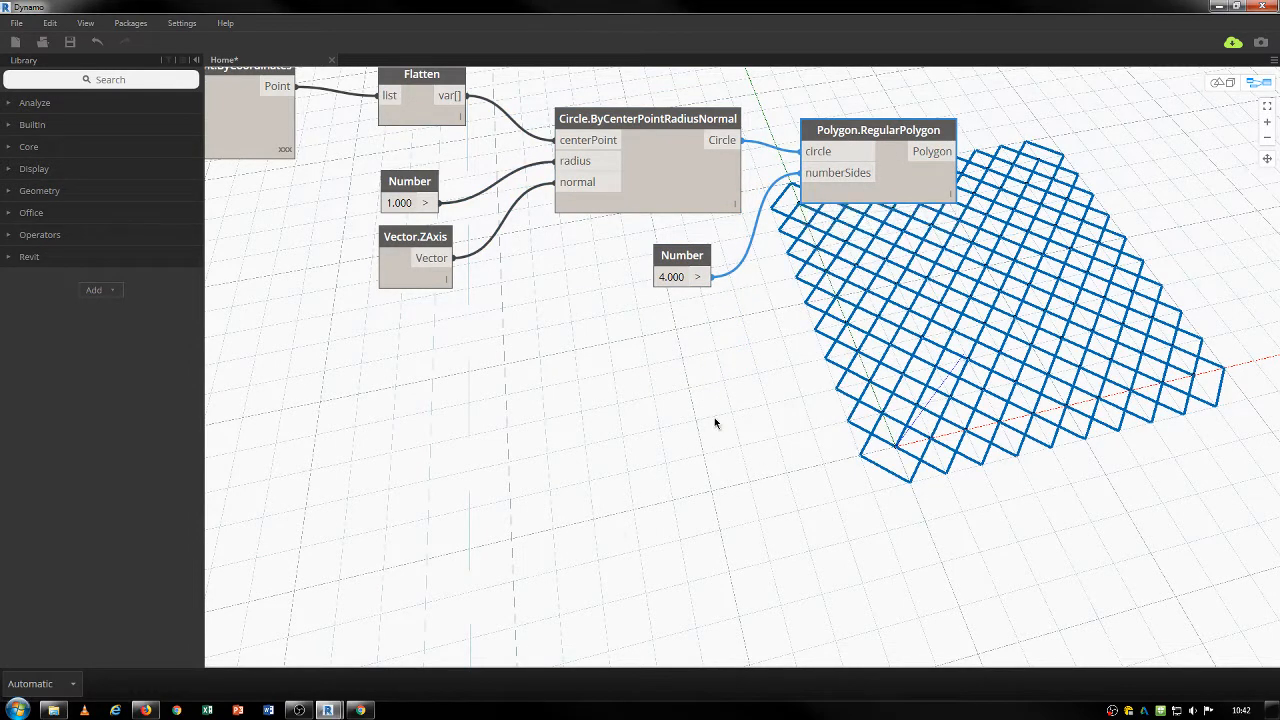
Add a Surface.ByPatch node after the polygon node and connect the Polygon output to its closedCurve input
{"action": "middle_click_drag", "start_coordinate": [714, 418], "coordinate": [412, 476]}
{"action": "right_click", "coordinate": [771, 411]}
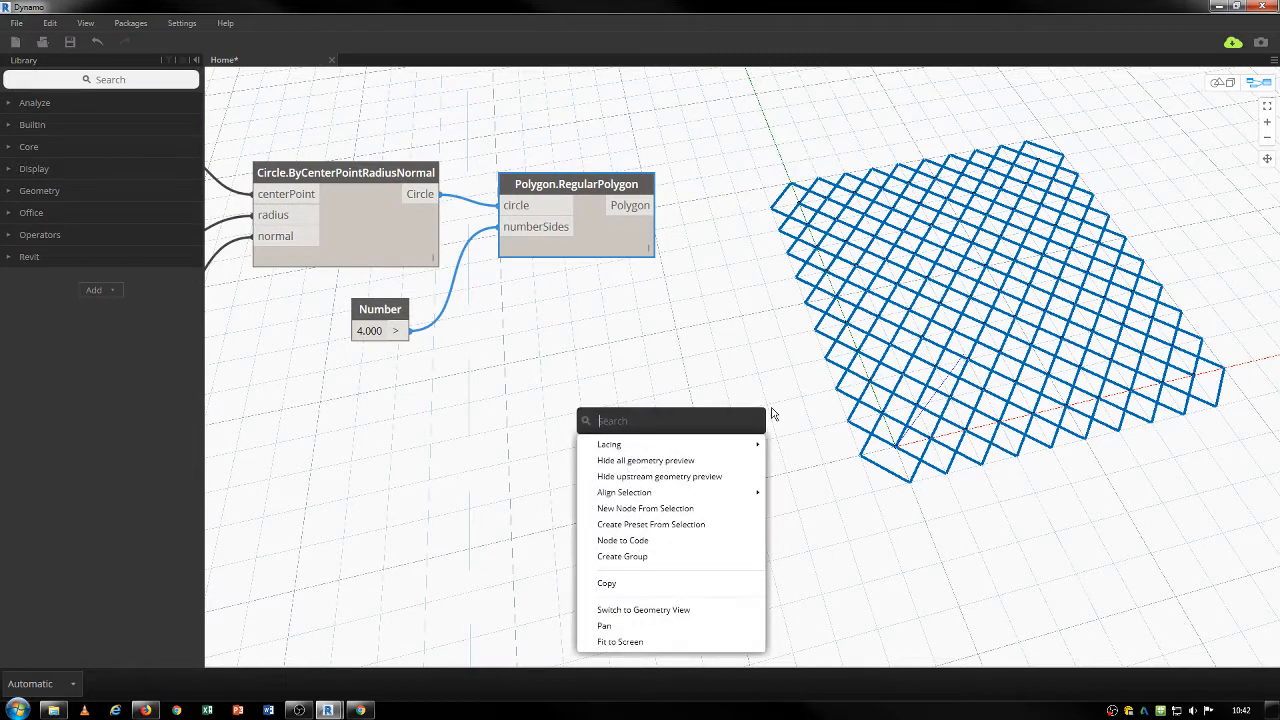
{"action": "type", "text": "surface"}
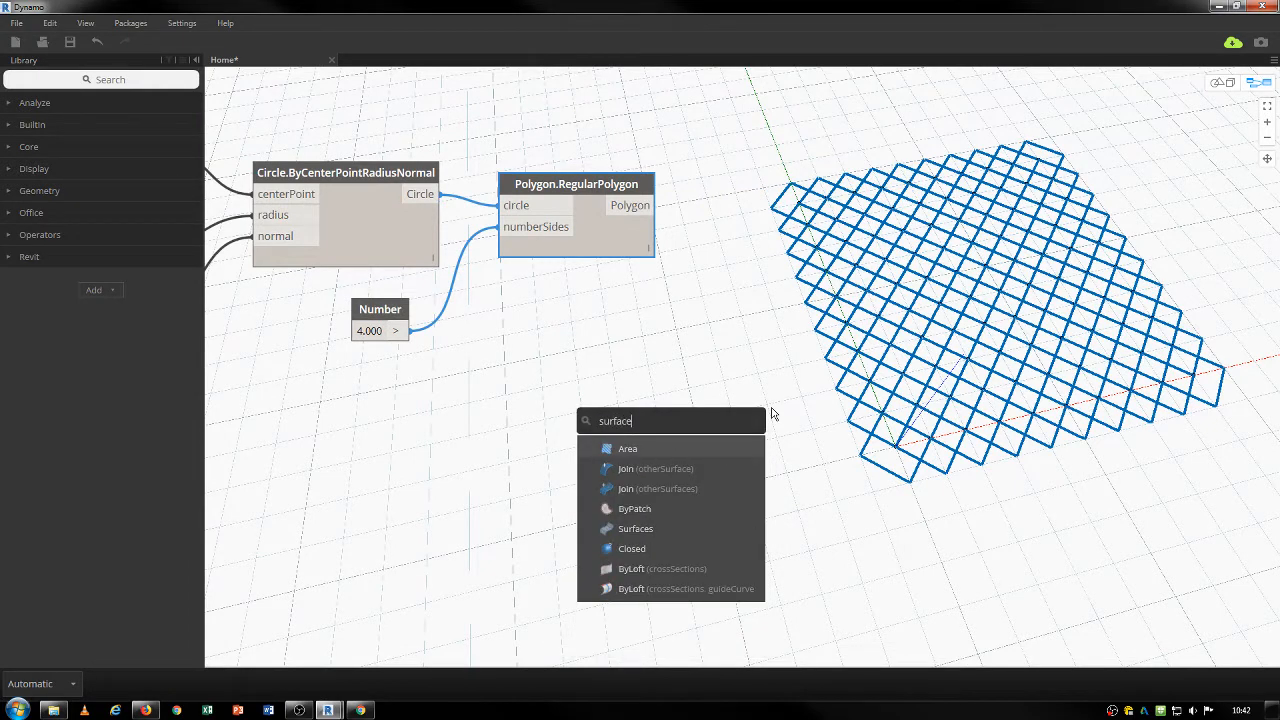
{"action": "left_click", "coordinate": [634, 508]}
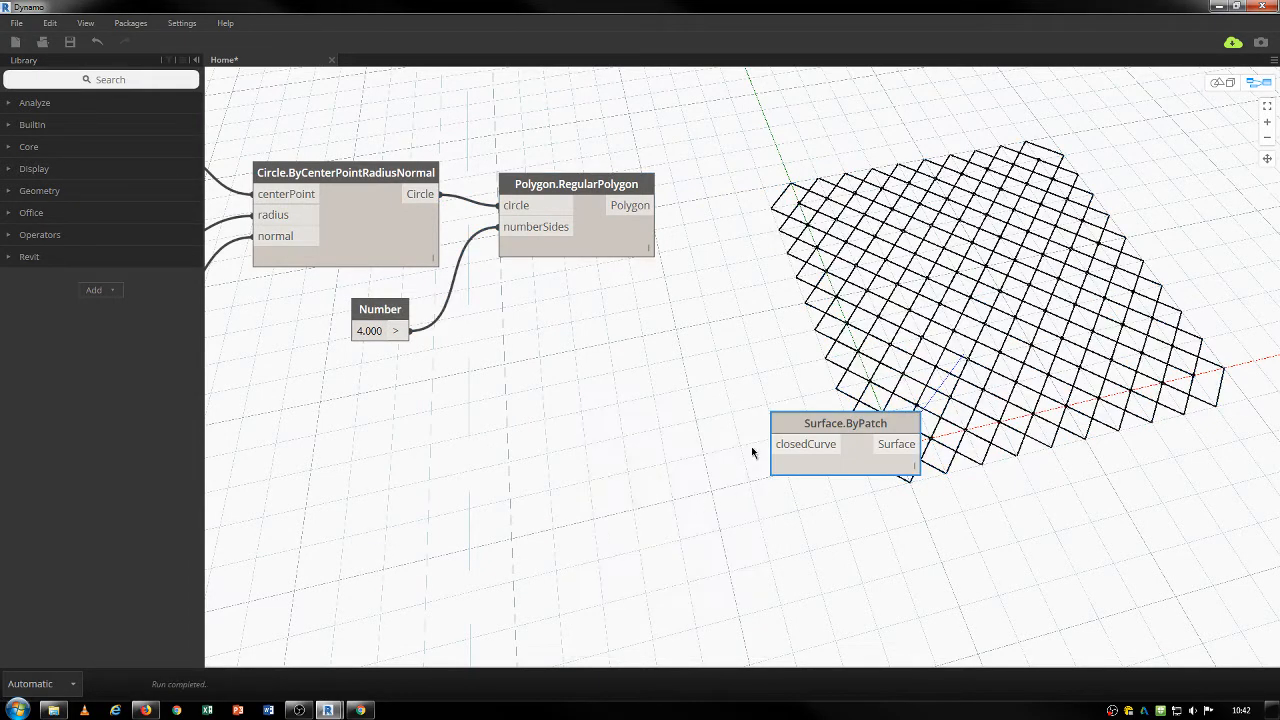
{"action": "left_click_drag", "start_coordinate": [786, 426], "coordinate": [766, 270]}
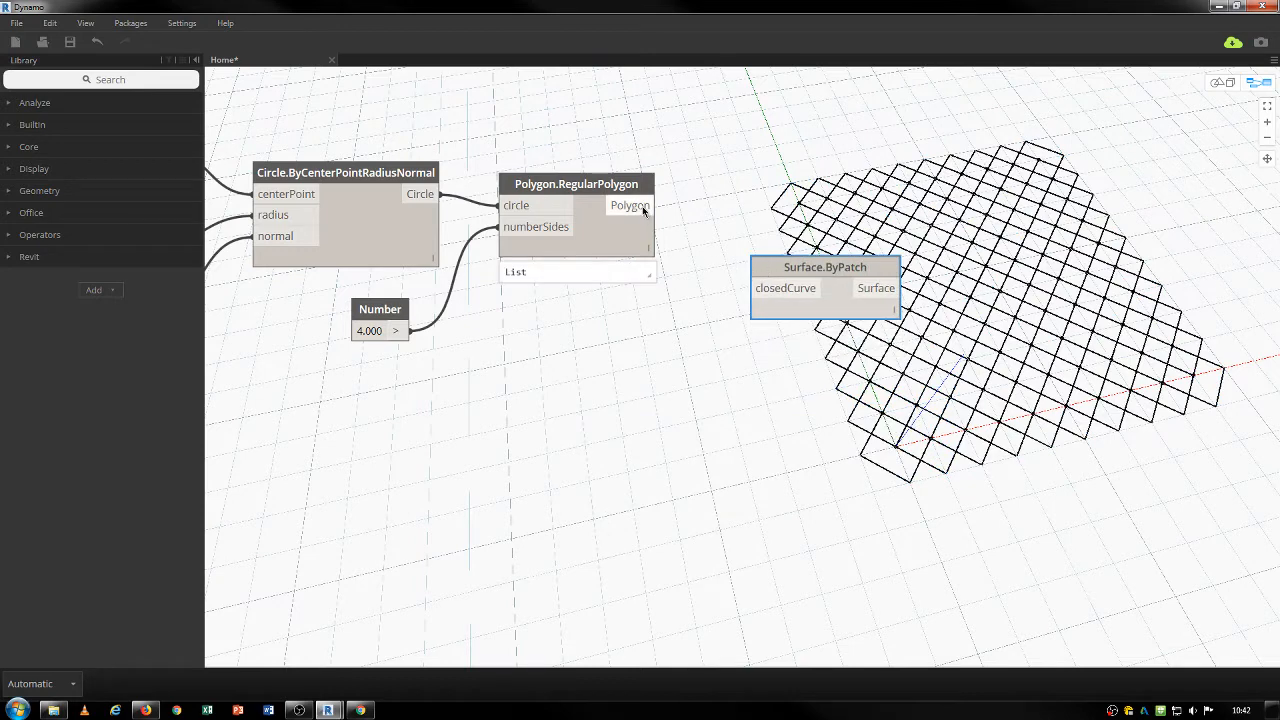
{"action": "left_click", "coordinate": [650, 205]}
{"action": "left_click", "coordinate": [754, 288]}
{"action": "left_click_drag", "start_coordinate": [799, 268], "coordinate": [772, 206]}
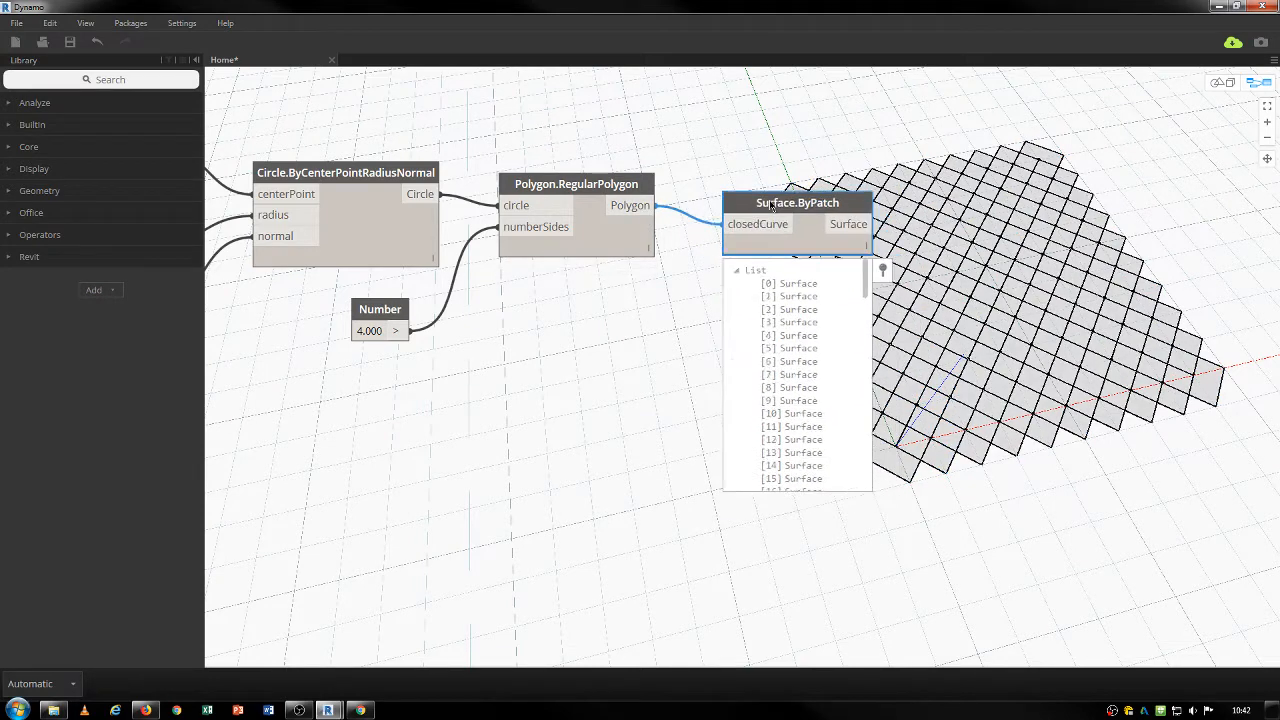
Add a Surface.Thicken (thickness) node beside Surface.ByPatch and connect the Surface output to its surface input
{"action": "right_click", "coordinate": [705, 411]}
{"action": "type", "text": "thicken"}
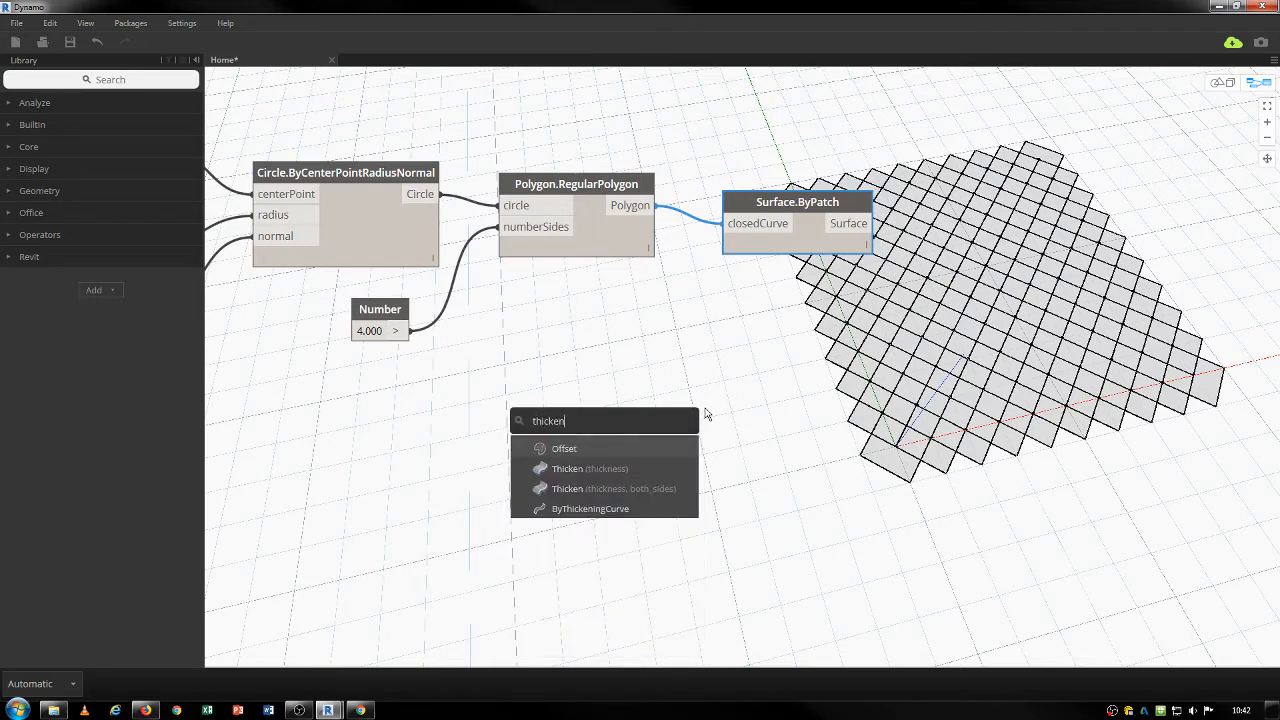
{"action": "left_click", "coordinate": [568, 470]}
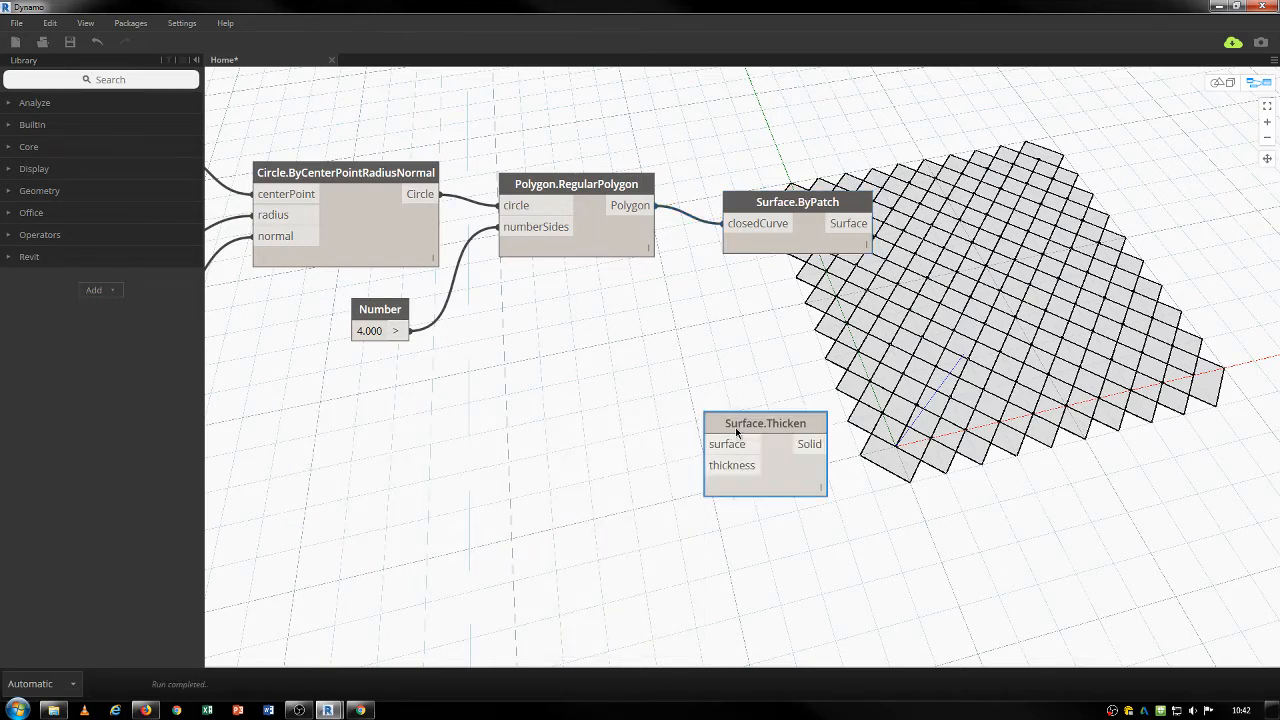
{"action": "left_click_drag", "start_coordinate": [735, 427], "coordinate": [952, 206]}
{"action": "left_click", "coordinate": [946, 209]}
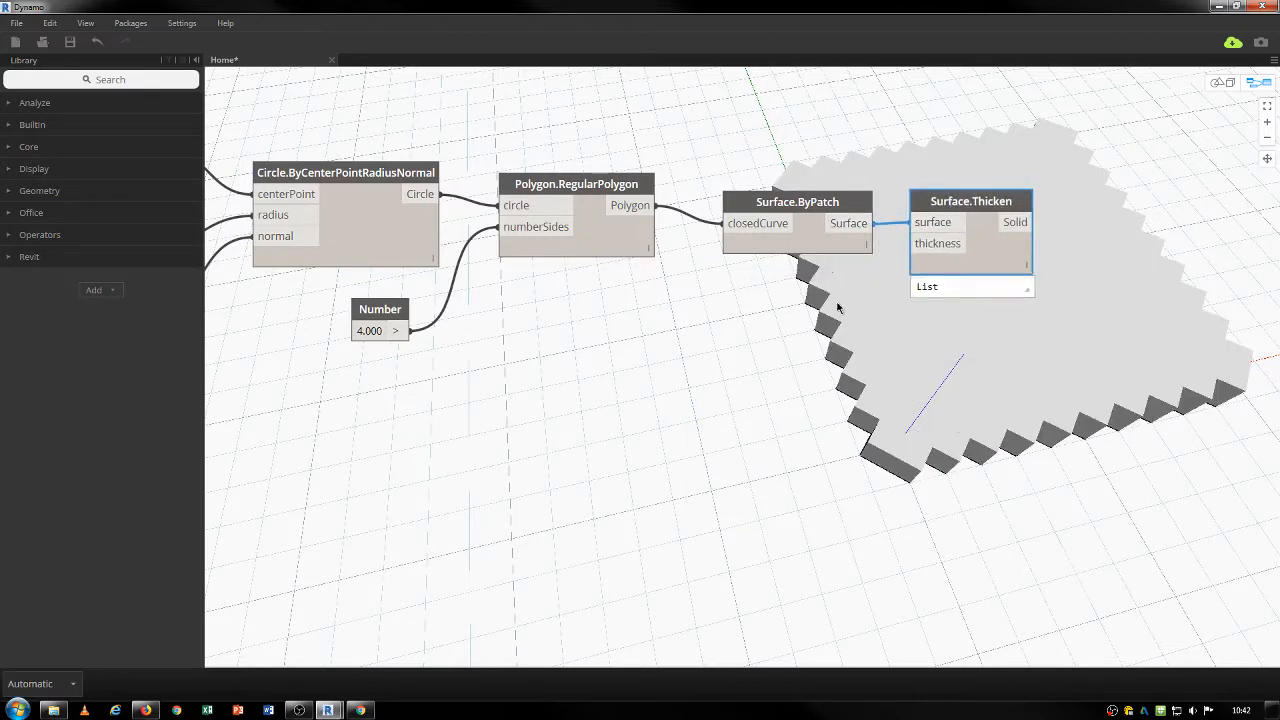
Add a Number node with the value 0.2, connect it to the thickness input of Surface.Thicken and place it beneath Surface.ByPatch
{"action": "right_click", "coordinate": [742, 368]}
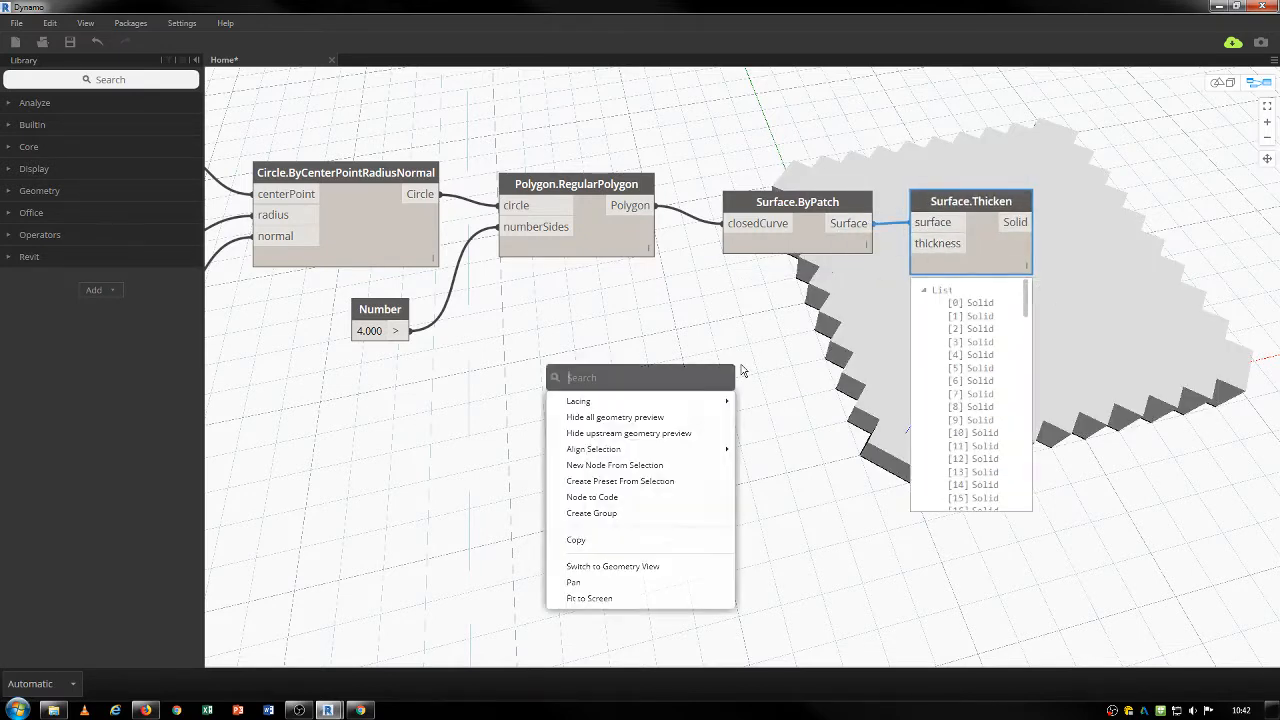
{"action": "type", "text": "Number"}
{"action": "key", "text": "Return"}
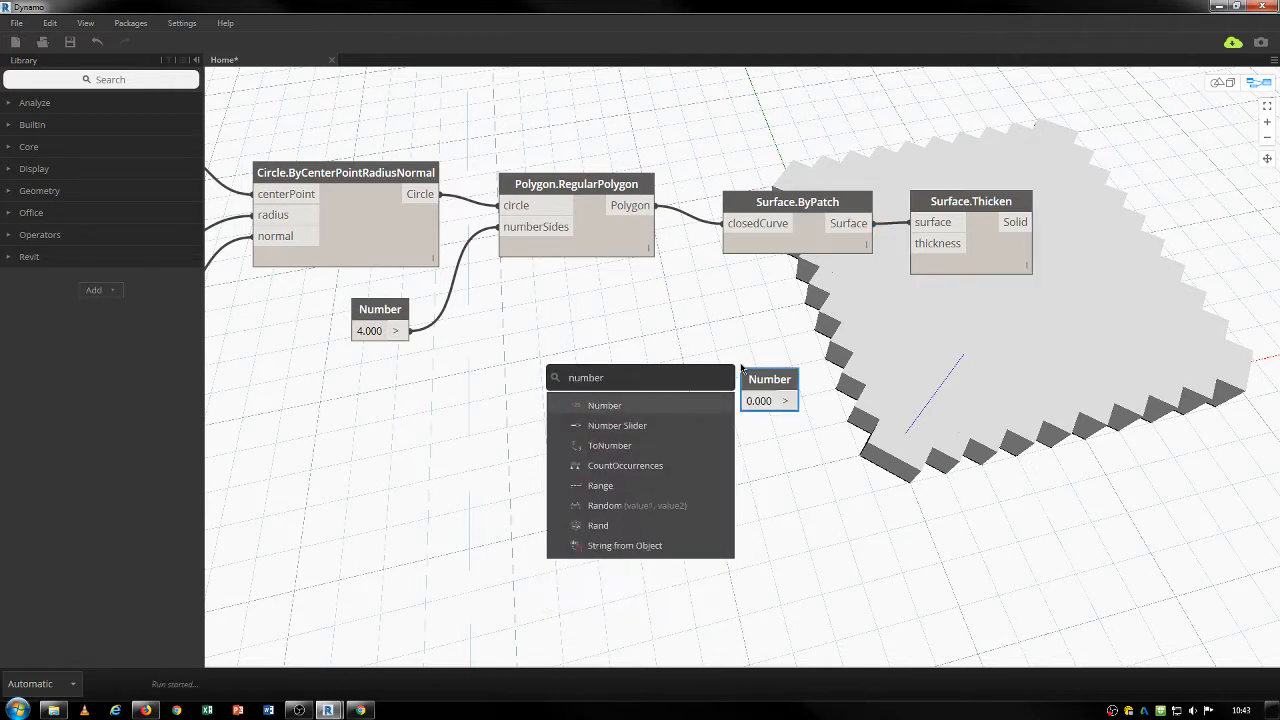
{"action": "double_click", "coordinate": [759, 400]}
{"action": "type", "text": ".2"}
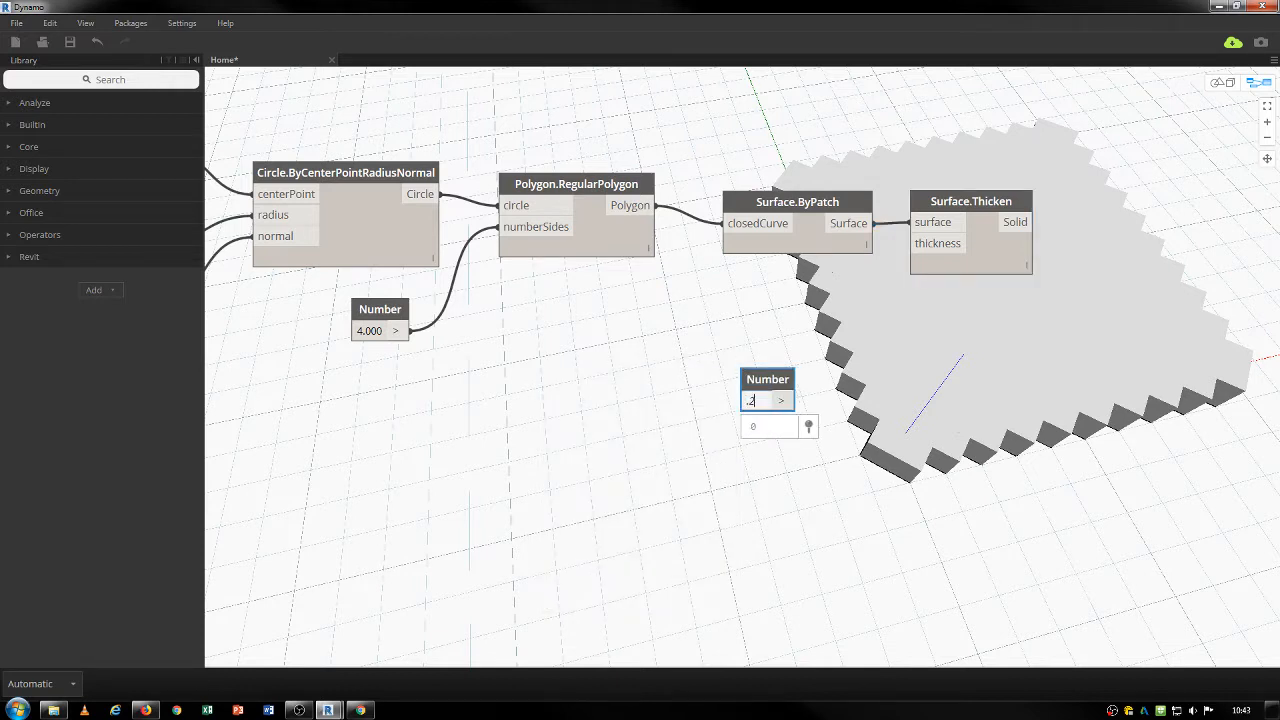
{"action": "key", "text": "Return"}
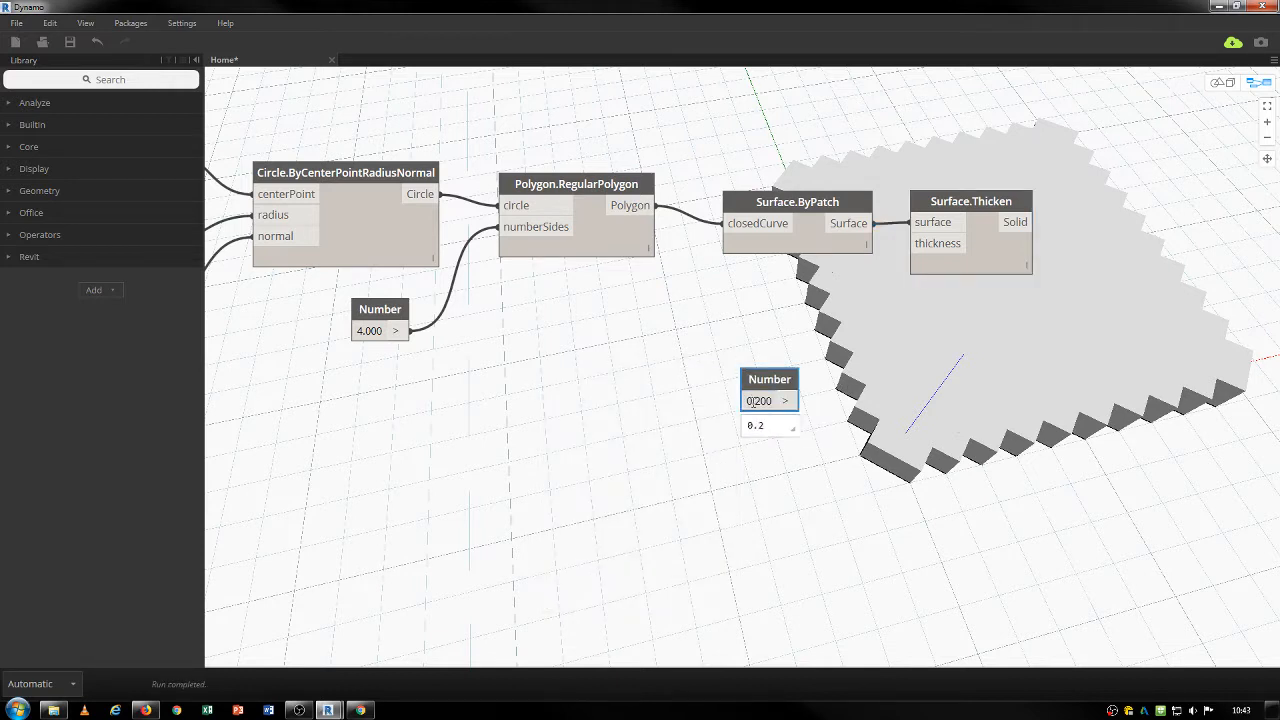
{"action": "left_click_drag", "start_coordinate": [793, 401], "coordinate": [927, 250]}
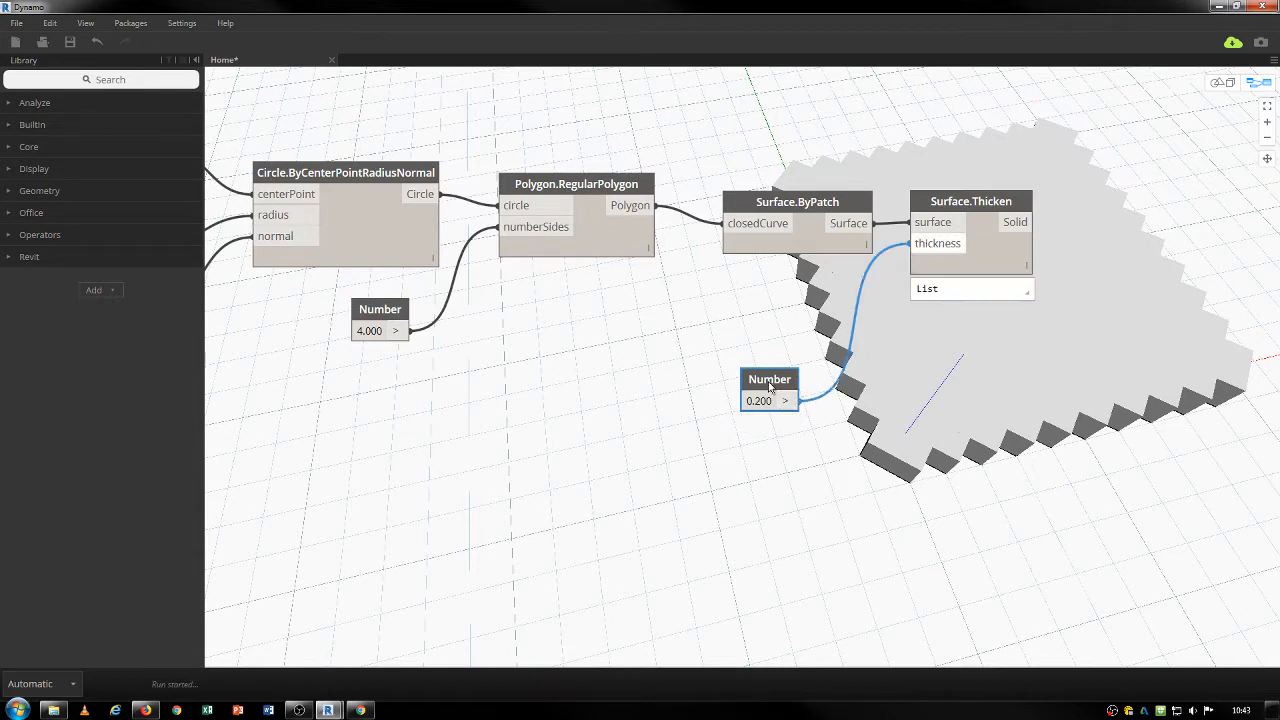
{"action": "left_click_drag", "start_coordinate": [770, 388], "coordinate": [804, 283]}
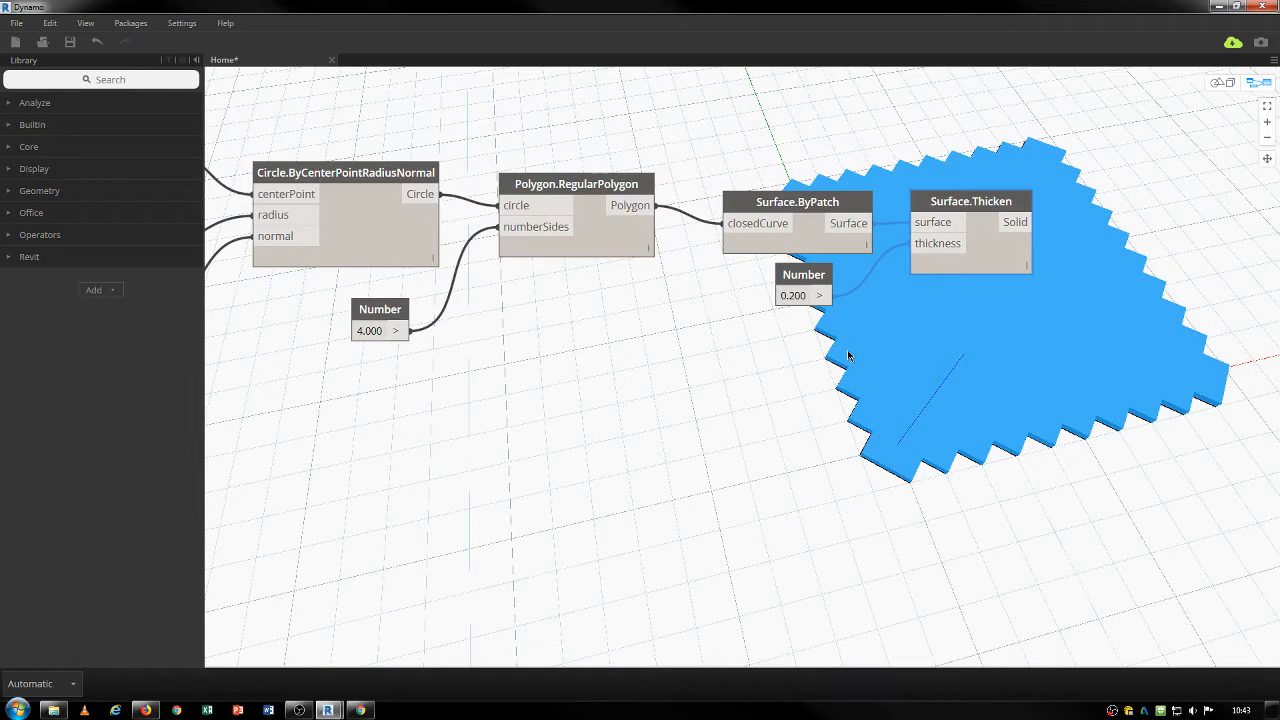
Add a SunSettings.Current node and place it below the Sequence node
{"action": "scroll", "coordinate": [597, 377], "scroll_direction": "down", "scroll_amount": 4}
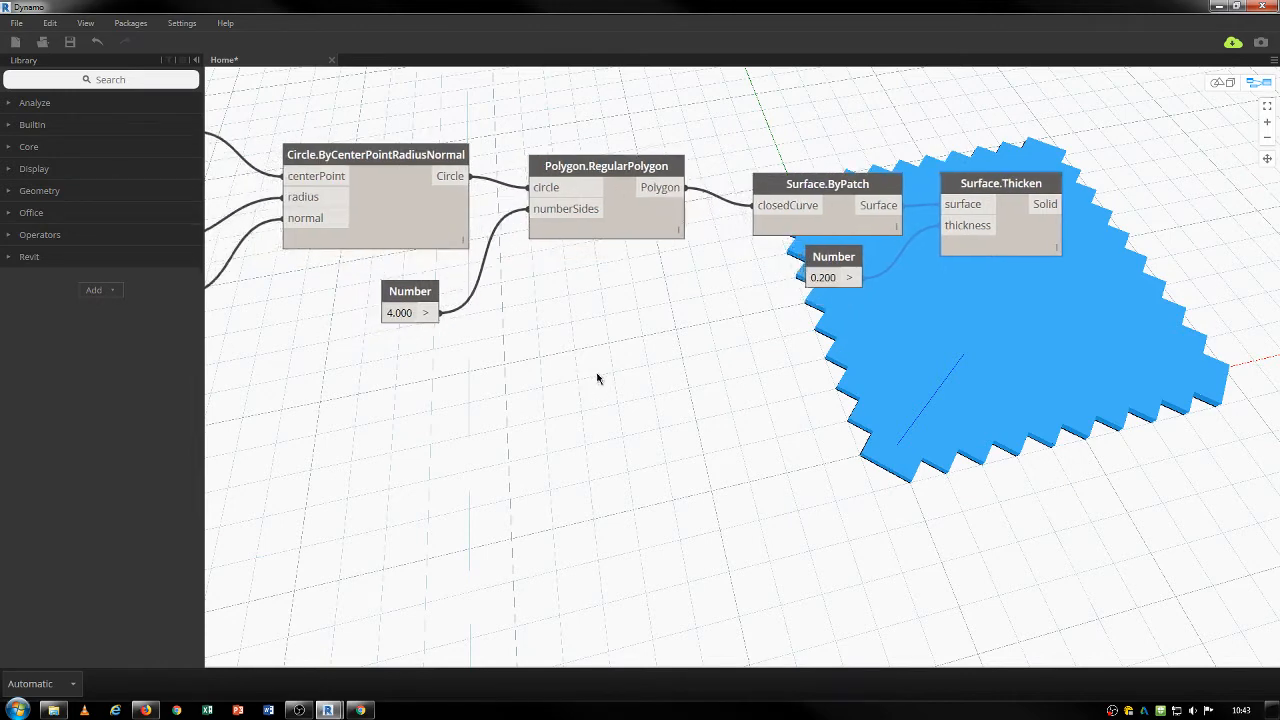
{"action": "middle_click_drag", "start_coordinate": [383, 422], "coordinate": [652, 410]}
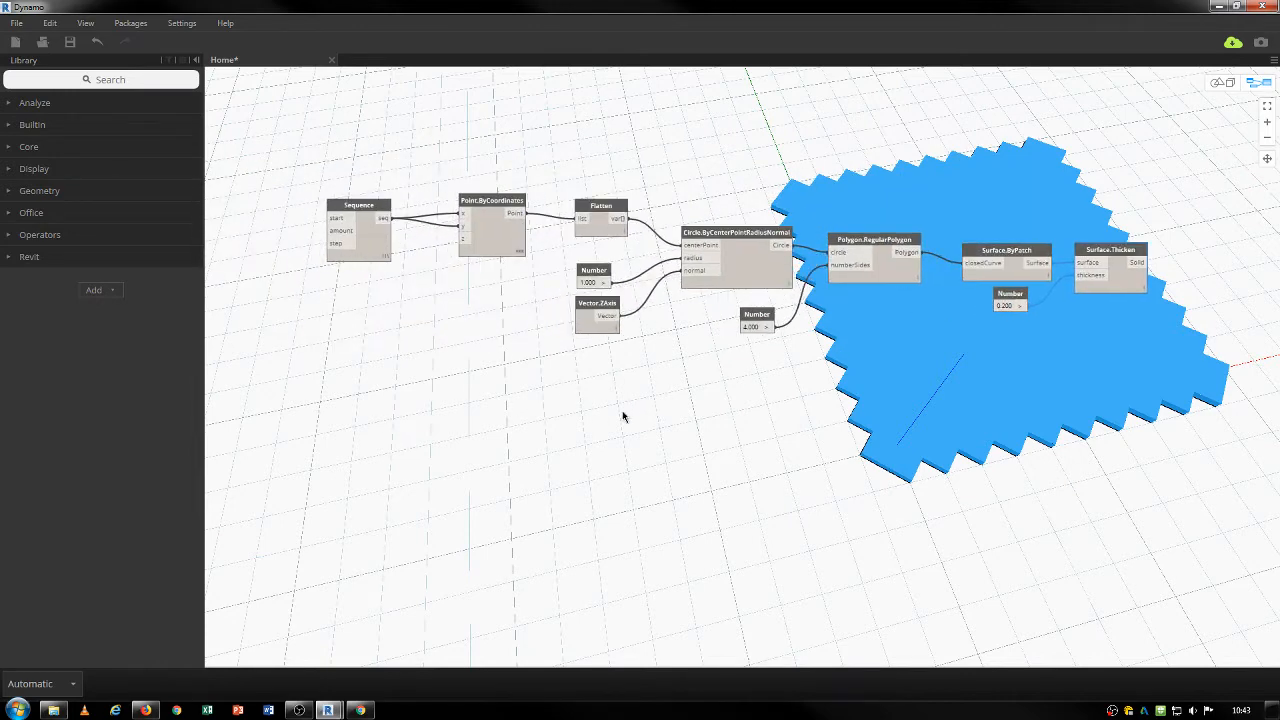
{"action": "right_click", "coordinate": [388, 440]}
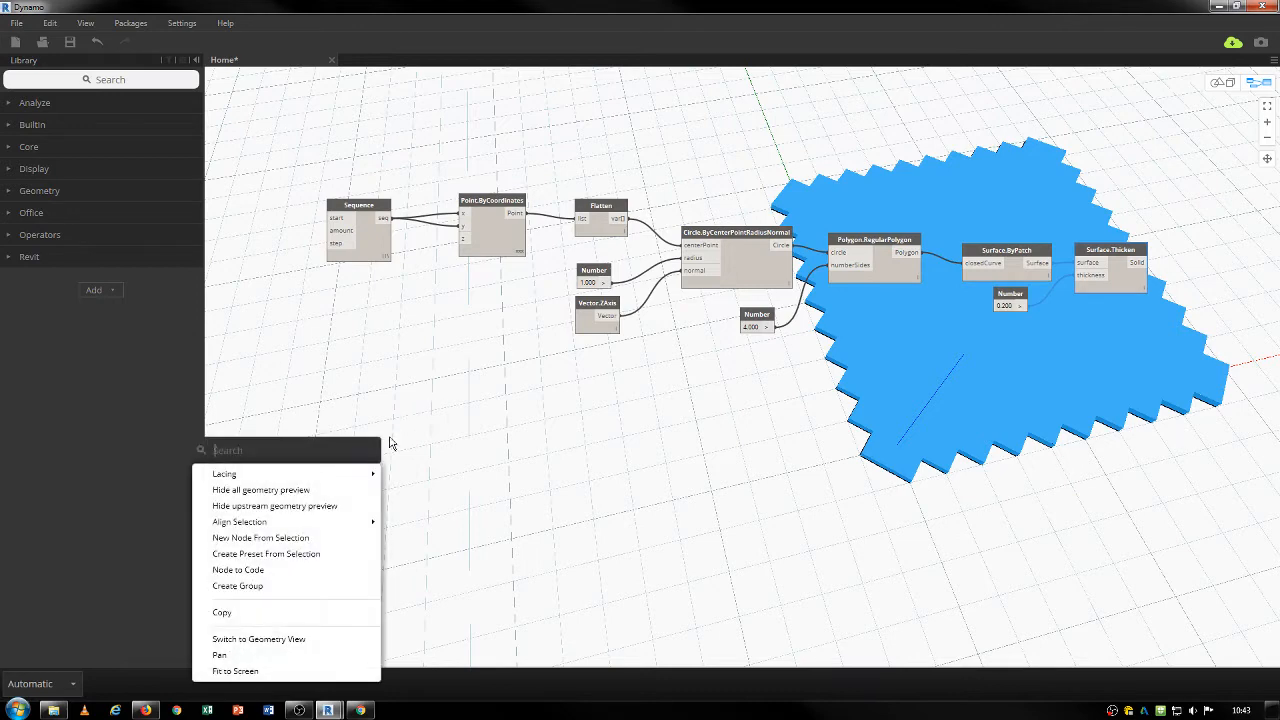
{"action": "type", "text": "sun setting"}
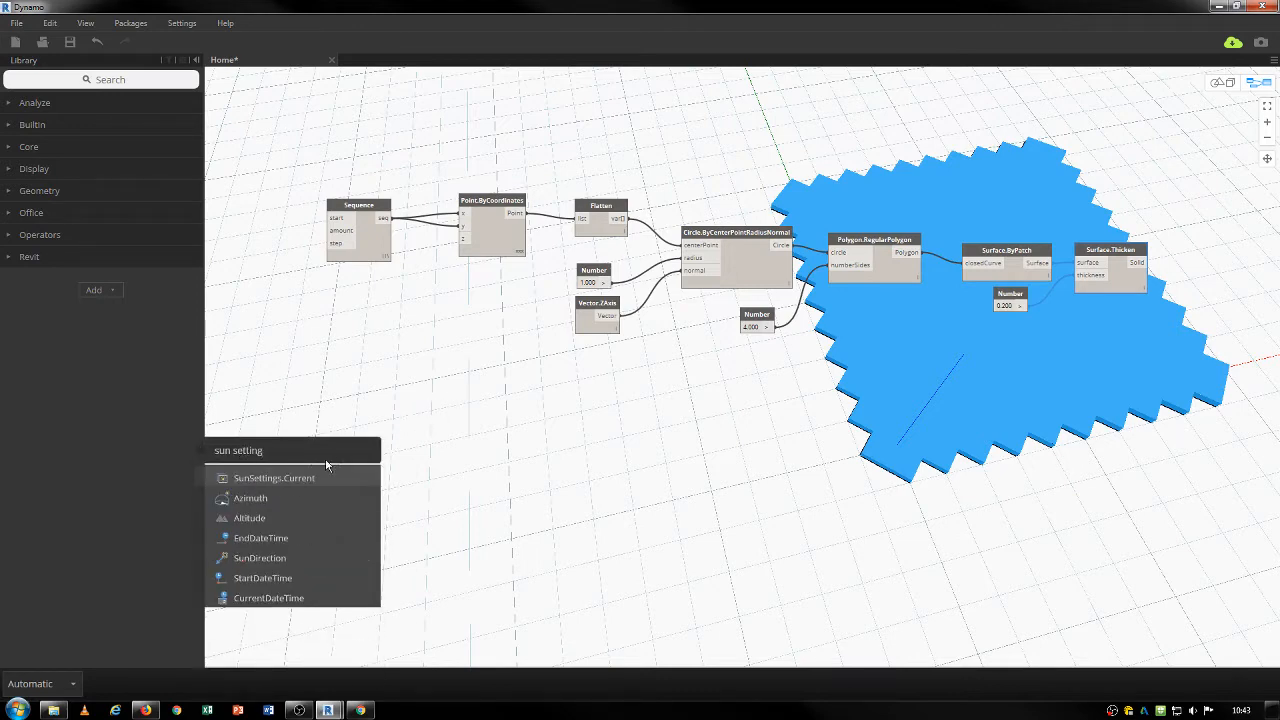
{"action": "left_click", "coordinate": [289, 476]}
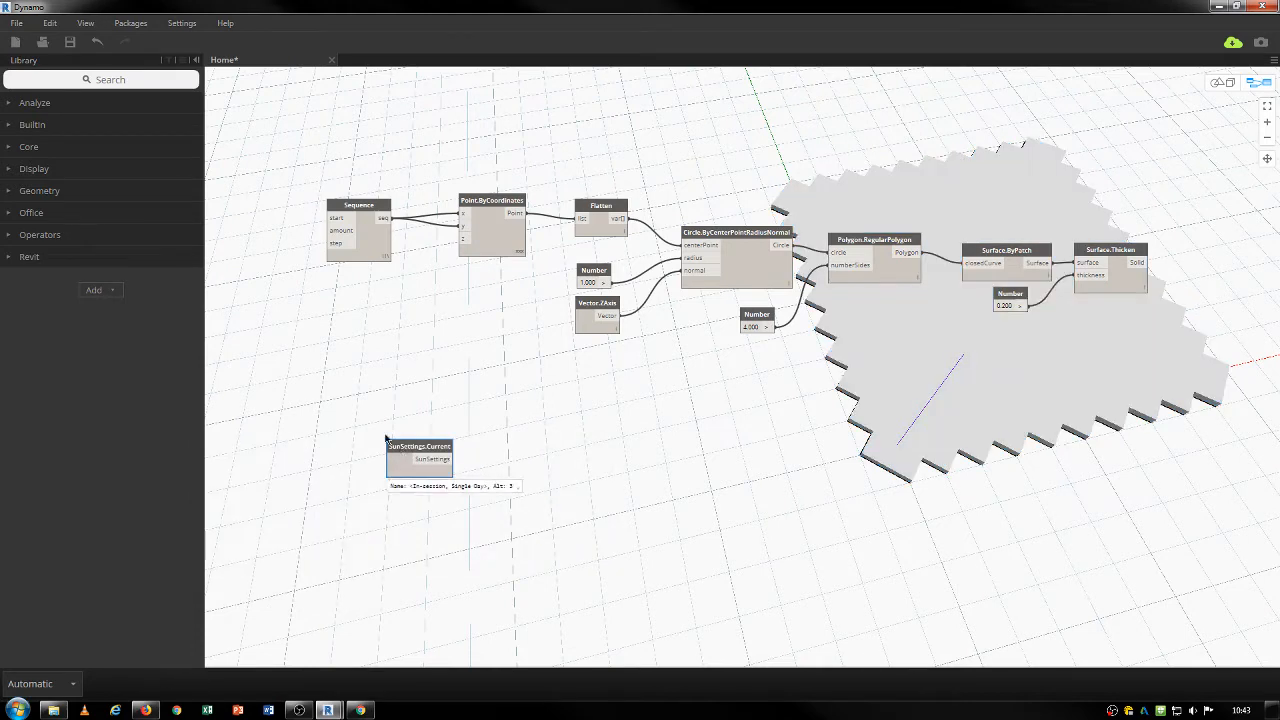
{"action": "left_click_drag", "start_coordinate": [385, 437], "coordinate": [308, 359]}
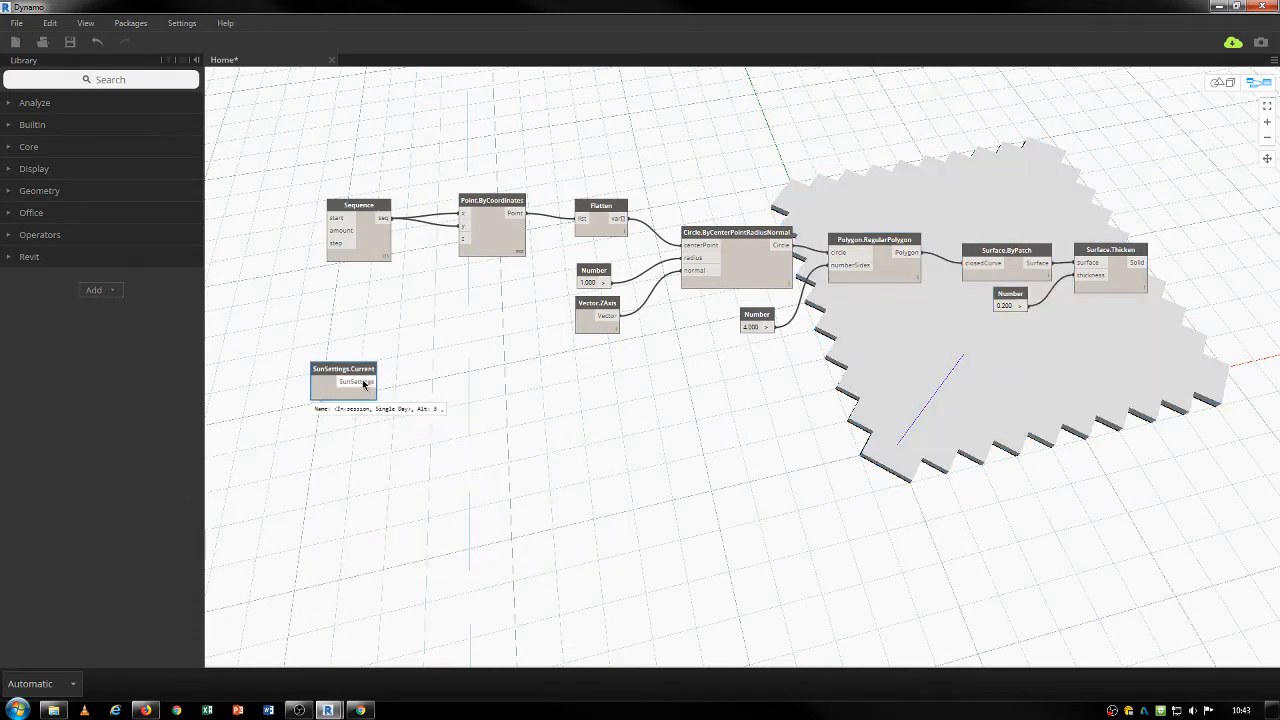
Add a SunSettings.SunDirection node, connect the SunSettings output to its input, and align the two sun nodes side by side
{"action": "right_click", "coordinate": [551, 469]}
{"action": "type", "text": "sun direction"}
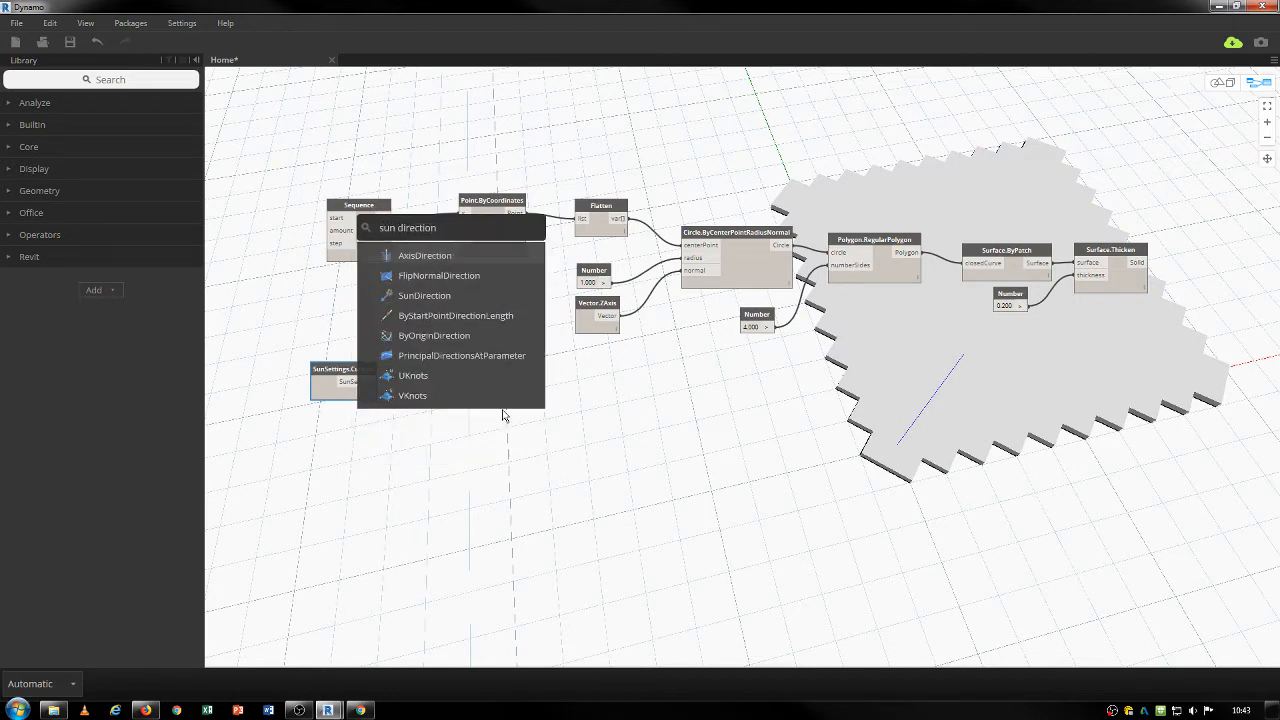
{"action": "left_click", "coordinate": [455, 295]}
{"action": "left_click_drag", "start_coordinate": [566, 475], "coordinate": [452, 386]}
{"action": "left_click_drag", "start_coordinate": [363, 375], "coordinate": [345, 367]}
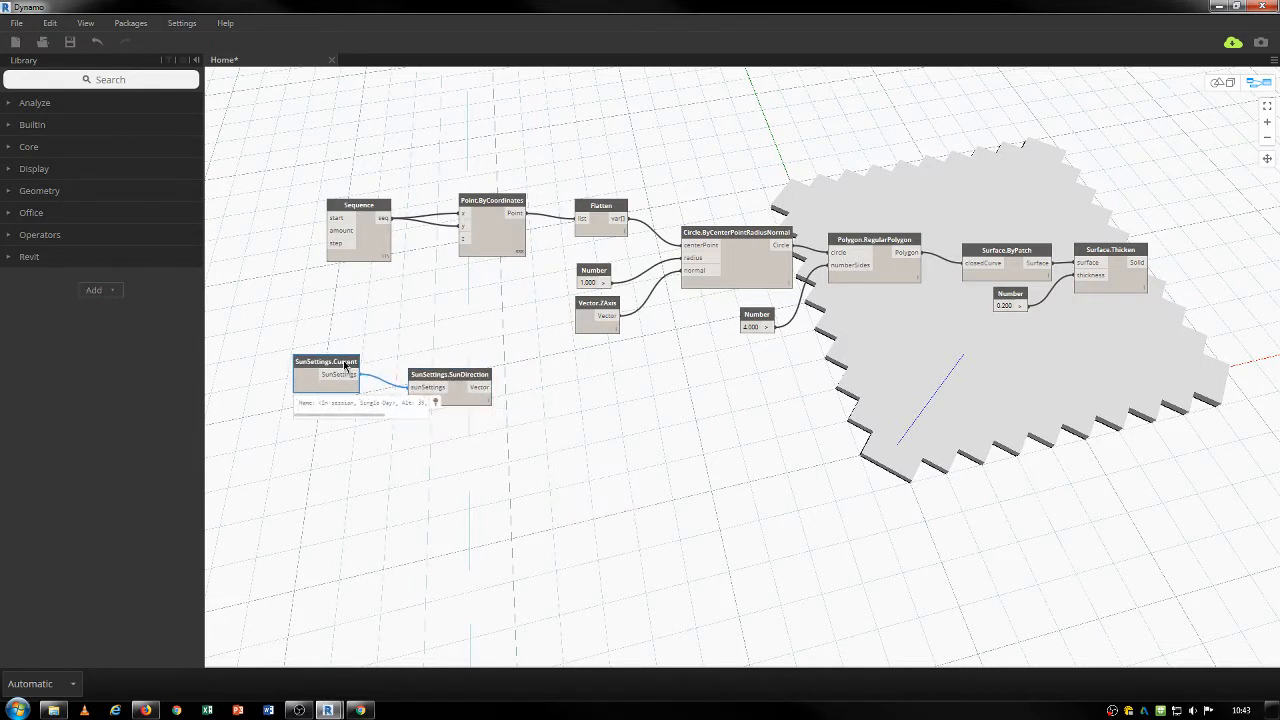
{"action": "left_click_drag", "start_coordinate": [440, 386], "coordinate": [438, 374]}
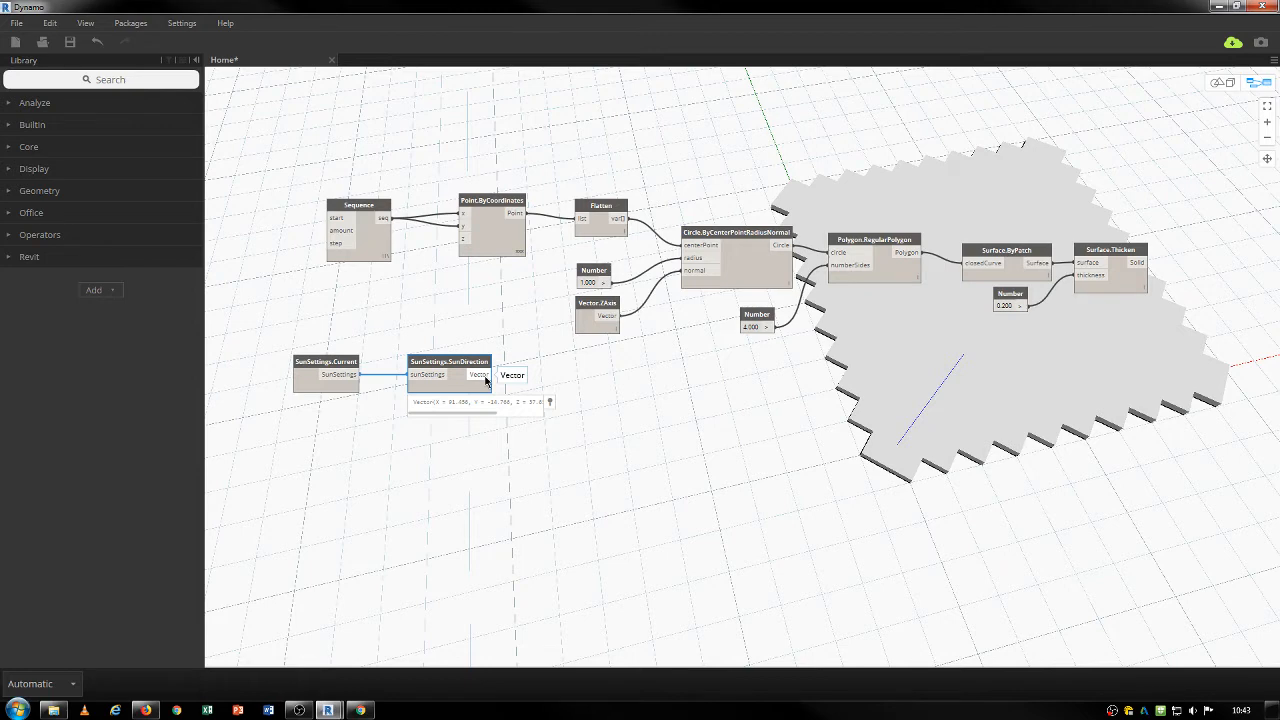
Connect the sun direction vector to the circle node's normal input in place of Vector.ZAxis, and move Vector.ZAxis aside
{"action": "left_click_drag", "start_coordinate": [485, 378], "coordinate": [686, 278]}
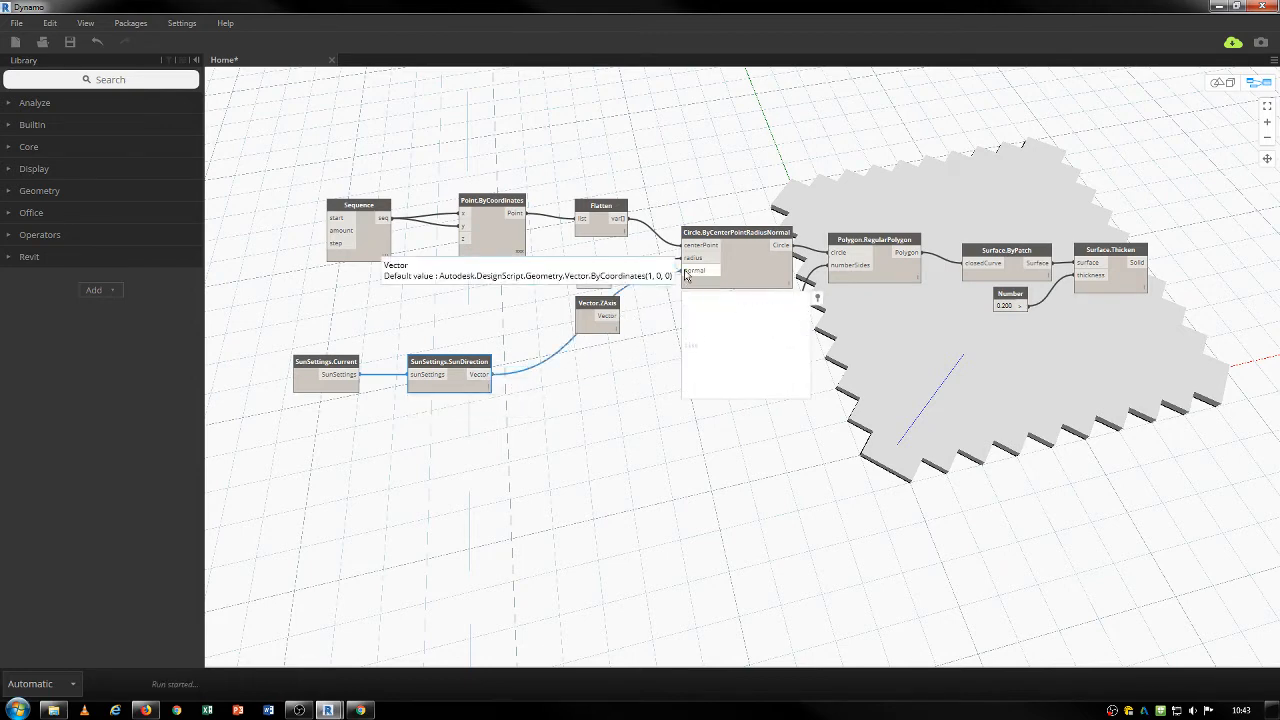
{"action": "left_click_drag", "start_coordinate": [601, 311], "coordinate": [507, 312]}
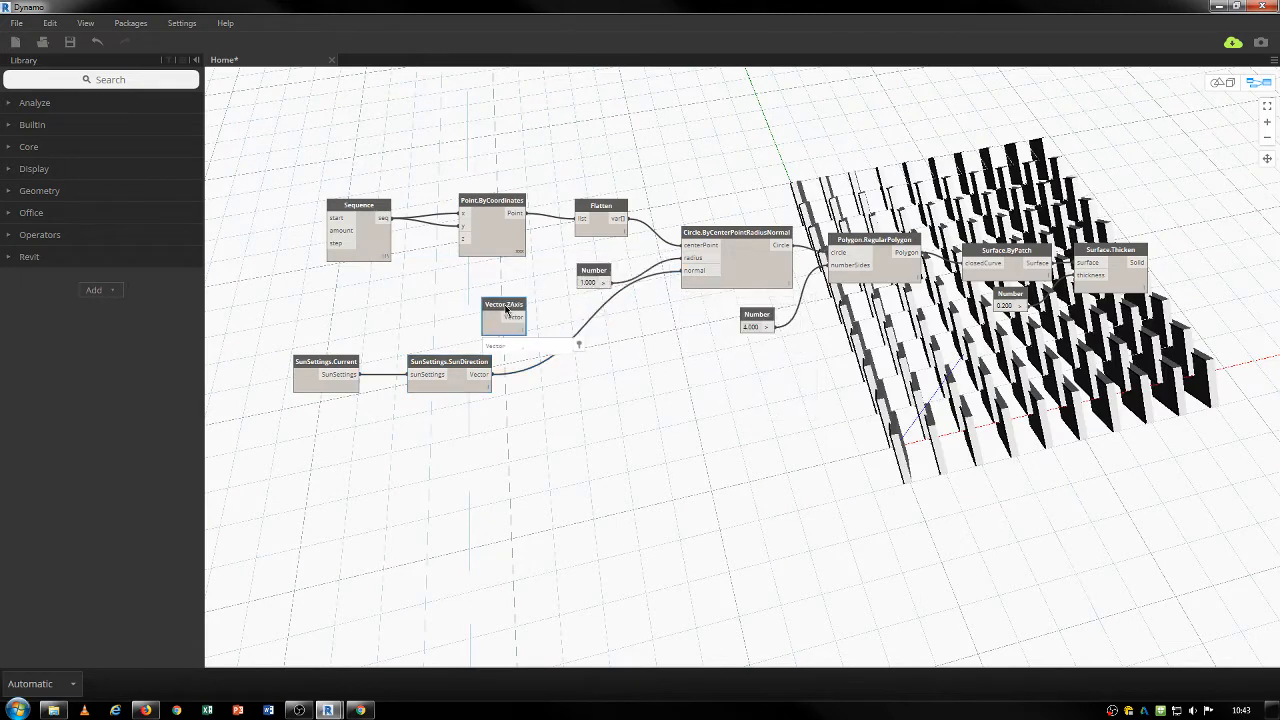
Delete the unused Vector.ZAxis node, then enable 3D preview navigation and orbit to show the whole panel array
{"action": "key", "text": "Delete"}
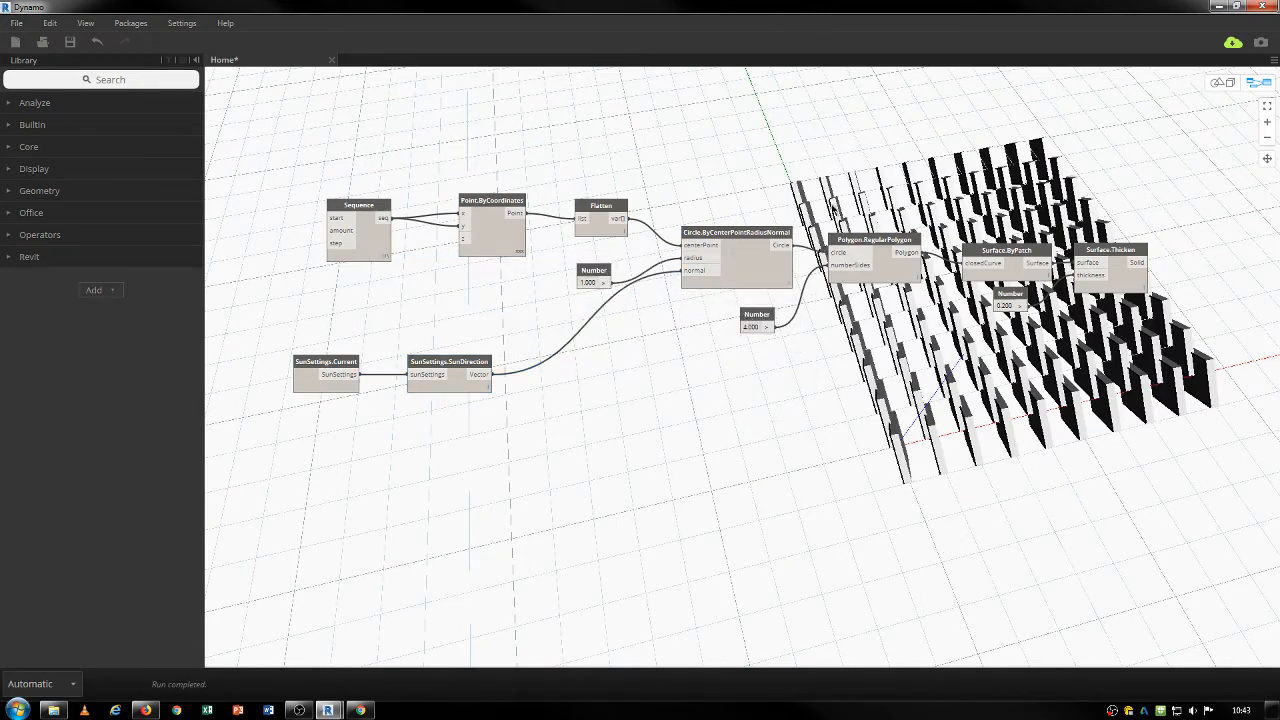
{"action": "key", "text": "ctrl+b"}
{"action": "middle_click_drag", "start_coordinate": [815, 331], "coordinate": [431, 366]}
{"action": "mouse_move", "coordinate": [431, 366]}
{"action": "right_mouse_down"}
{"action": "mouse_move", "coordinate": [531, 391]}
{"action": "mouse_move", "coordinate": [654, 320]}
{"action": "mouse_move", "coordinate": [537, 303]}
{"action": "mouse_move", "coordinate": [449, 346]}
{"action": "mouse_move", "coordinate": [370, 333]}
{"action": "mouse_move", "coordinate": [406, 370]}
{"action": "right_mouse_up"}
{"action": "middle_click_drag", "start_coordinate": [834, 316], "coordinate": [668, 330]}
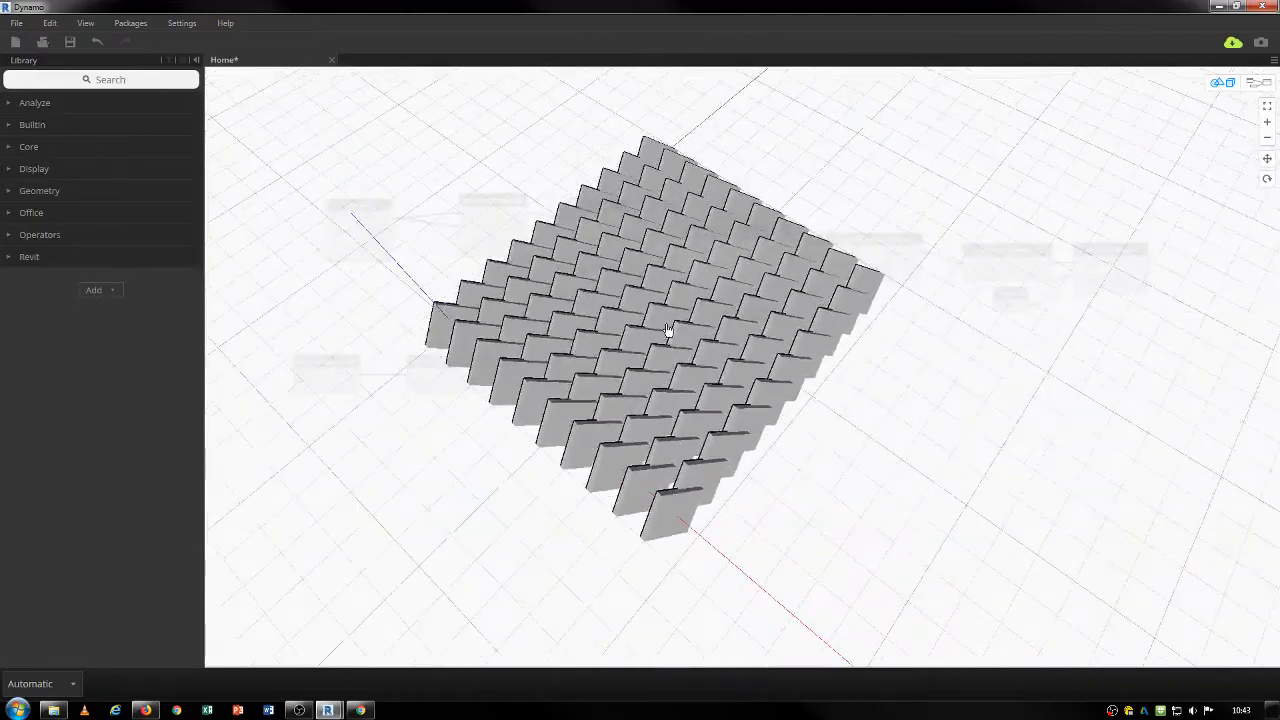
{"action": "right_click_drag", "start_coordinate": [668, 330], "coordinate": [486, 326]}
Shrink the Dynamo window to a tall, narrow one beside the Revit sun path, keeping the panels in view
{"action": "left_click_drag", "start_coordinate": [677, 6], "coordinate": [395, 22]}
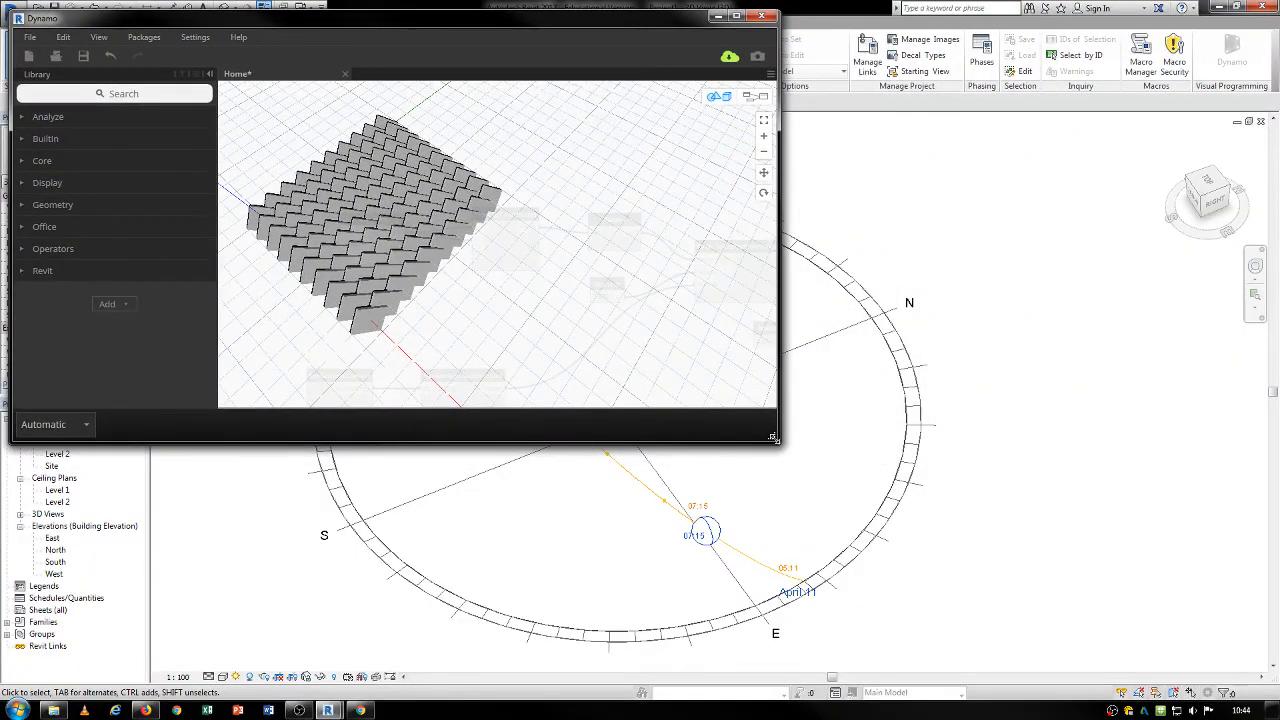
{"action": "left_click_drag", "start_coordinate": [772, 437], "coordinate": [540, 681]}
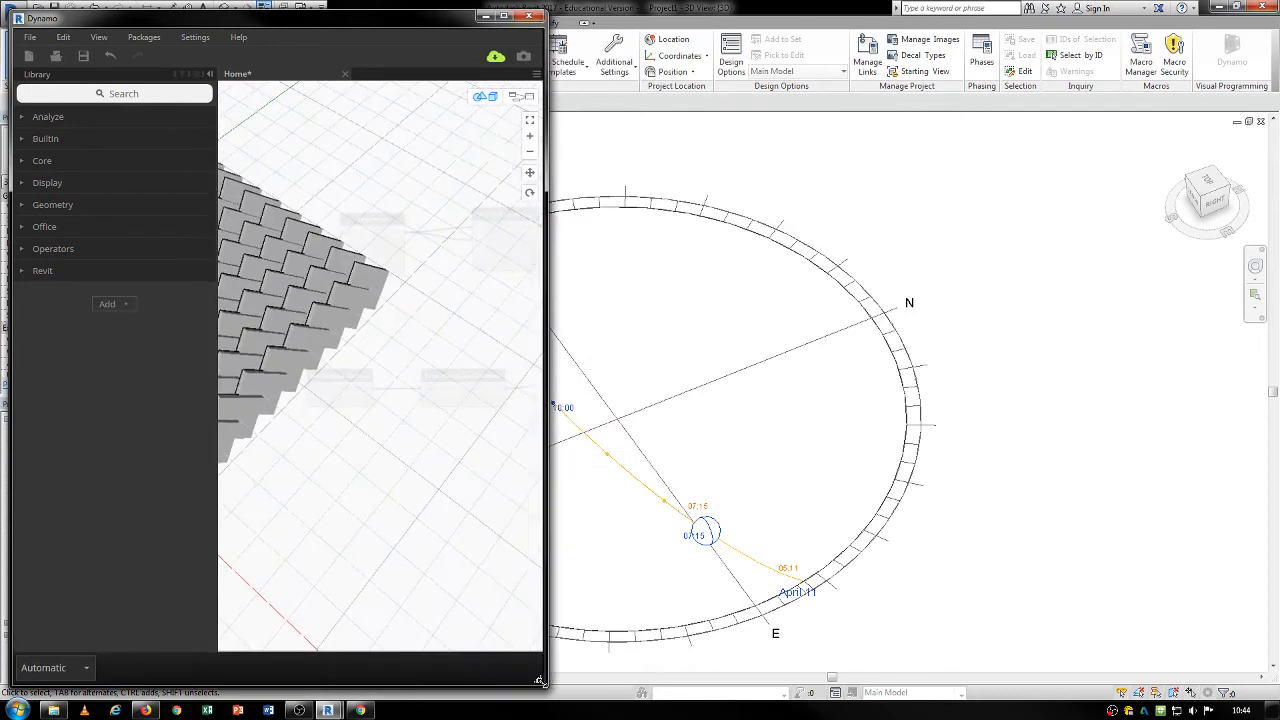
{"action": "right_click_drag", "start_coordinate": [309, 440], "coordinate": [540, 488]}
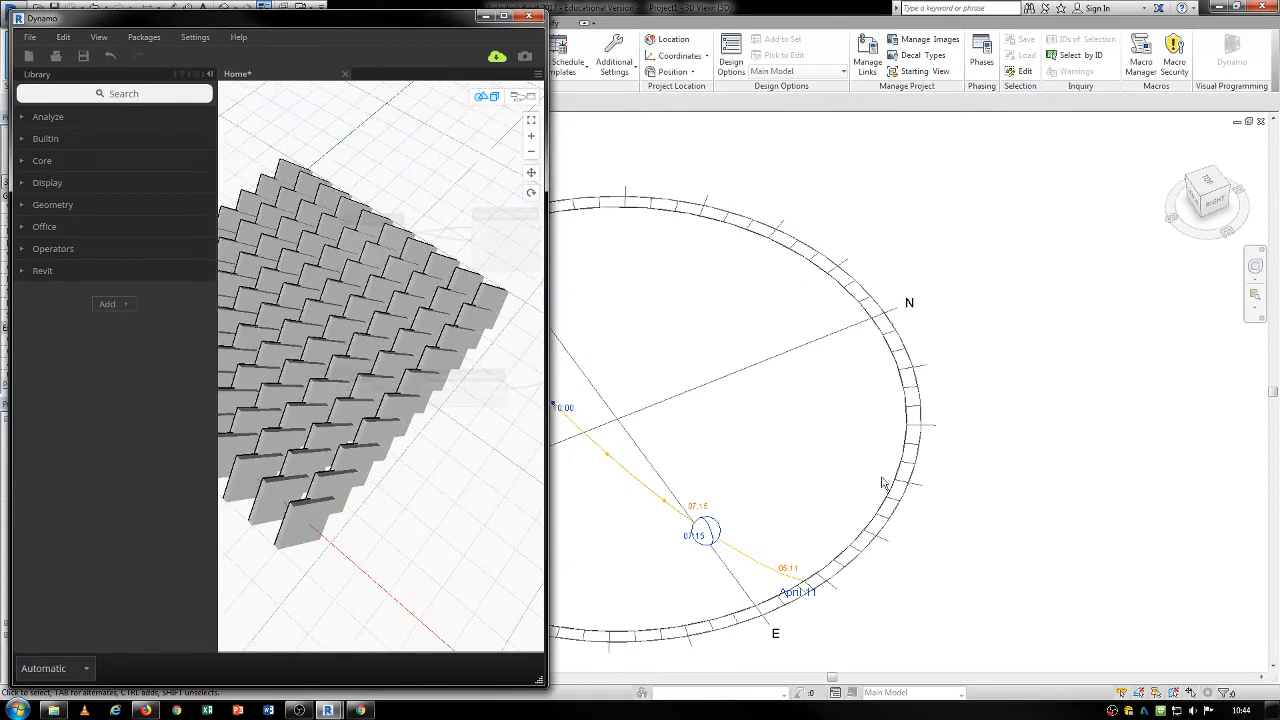
Bring the full sun path into view in Revit and move the sun along the April 11 path to 09:15
{"action": "left_click", "coordinate": [765, 396]}
{"action": "middle_click_drag", "start_coordinate": [744, 402], "coordinate": [974, 378]}
{"action": "mouse_move", "coordinate": [940, 503]}
{"action": "left_mouse_down"}
{"action": "mouse_move", "coordinate": [795, 392]}
{"action": "mouse_move", "coordinate": [881, 463]}
{"action": "left_mouse_up"}
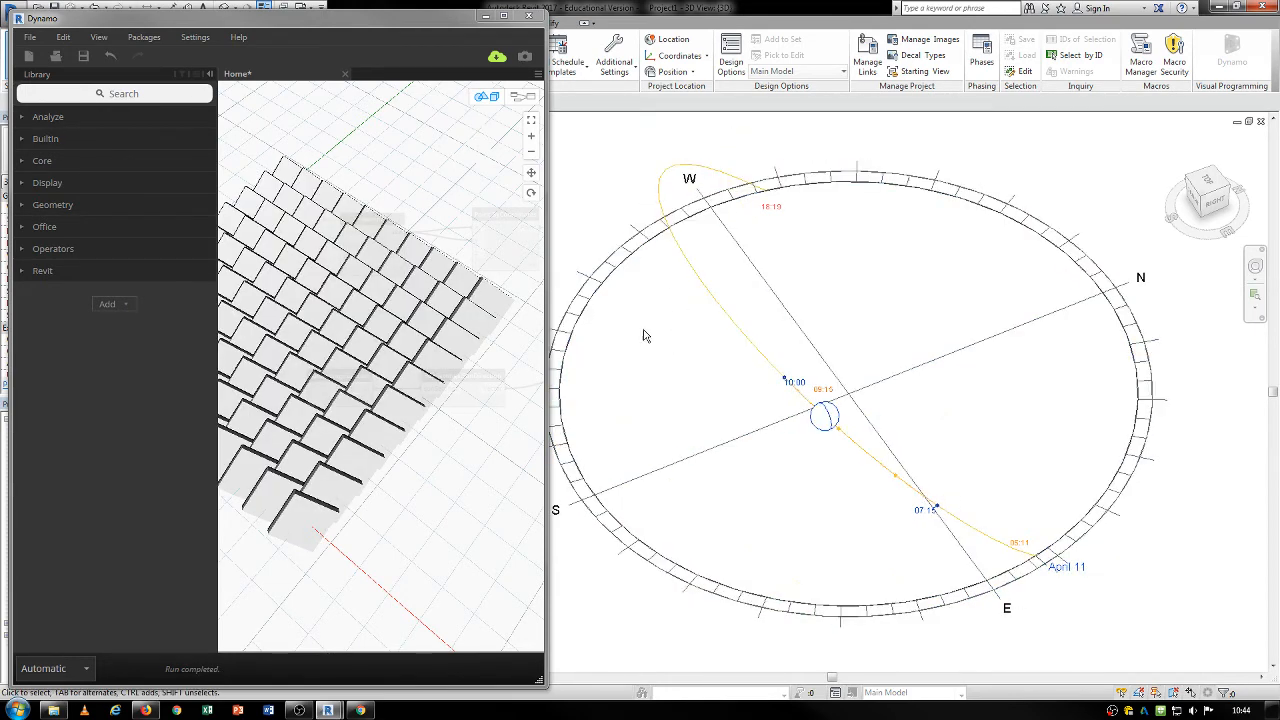
Orbit the panel preview to a lower angle and move the sun and the start time along the Revit sun path to 10:00
{"action": "right_click_drag", "start_coordinate": [445, 504], "coordinate": [326, 467]}
{"action": "left_click", "coordinate": [828, 418]}
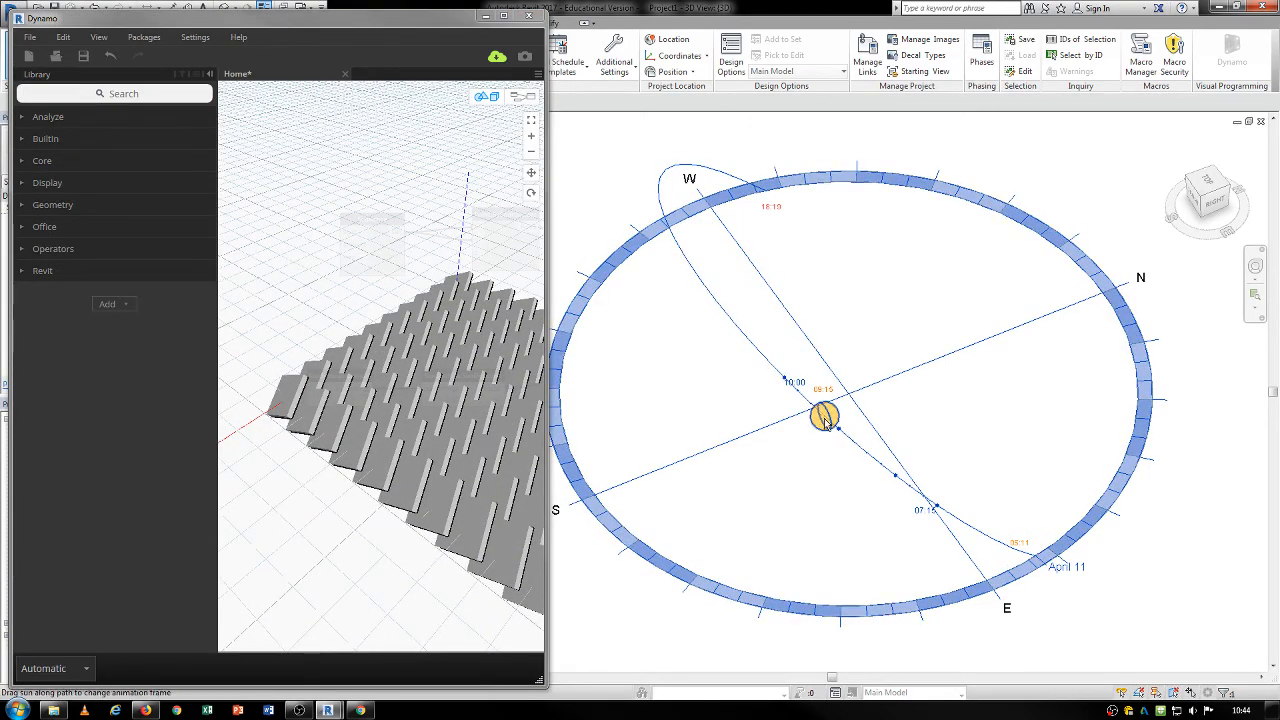
{"action": "left_click_drag", "start_coordinate": [825, 416], "coordinate": [756, 344]}
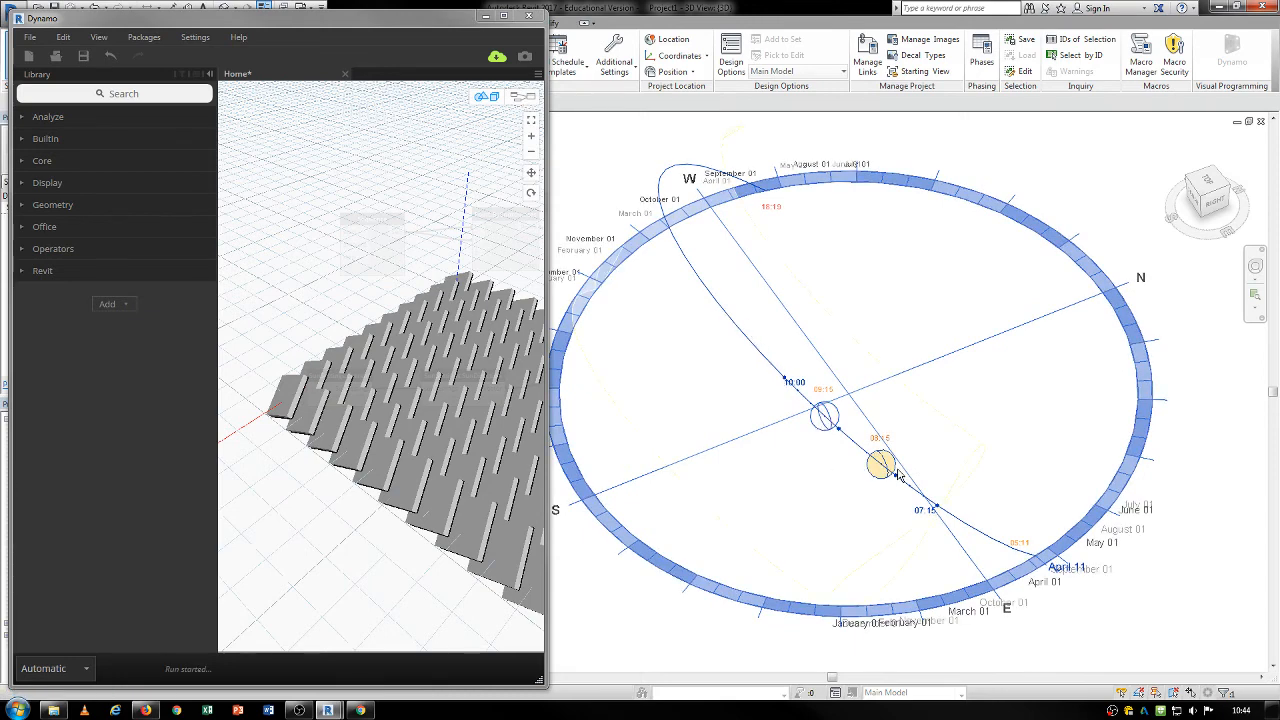
{"action": "left_click_drag", "start_coordinate": [897, 470], "coordinate": [889, 472]}
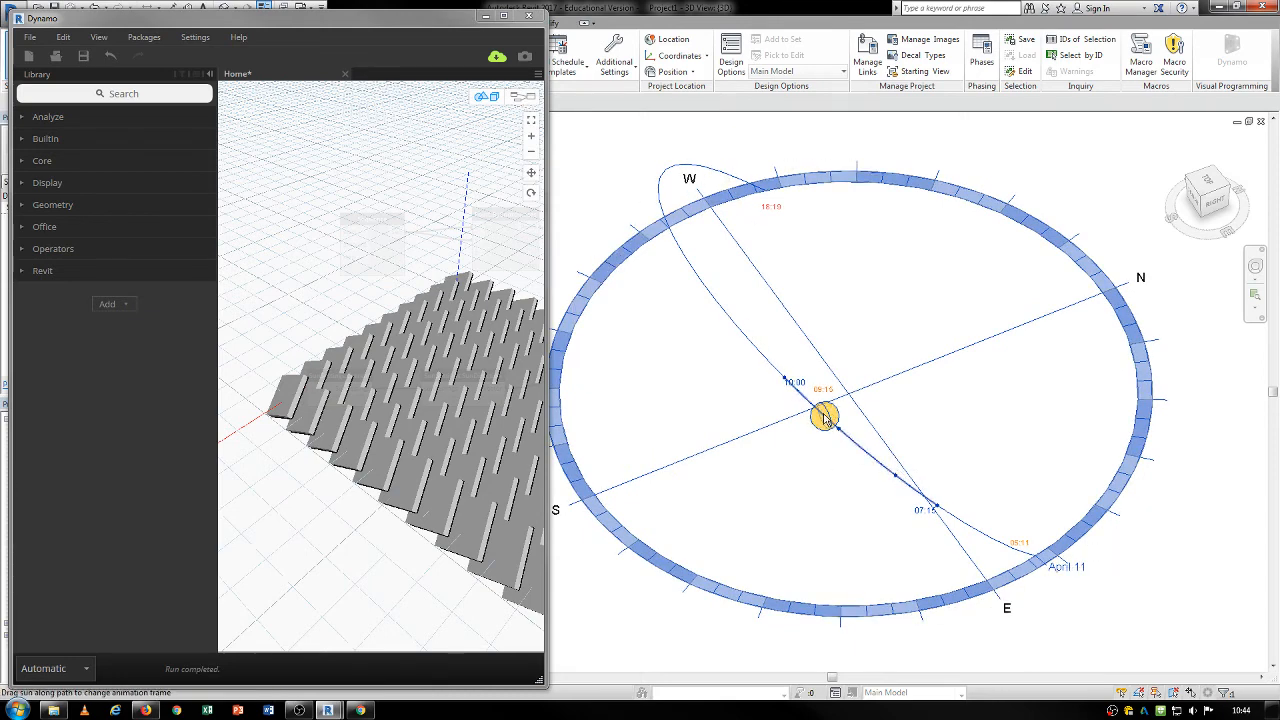
{"action": "left_click_drag", "start_coordinate": [824, 418], "coordinate": [937, 502]}
{"action": "left_click_drag", "start_coordinate": [965, 512], "coordinate": [781, 374]}
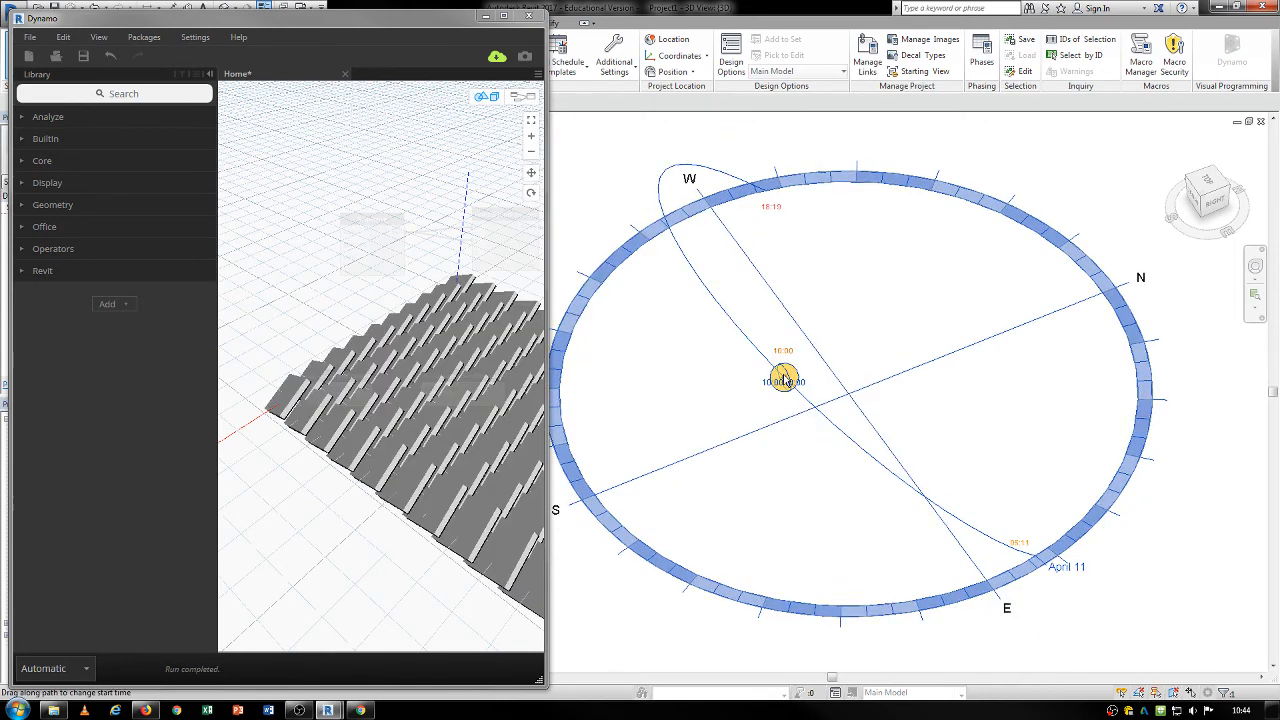
Maximize the Dynamo window and return to graph navigation with the complete node network above the panels
{"action": "mouse_move", "coordinate": [298, 711]}
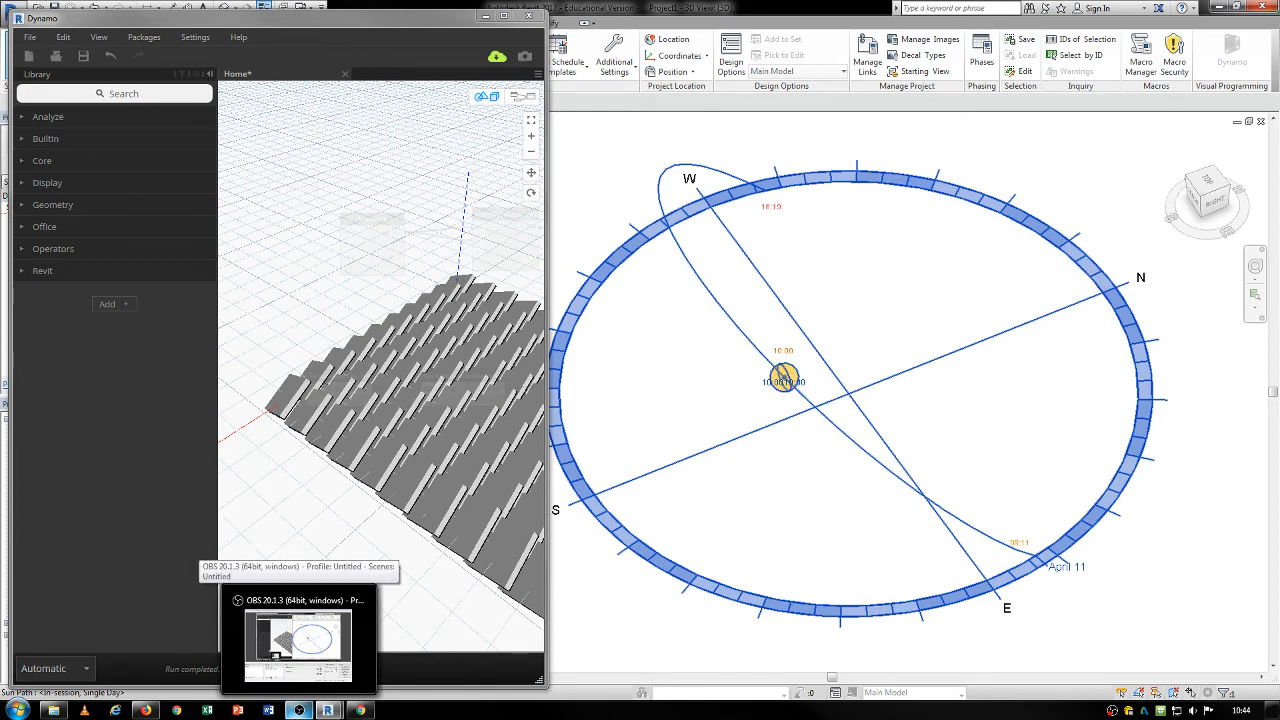
{"action": "double_click", "coordinate": [363, 30]}
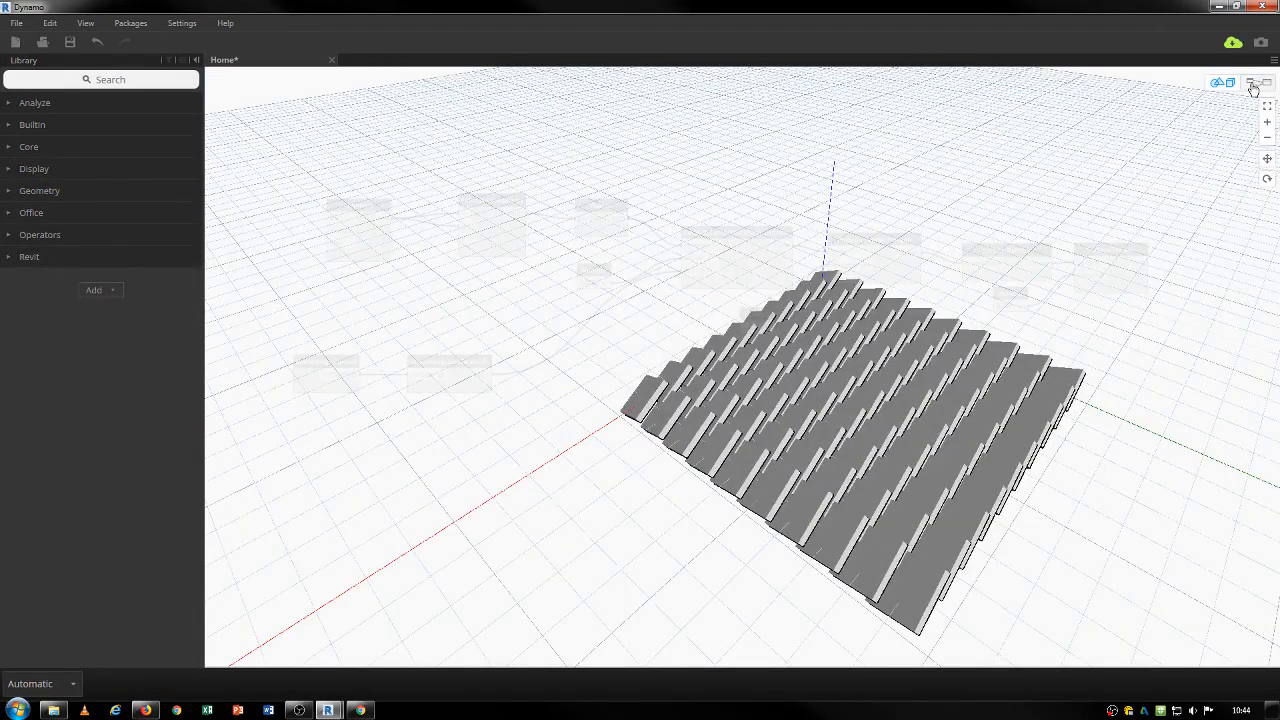
{"action": "left_click", "coordinate": [1257, 82]}
{"action": "scroll", "coordinate": [848, 255], "scroll_direction": "up", "scroll_amount": 3}
{"action": "middle_click_drag", "start_coordinate": [848, 255], "coordinate": [853, 236]}
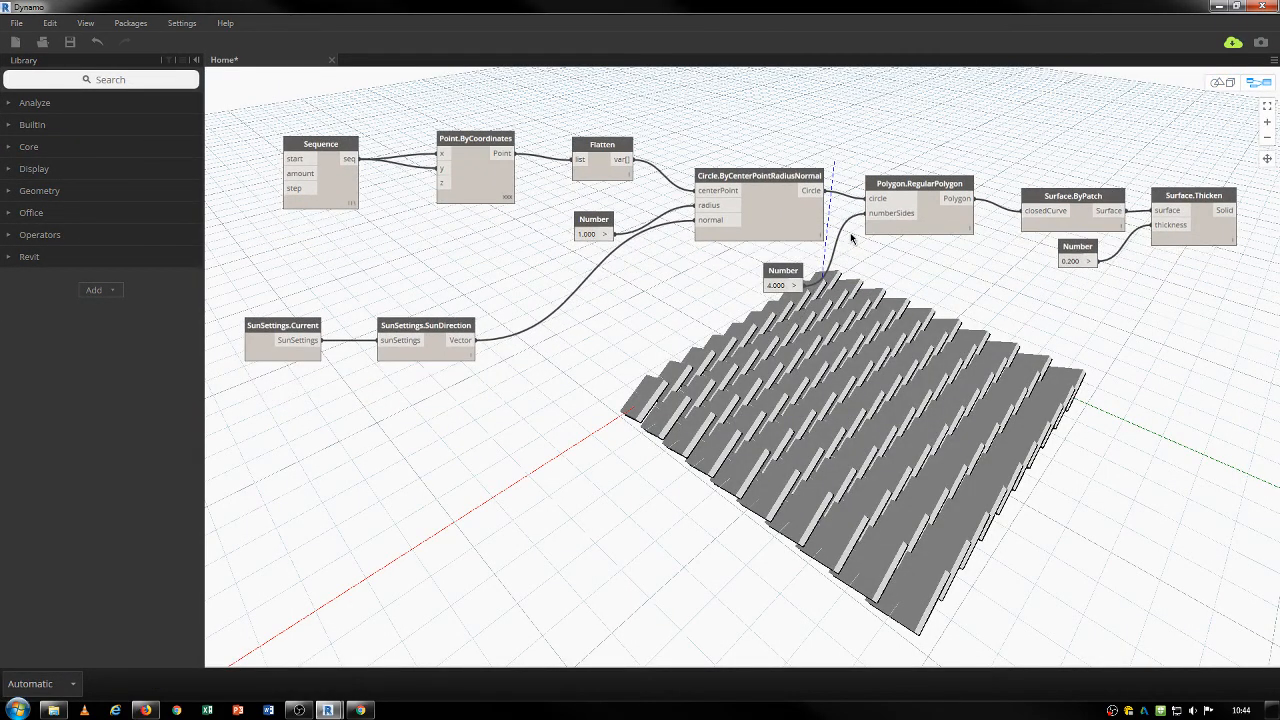